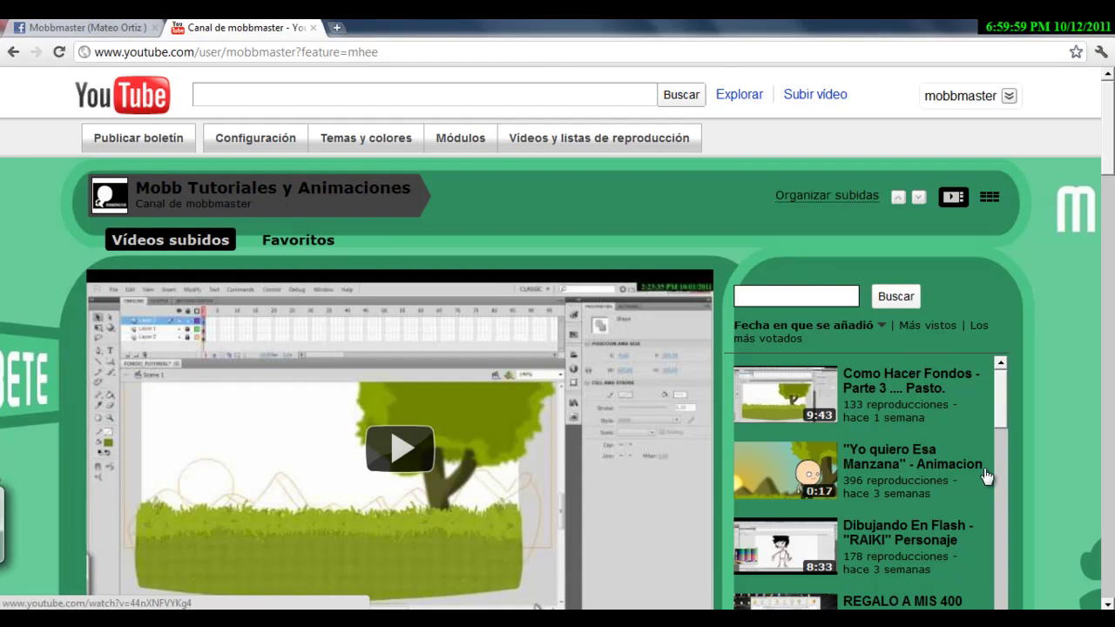
Step: Switch back to the mobbmaster YouTube channel and scroll down its page
scroll(987, 475, down, 3)
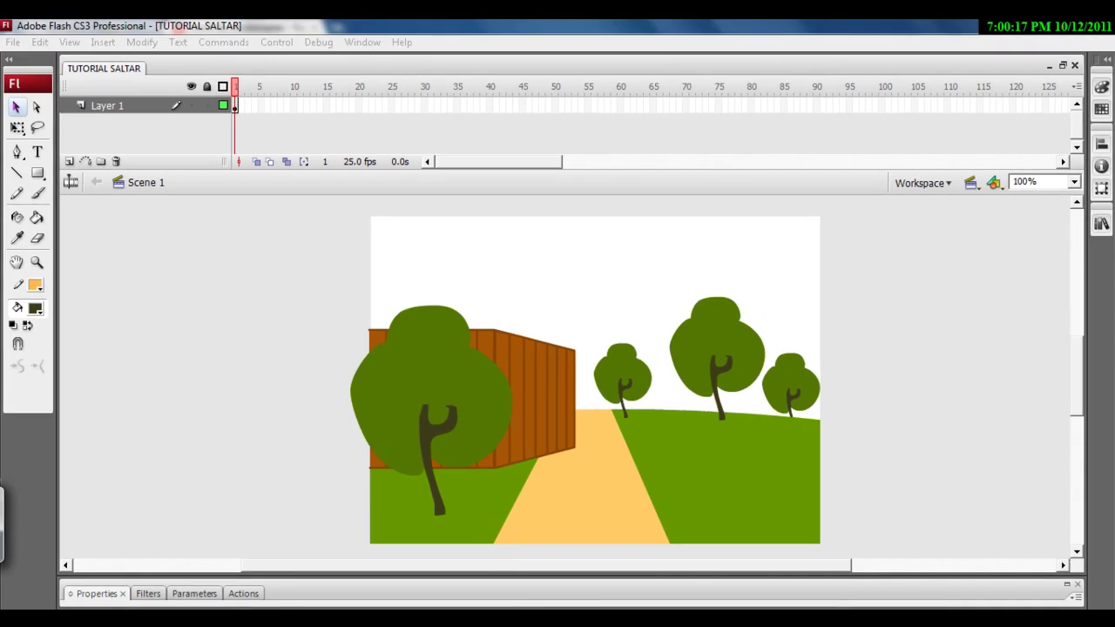
key(alt+Tab)
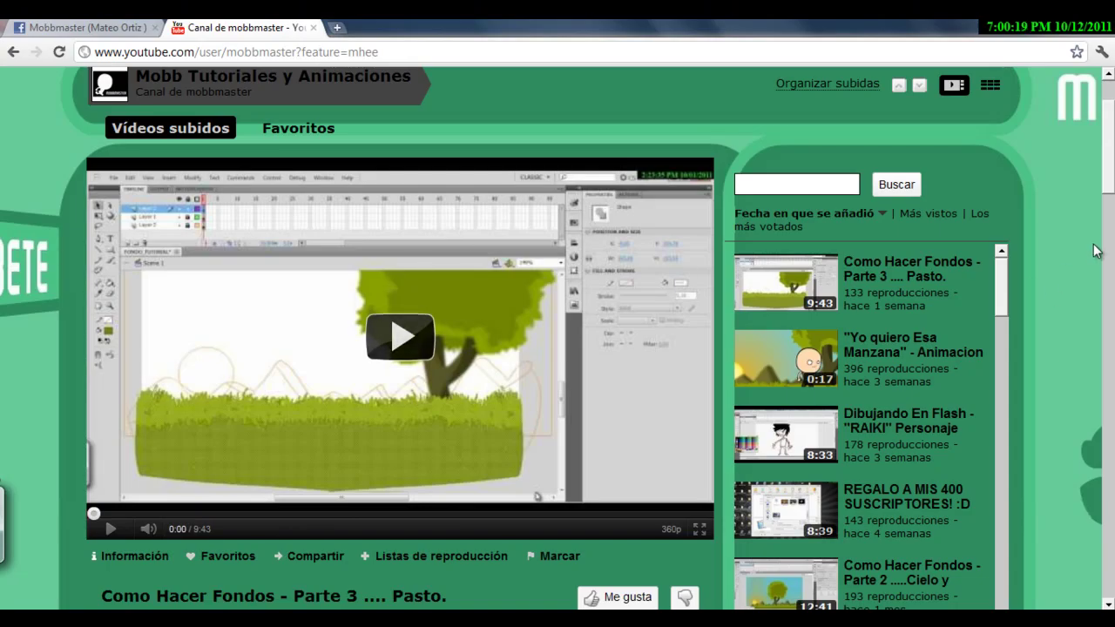
scroll(1089, 262, down, 4)
scroll(1093, 296, down, 4)
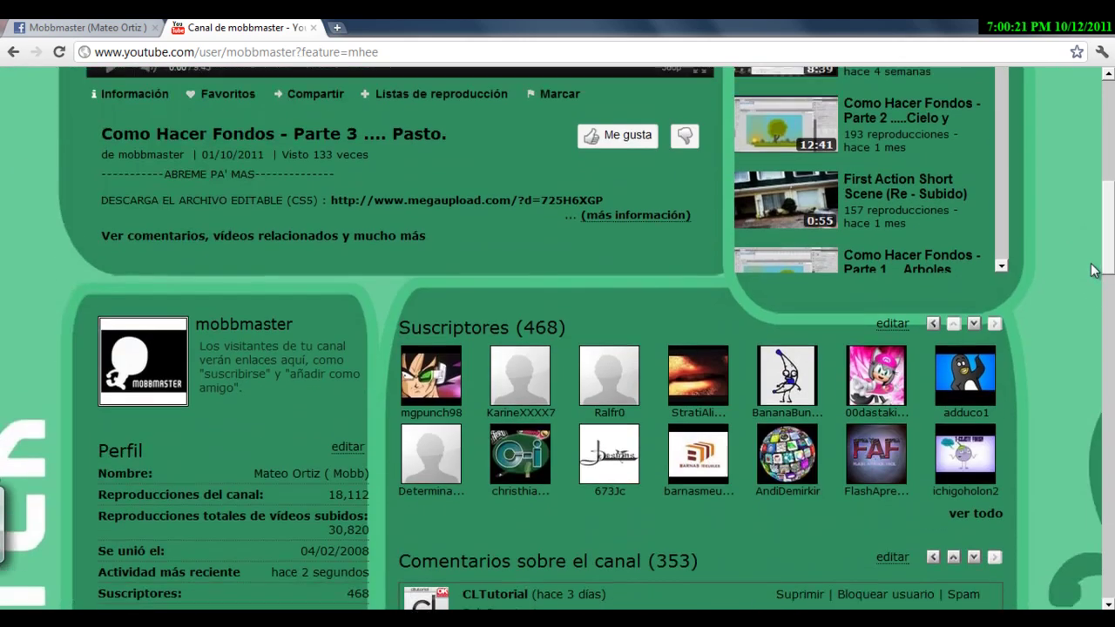
scroll(1094, 317, down, 1)
scroll(1084, 366, down, 4)
scroll(1064, 435, down, 4)
scroll(1052, 474, down, 2)
scroll(1050, 490, down, 1)
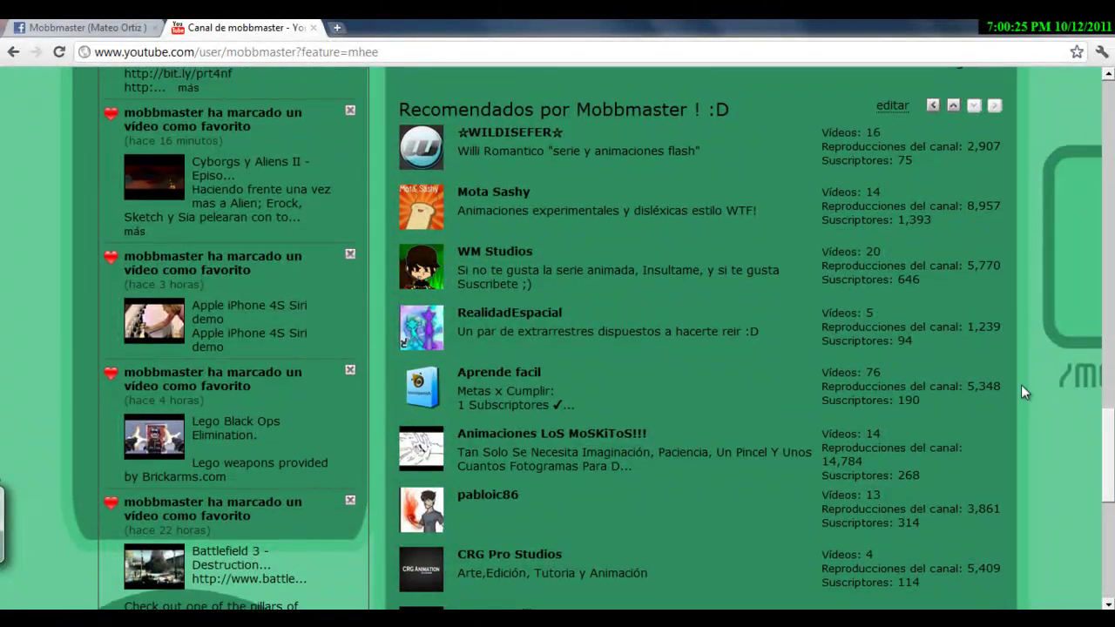
Step: Highlight the recommended channels heading and select text further down the YouTube channel page
drag(731, 112, 399, 110)
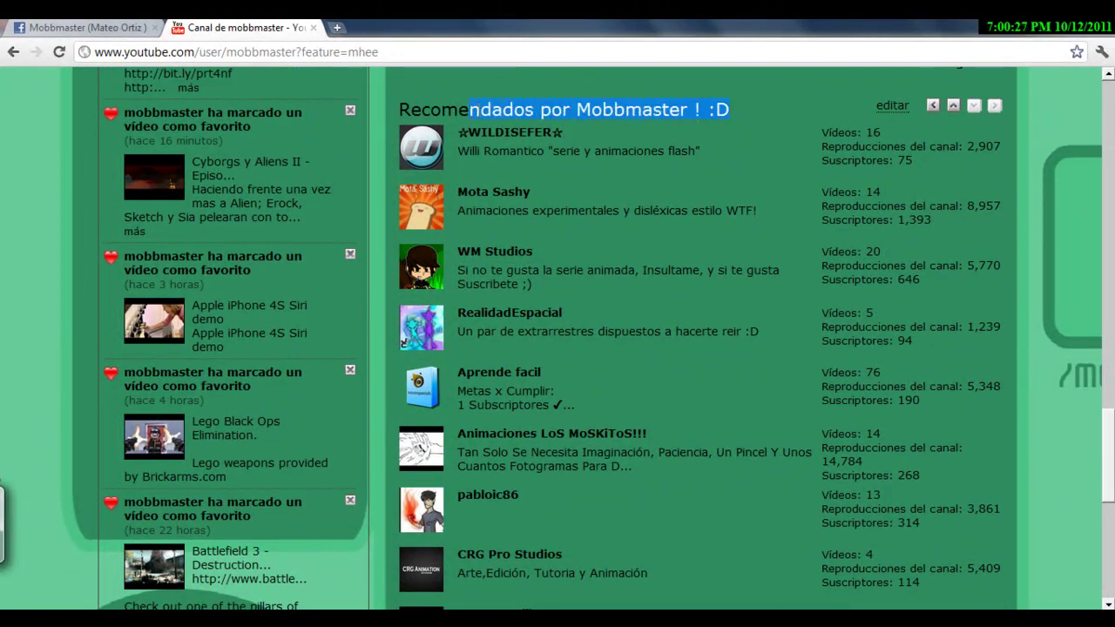
click(836, 113)
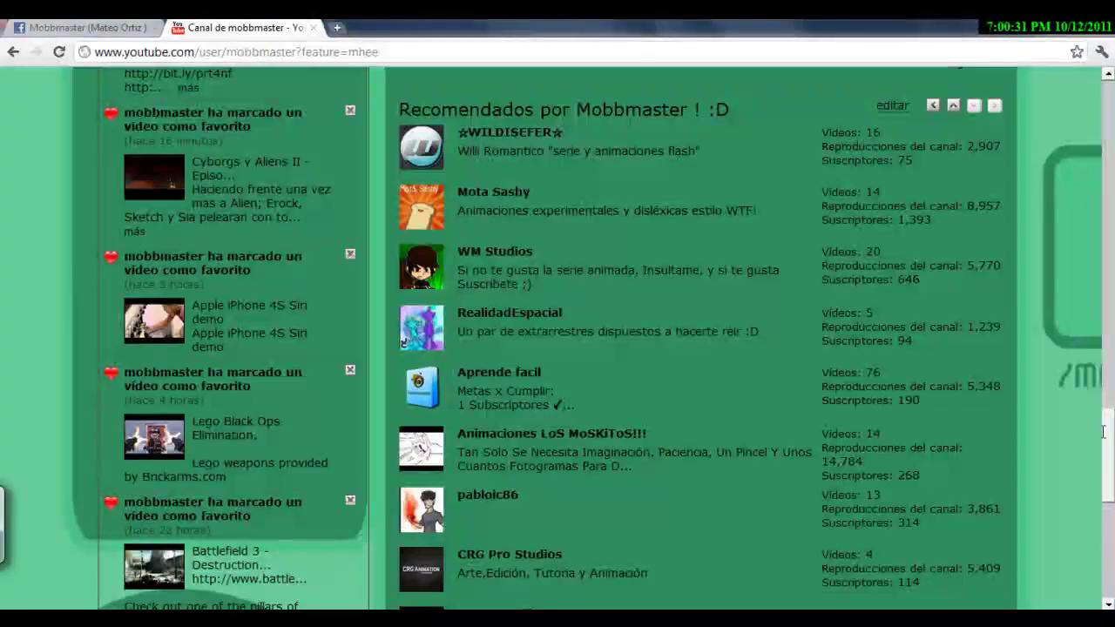
mouse_move(1111, 433)
mouse_down()
mouse_move(1100, 542)
mouse_move(1099, 187)
mouse_up()
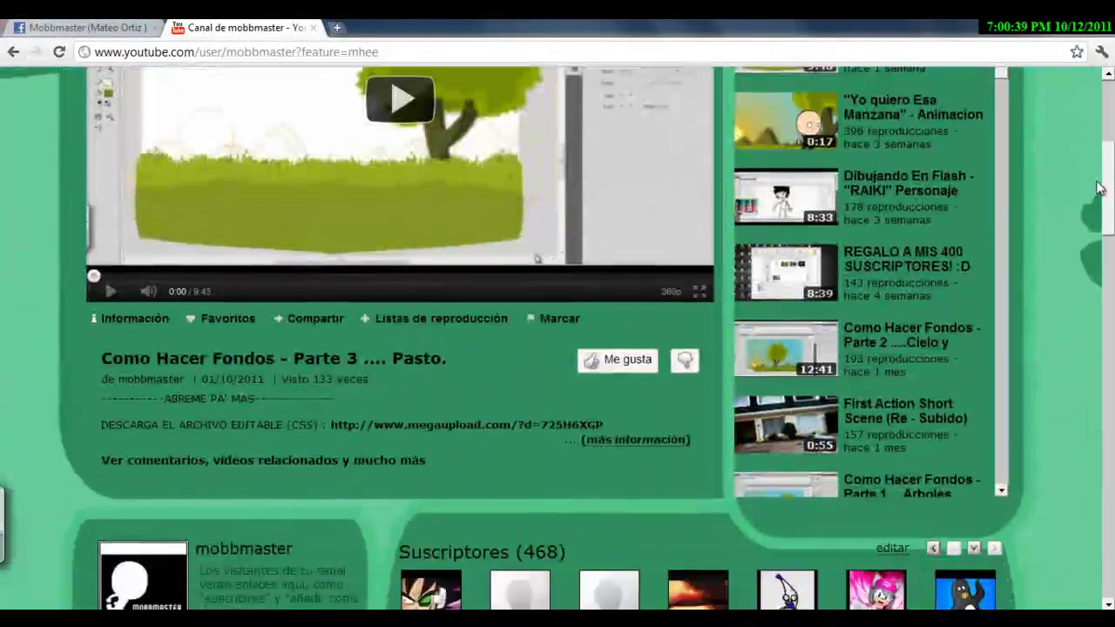
scroll(1099, 187, down, 3)
drag(567, 297, 525, 305)
click(588, 306)
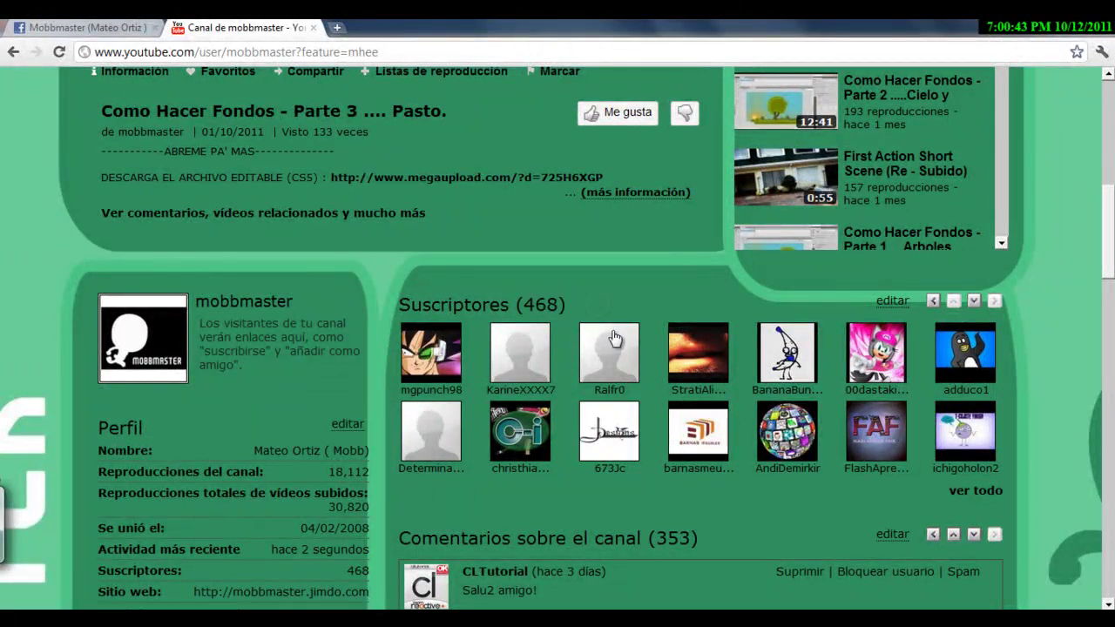
drag(1108, 263, 1097, 273)
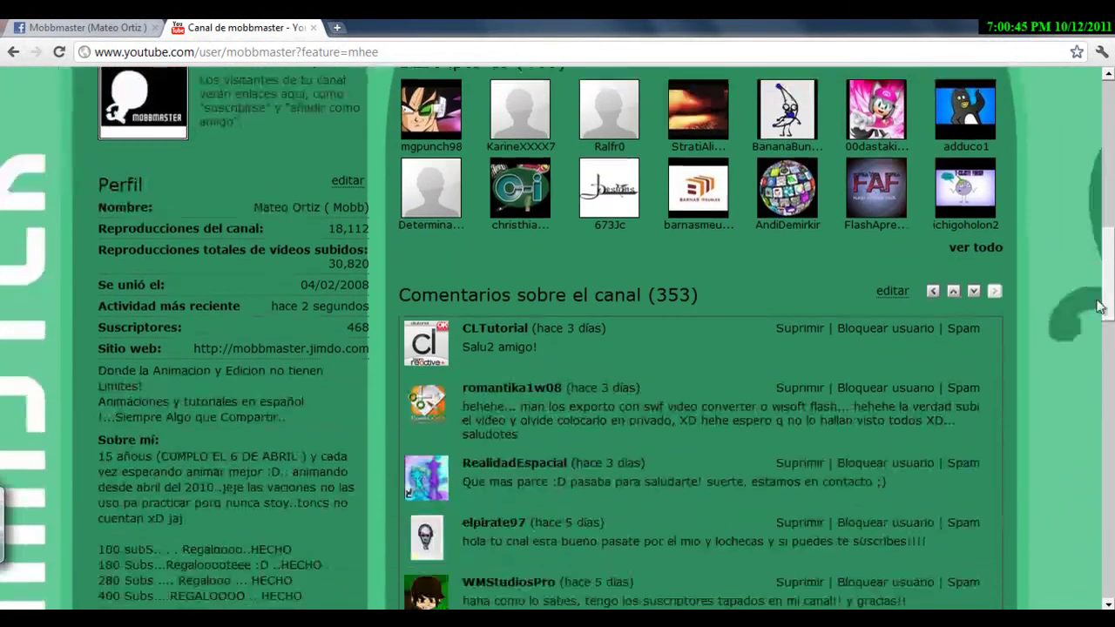
drag(576, 243, 514, 242)
click(590, 243)
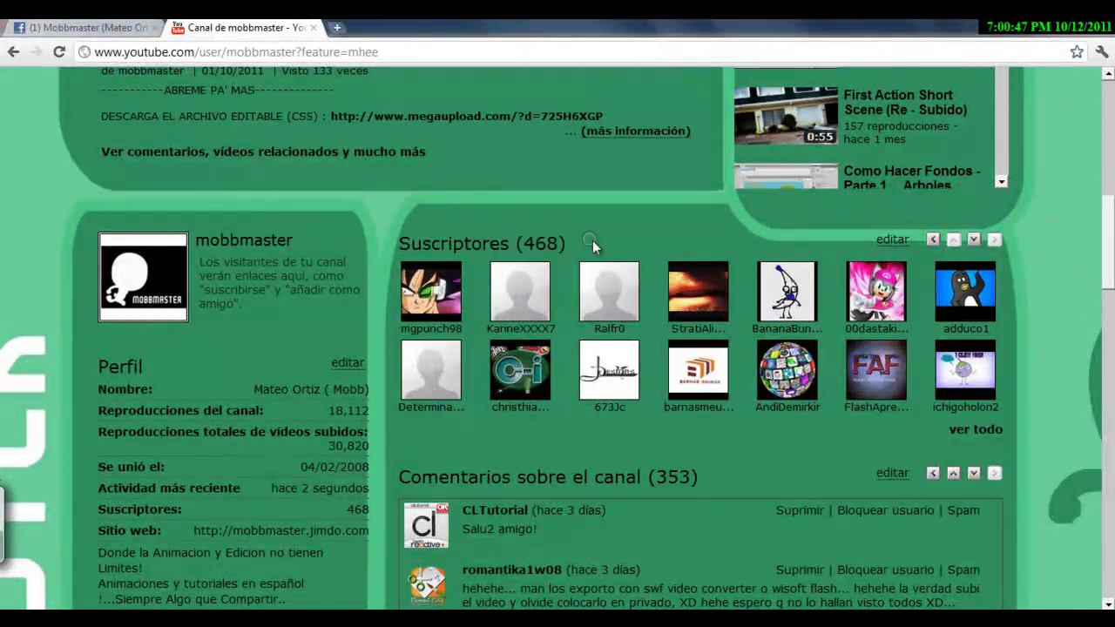
Step: Browse the Mobbmaster Facebook page's most recent wall posts, then return to YouTube and Flash
click(116, 29)
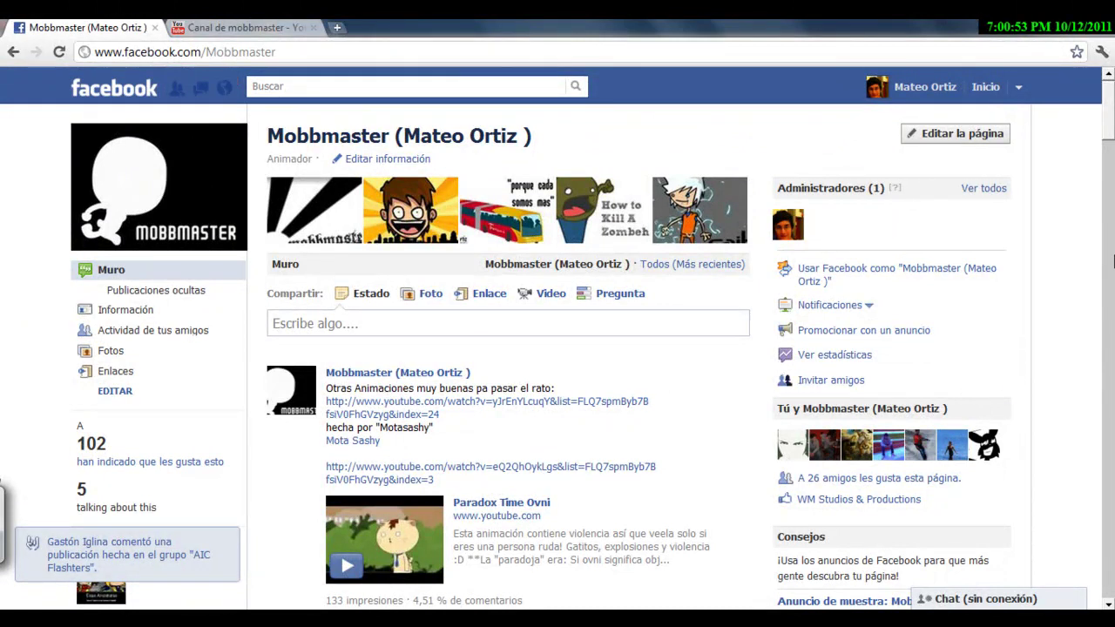
mouse_move(1108, 132)
mouse_down()
mouse_move(1109, 187)
mouse_move(1111, 96)
mouse_up()
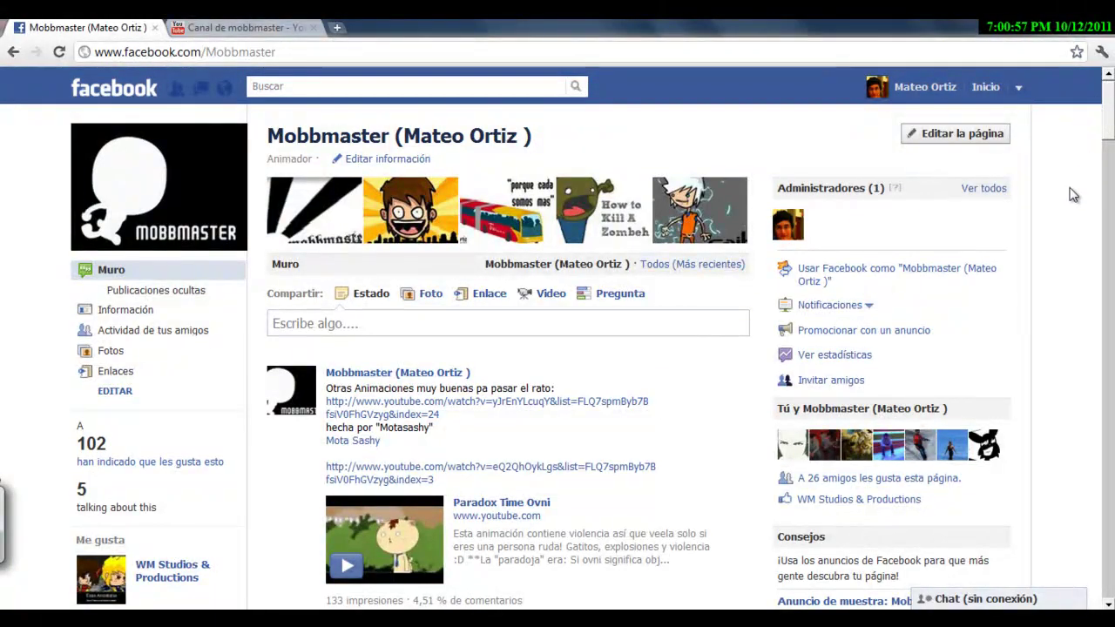
click(716, 270)
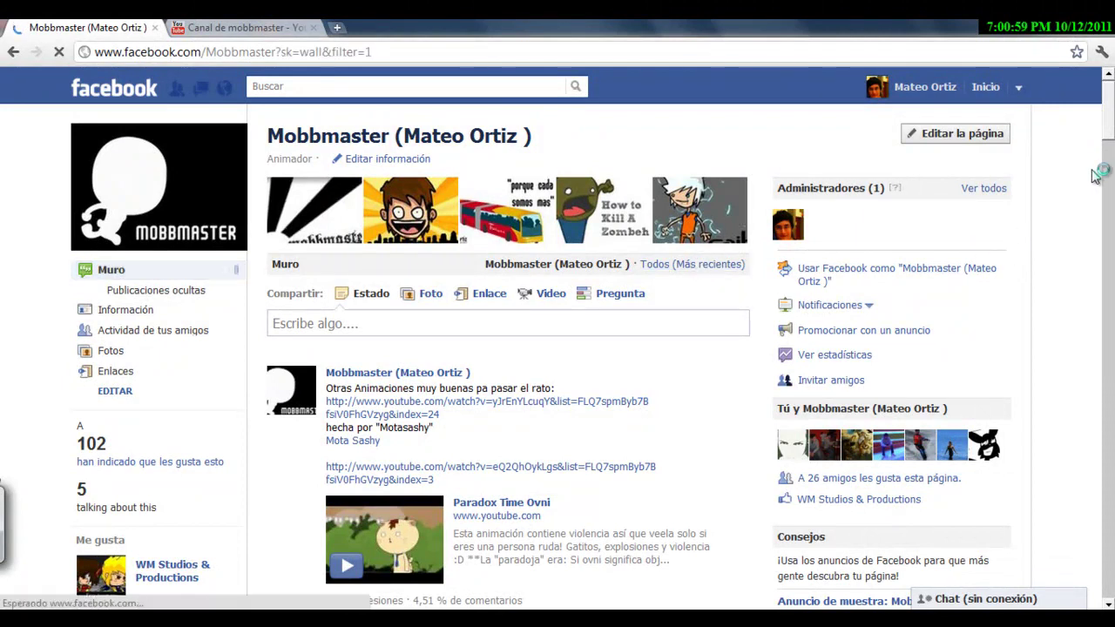
mouse_move(1106, 126)
mouse_down()
mouse_move(1093, 366)
mouse_move(1065, 247)
mouse_up()
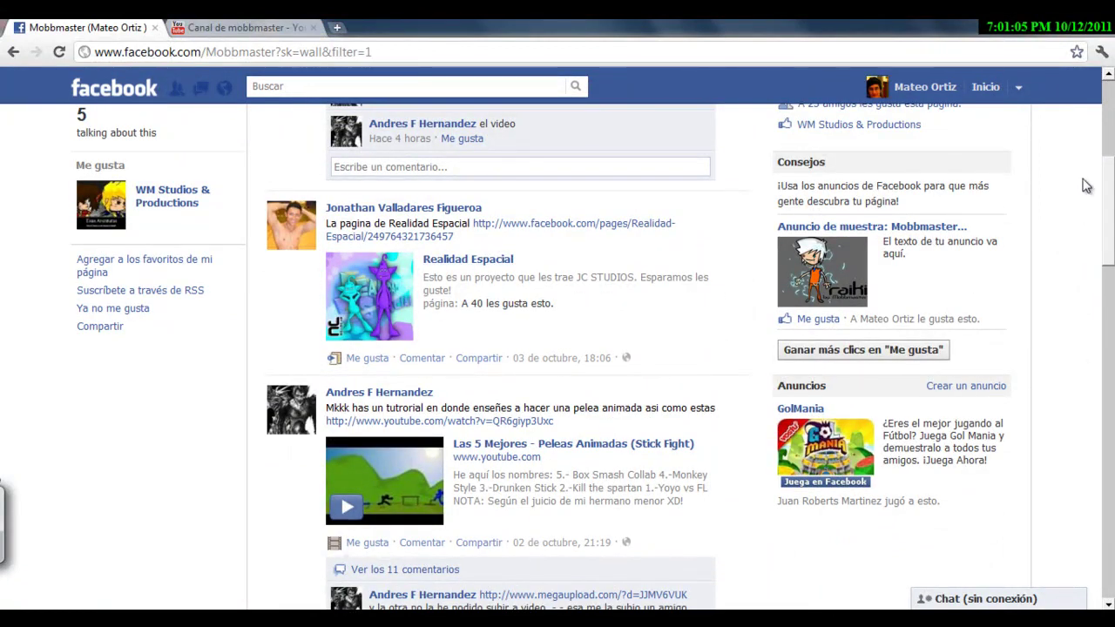
drag(1107, 184, 1077, 344)
scroll(1072, 365, down, 3)
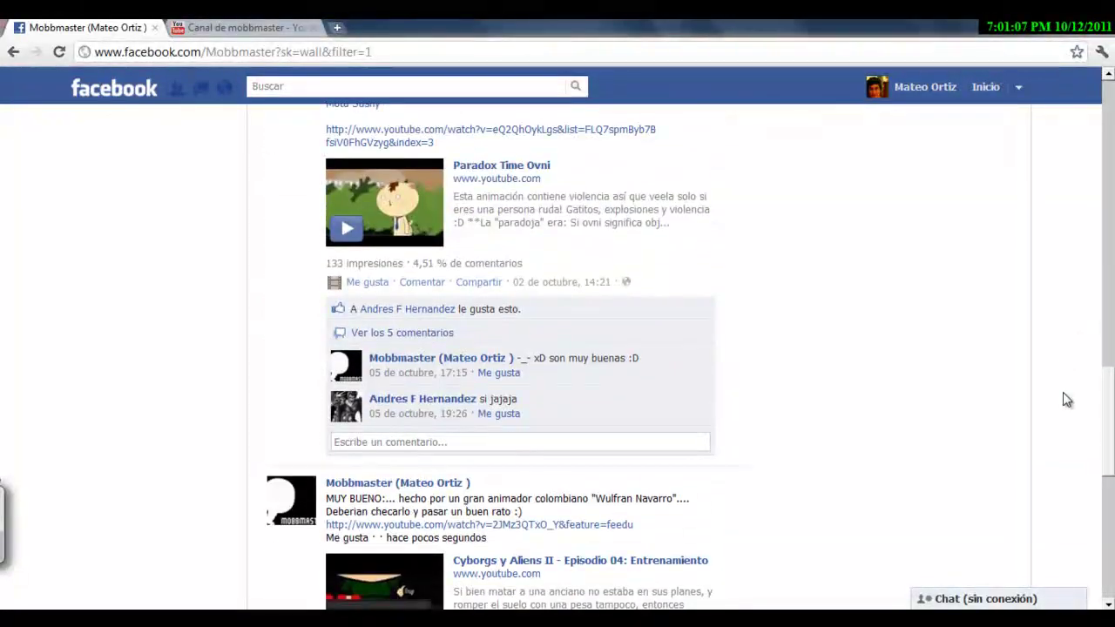
scroll(1058, 436, down, 3)
scroll(1036, 501, down, 3)
scroll(1041, 488, up, 5)
scroll(1071, 348, up, 10)
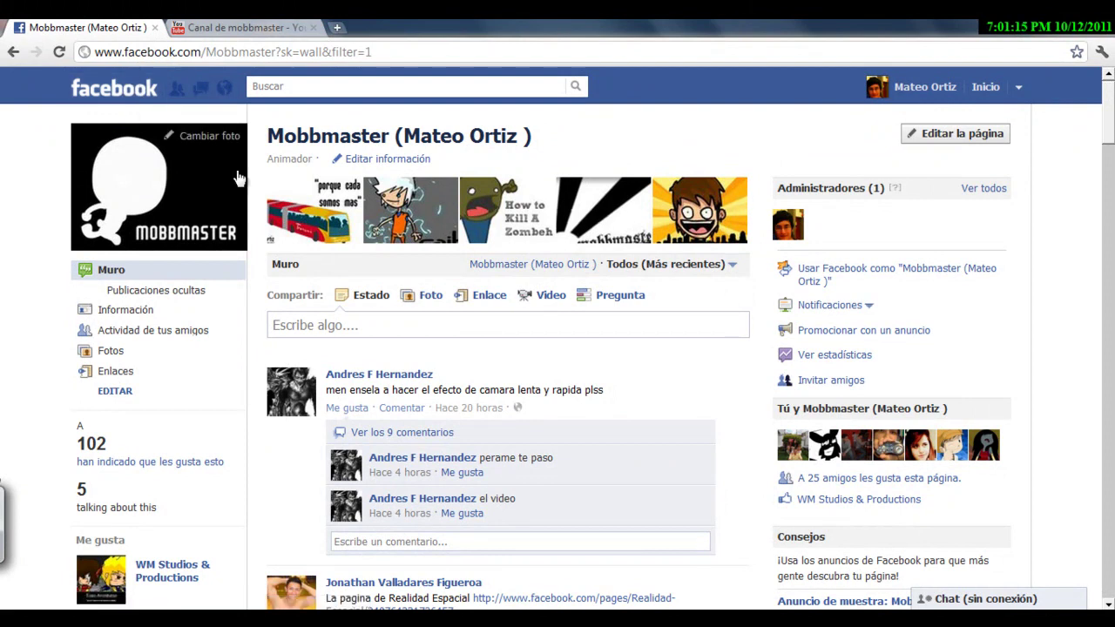
click(266, 28)
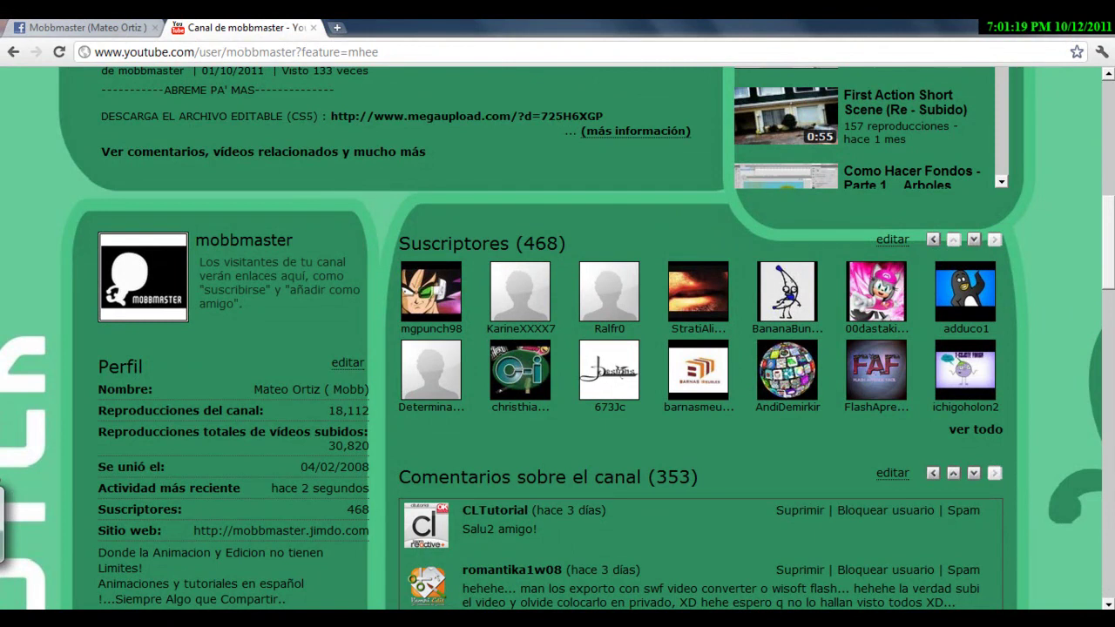
key(alt+Tab)
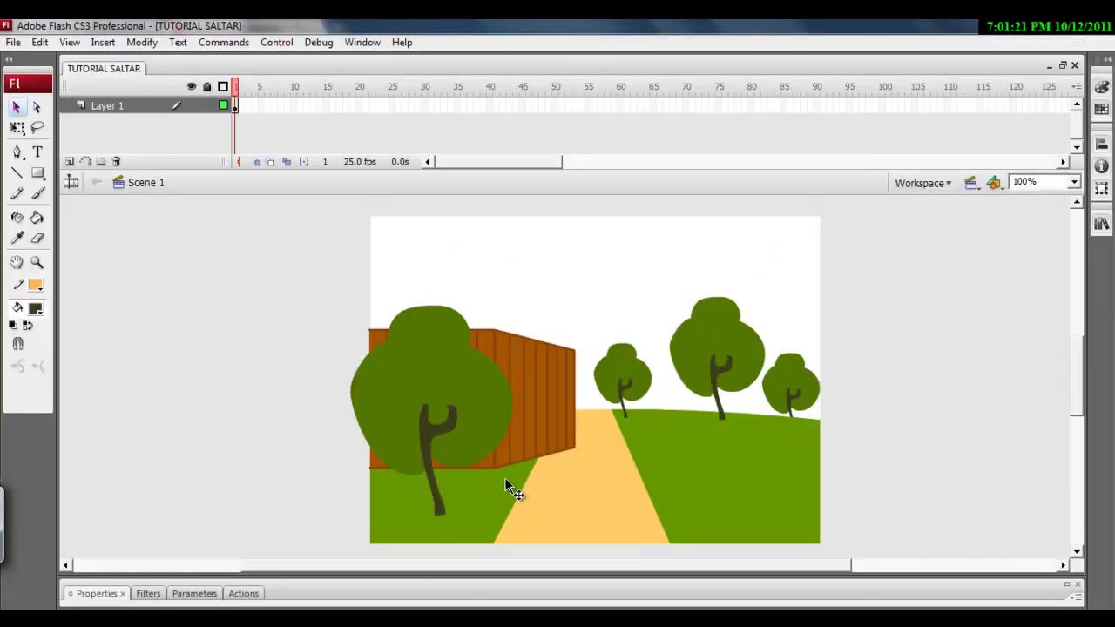
click(413, 401)
click(540, 396)
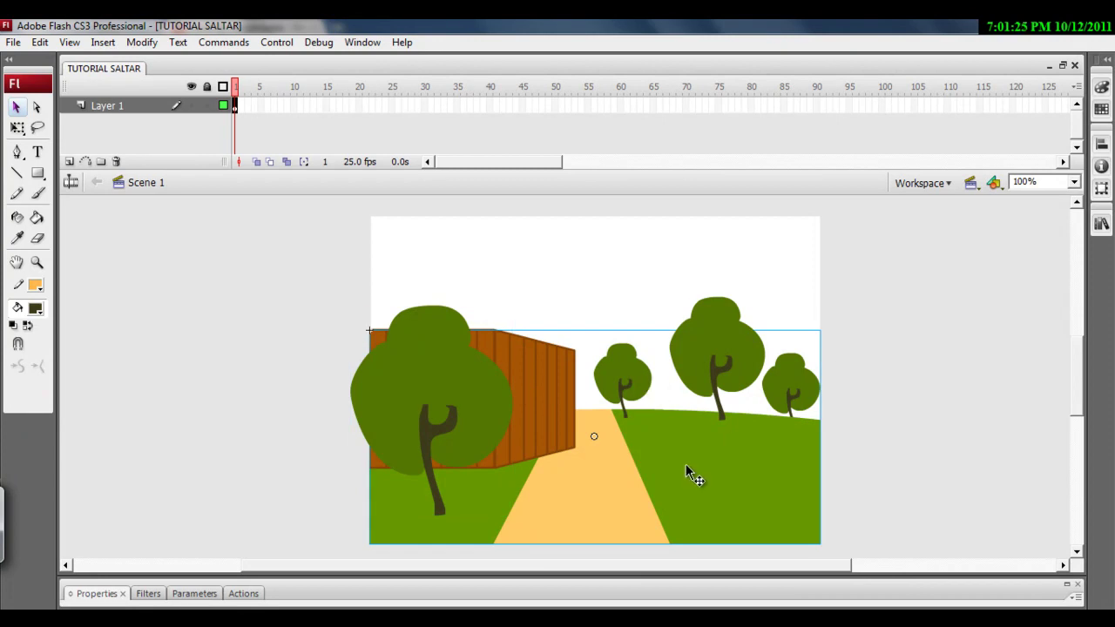
click(732, 388)
click(788, 392)
click(636, 399)
click(573, 468)
click(696, 366)
click(788, 387)
click(567, 396)
click(468, 402)
click(540, 366)
click(546, 336)
click(549, 409)
click(542, 301)
Step: Inside the fence-and-grass group, select both green ground fills and the yellow path
double_click(549, 426)
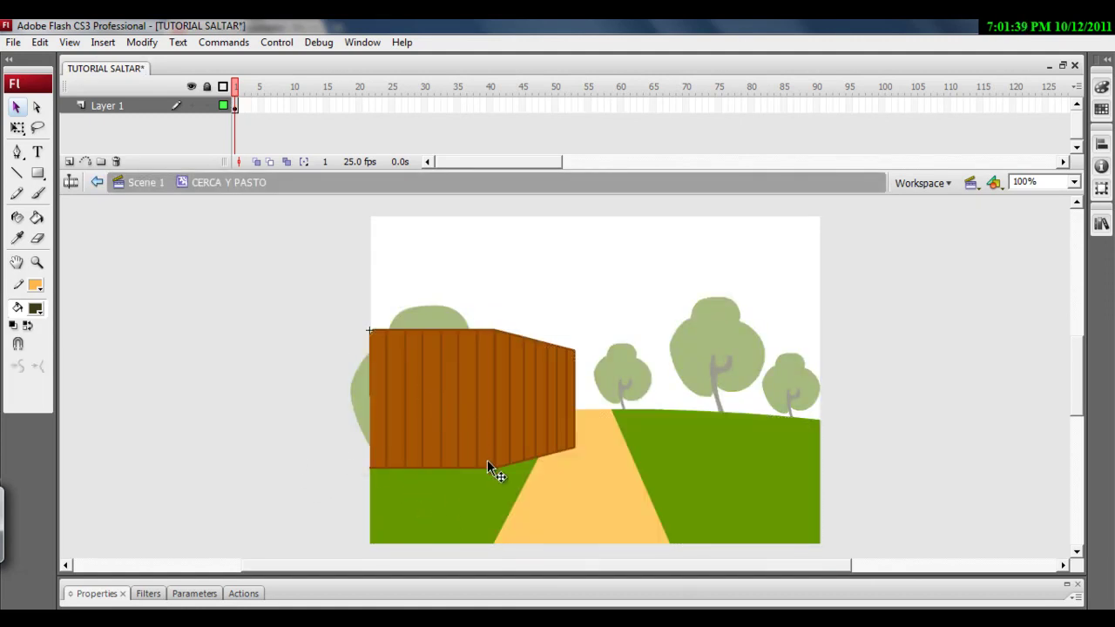
click(469, 500)
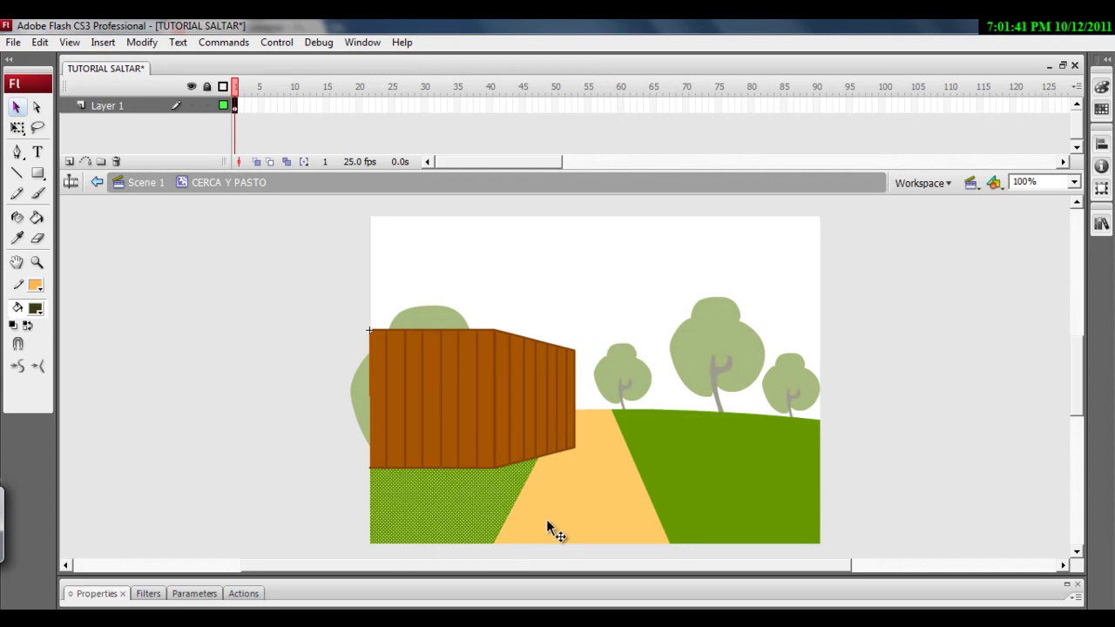
click(588, 483)
click(695, 442)
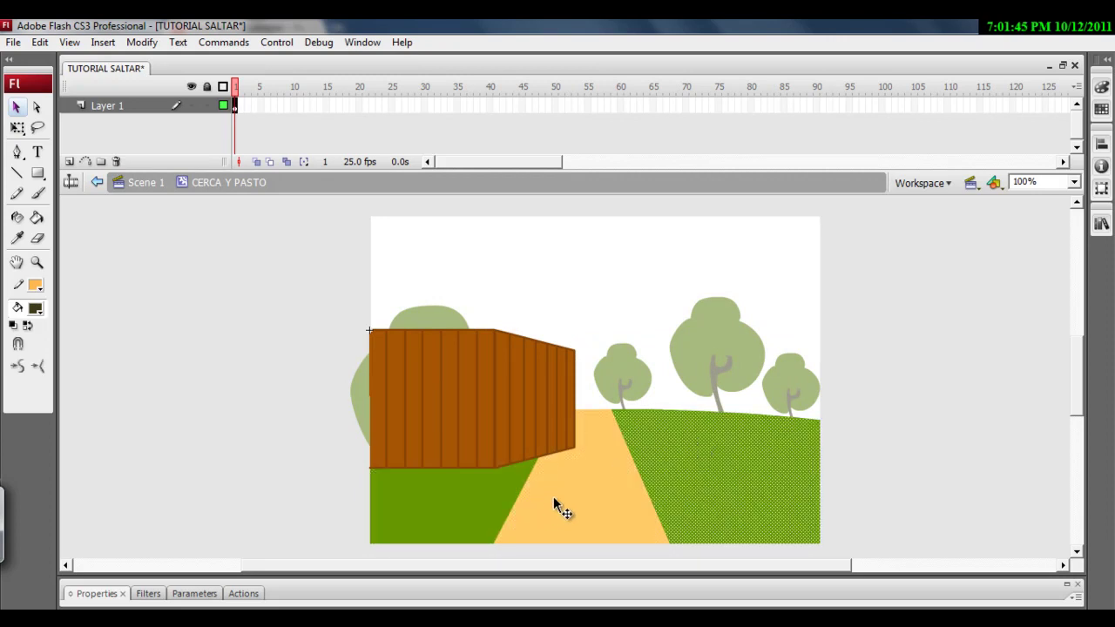
shift+click(465, 488)
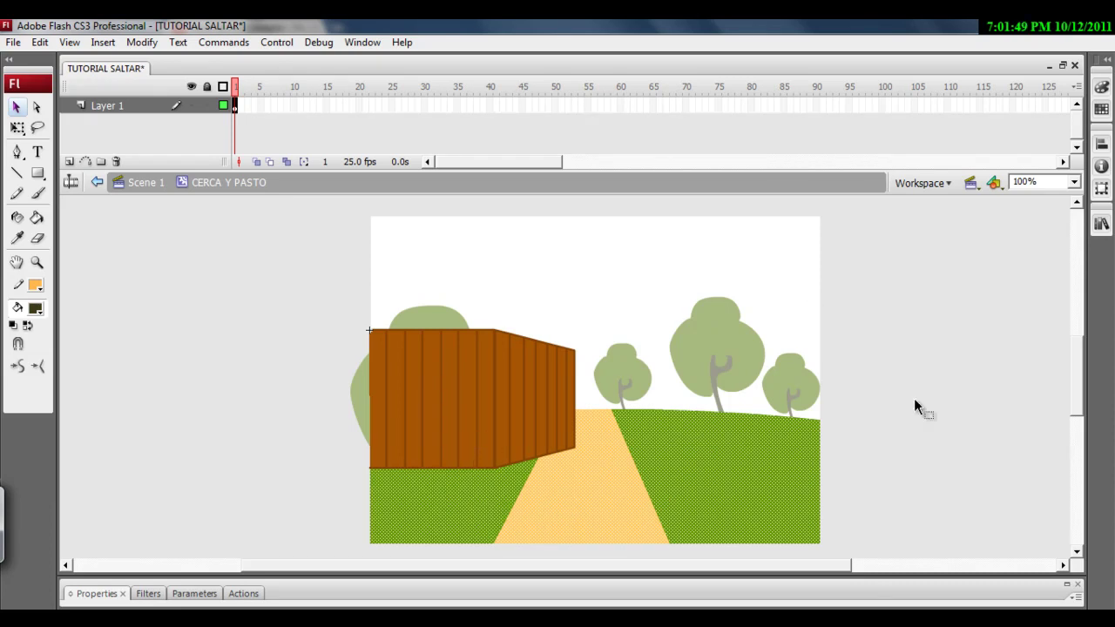
click(238, 327)
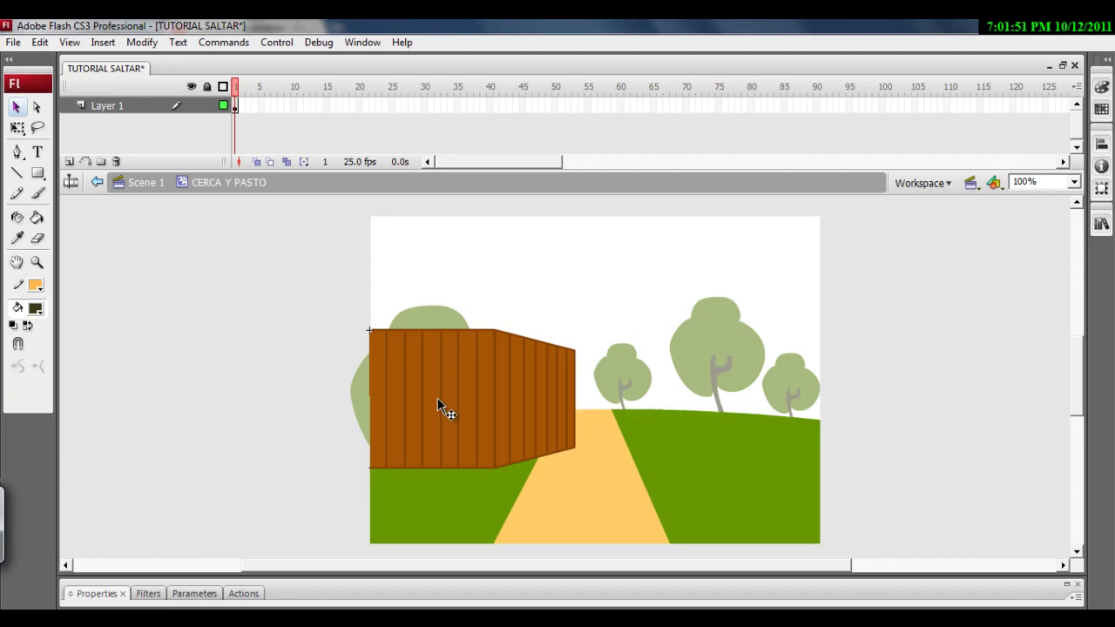
click(661, 490)
click(503, 484)
click(327, 392)
click(414, 493)
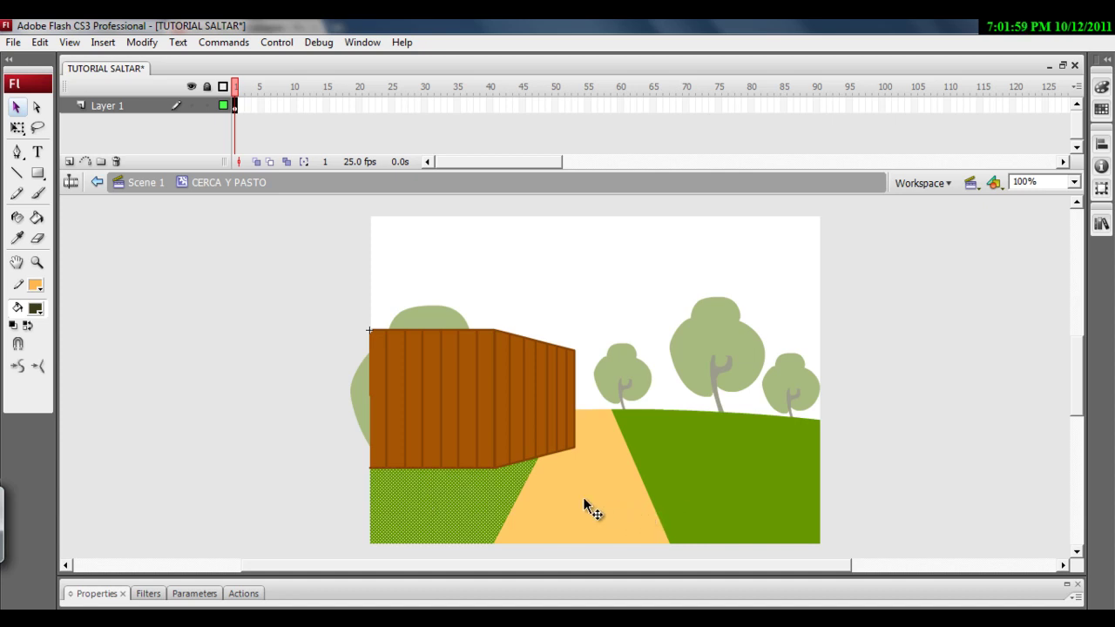
shift+click(560, 495)
shift+click(684, 463)
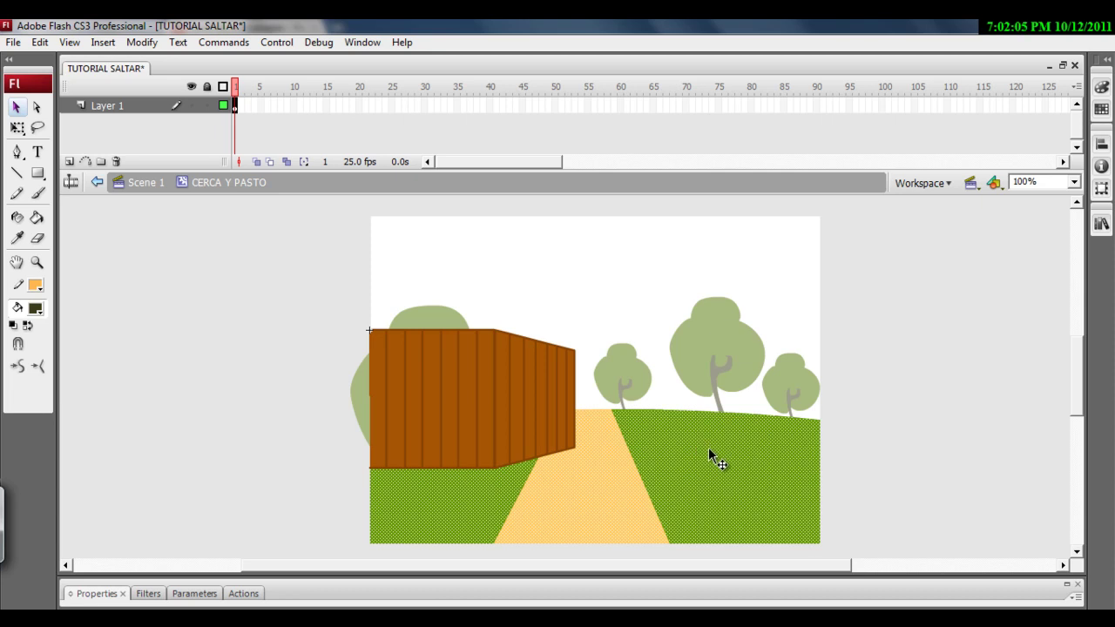
Step: Convert the selected grass and path into a new symbol named PASTO
key(F8)
text(PAS)
key(Return)
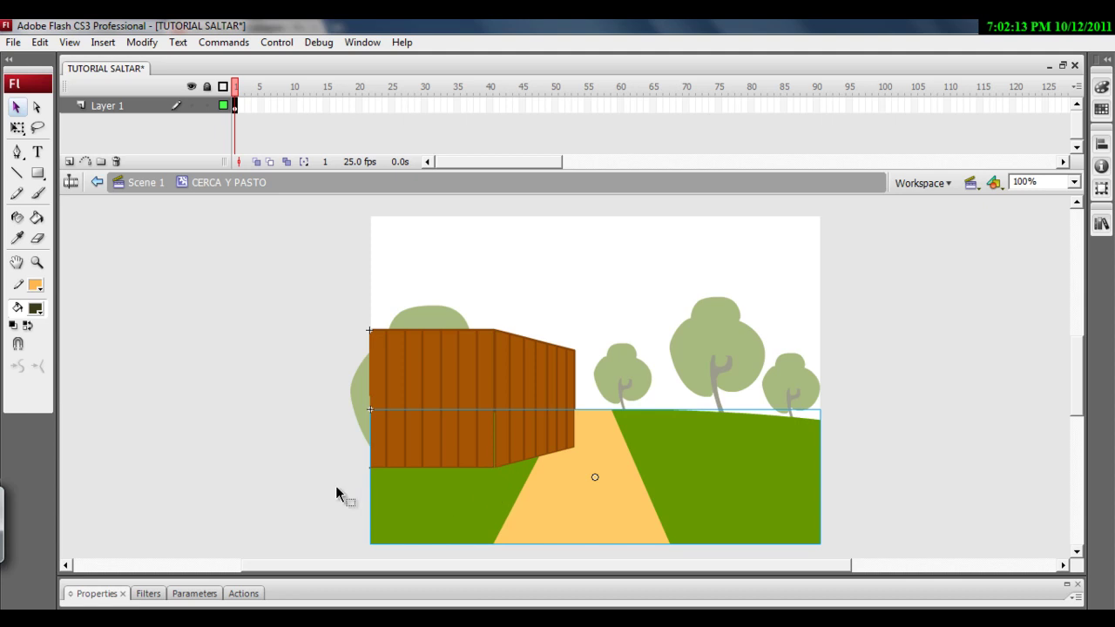
Step: Inside PASTO, pull the thin green grass line's end up-left, then exit to Scene 1
double_click(481, 482)
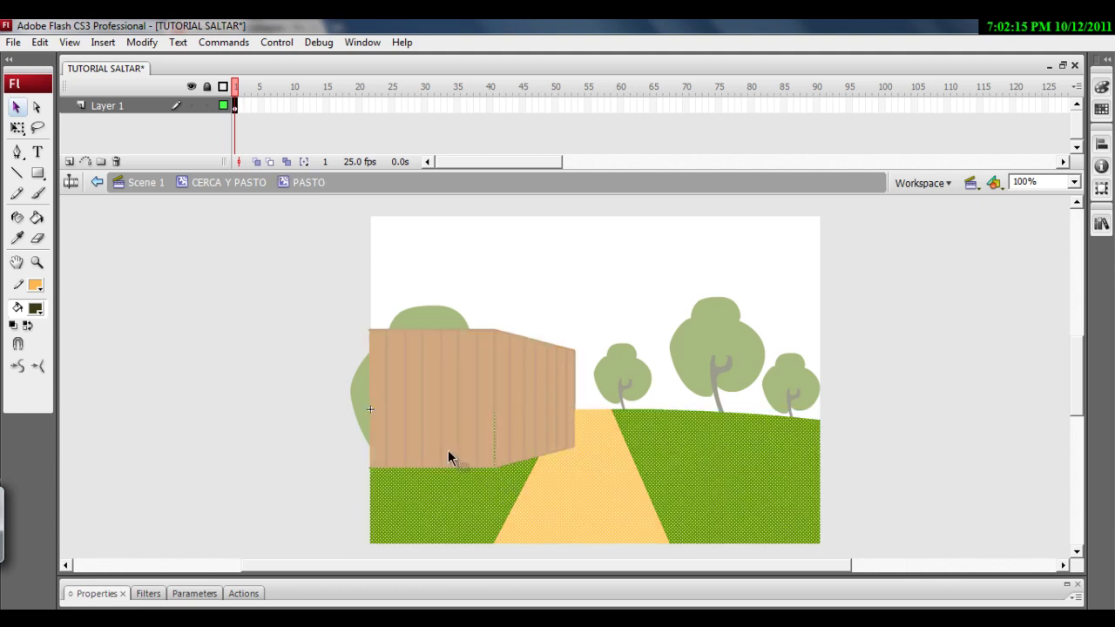
click(507, 441)
click(495, 441)
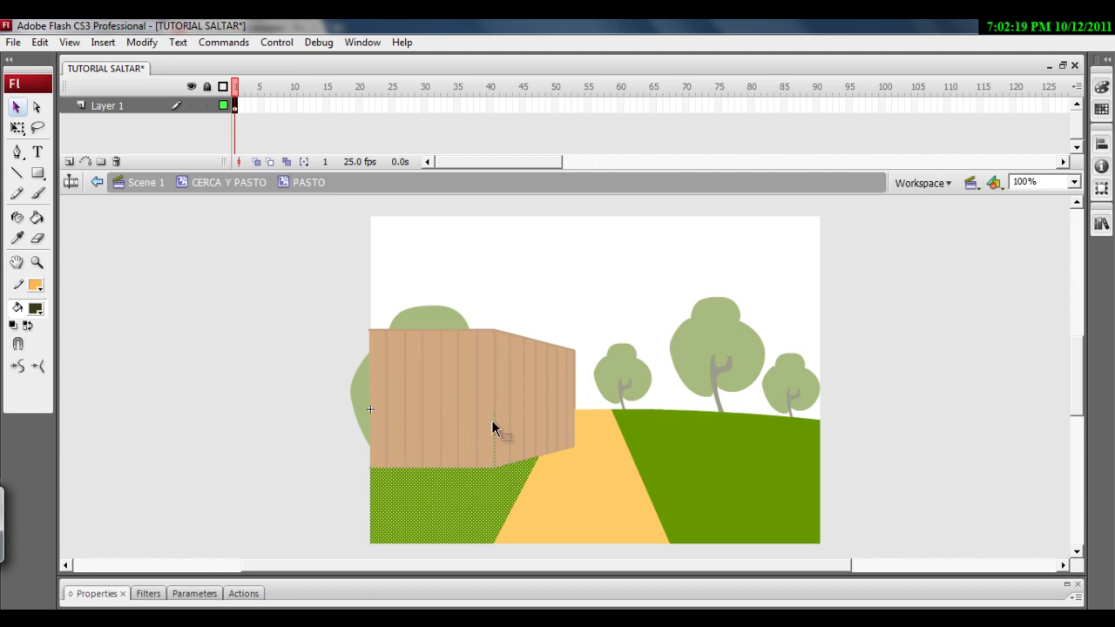
click(493, 407)
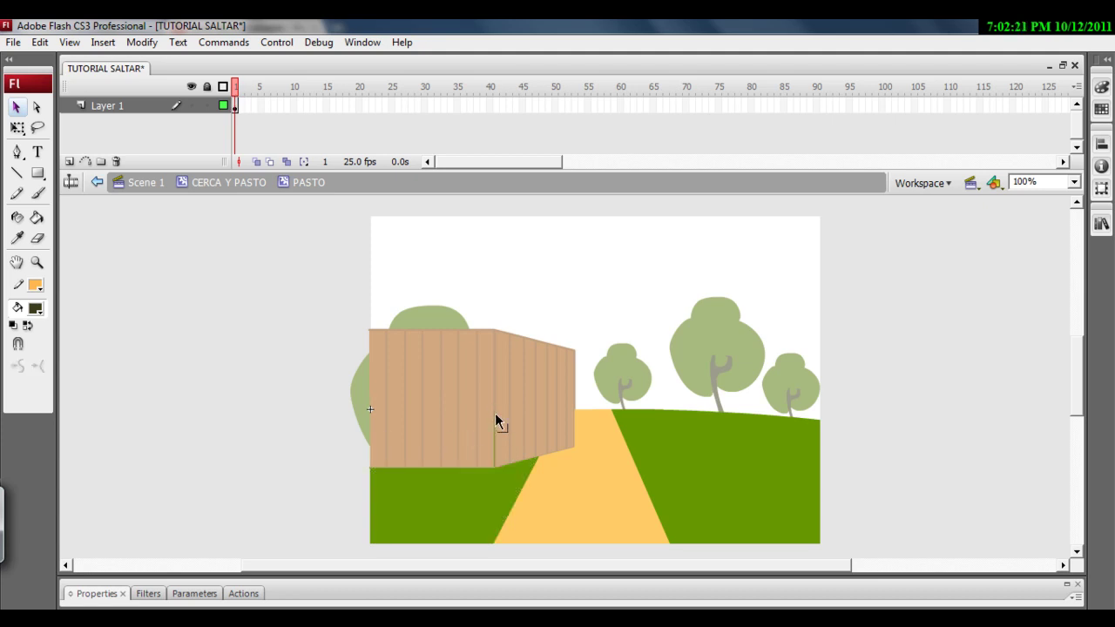
drag(494, 416, 474, 395)
click(96, 182)
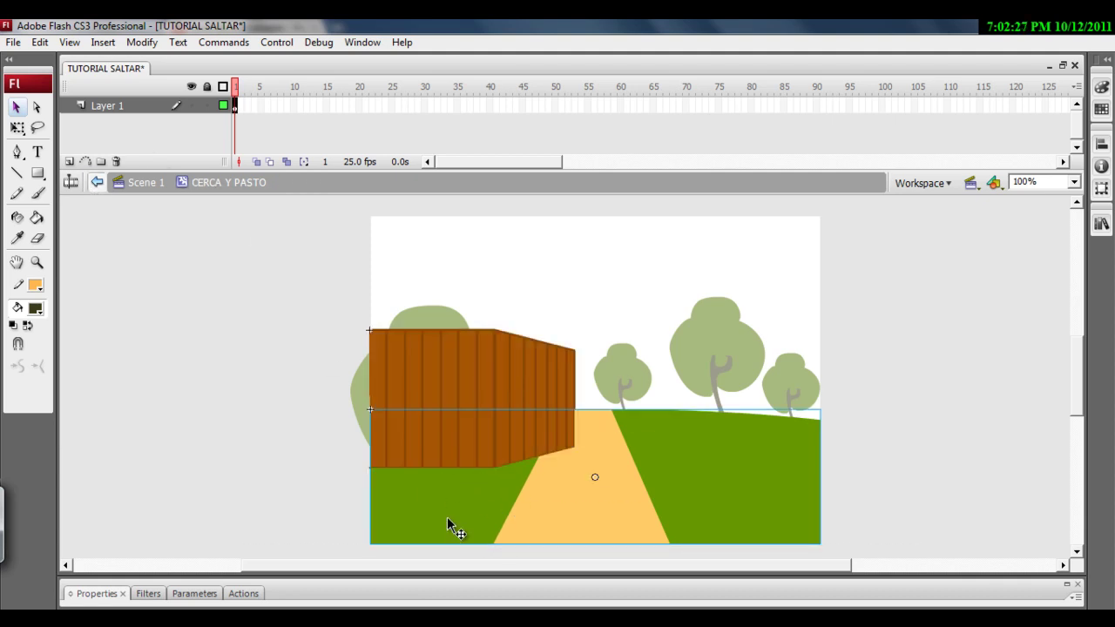
key(Escape)
click(510, 484)
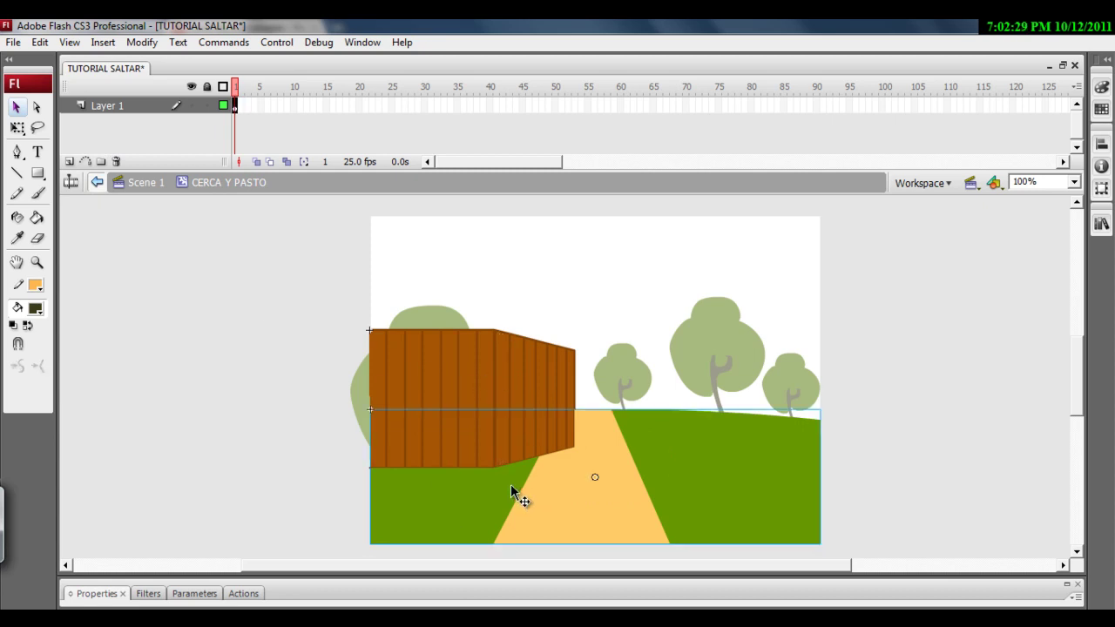
click(97, 182)
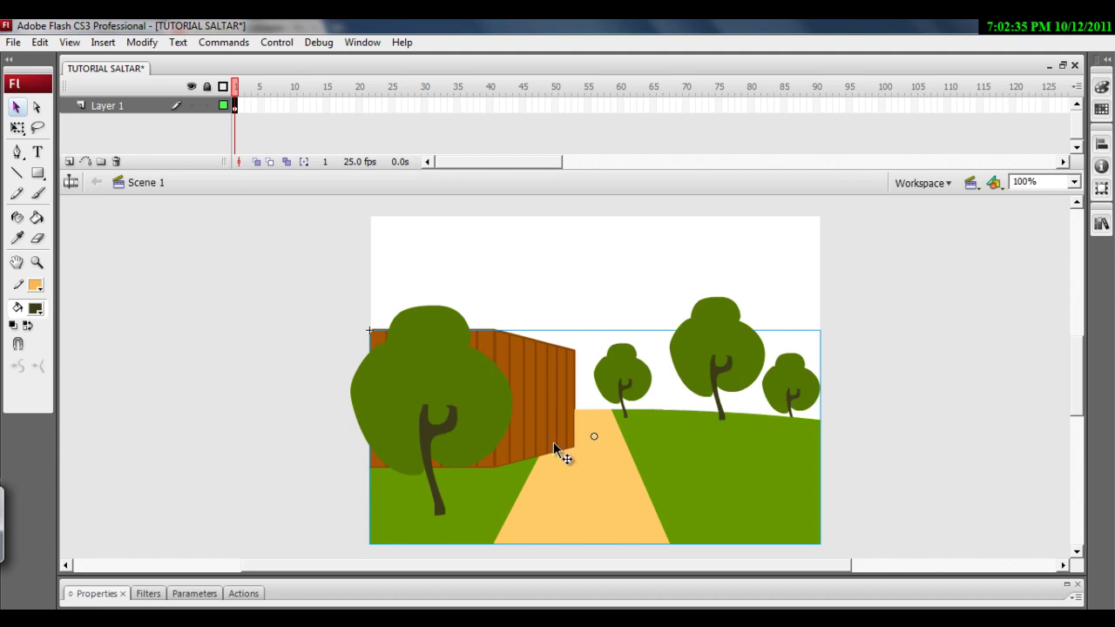
Step: Nudge the grass-and-path group inside CERCA Y PASTO into place, return to Scene 1, and save
double_click(578, 495)
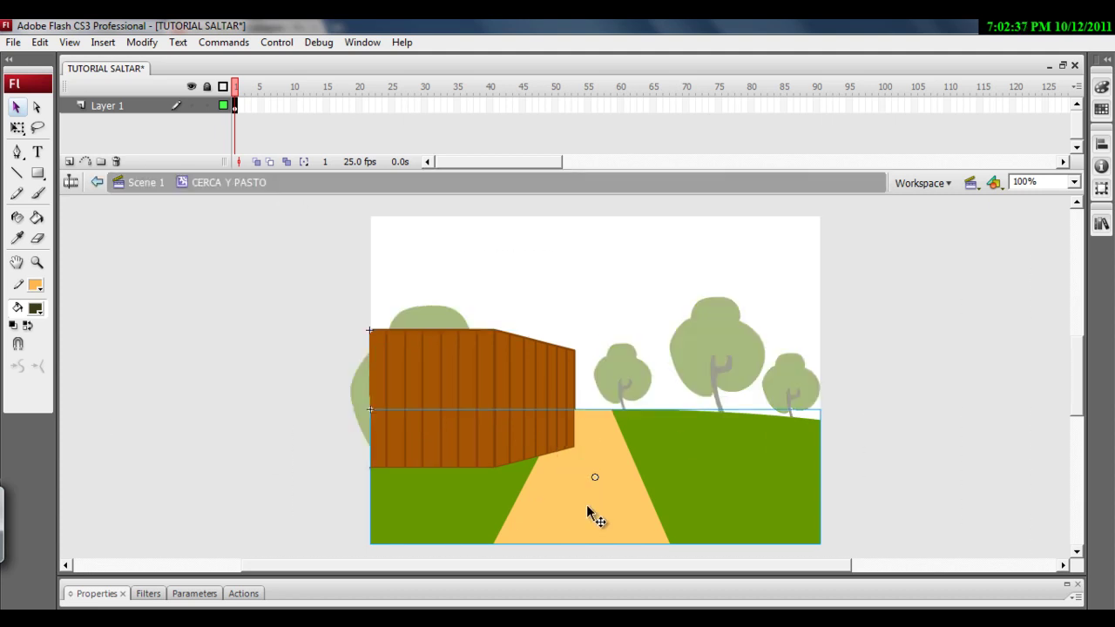
key(Right)
key(Right)
key(Left)
click(834, 422)
click(101, 189)
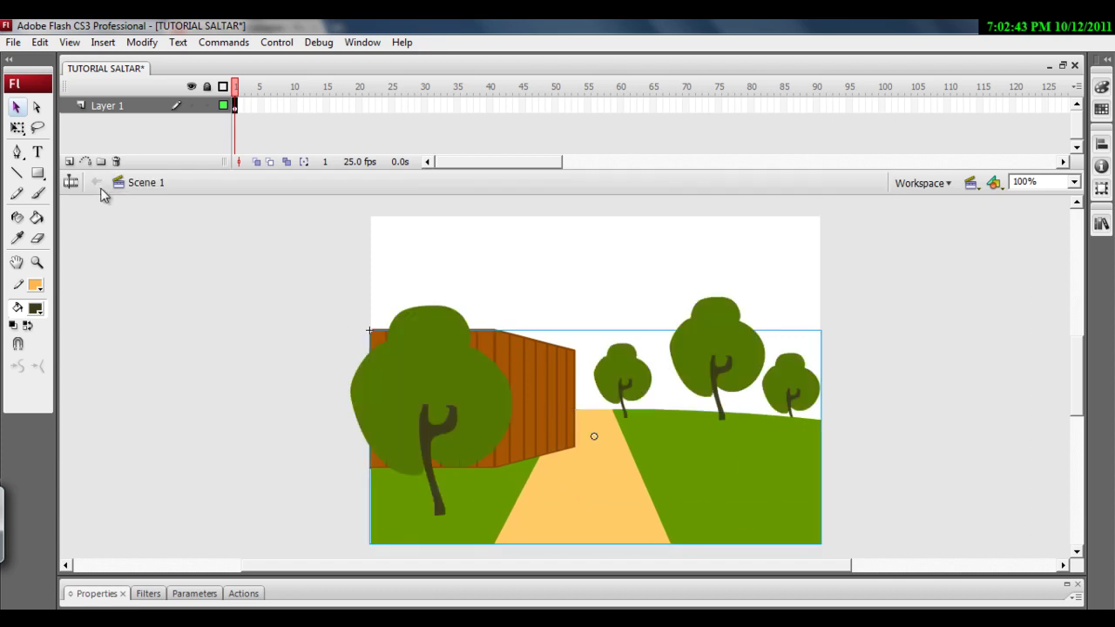
key(ctrl+s)
Step: Lock Layer 1, add Layer 2, and place a PASTO instance from the Library
click(206, 105)
click(69, 162)
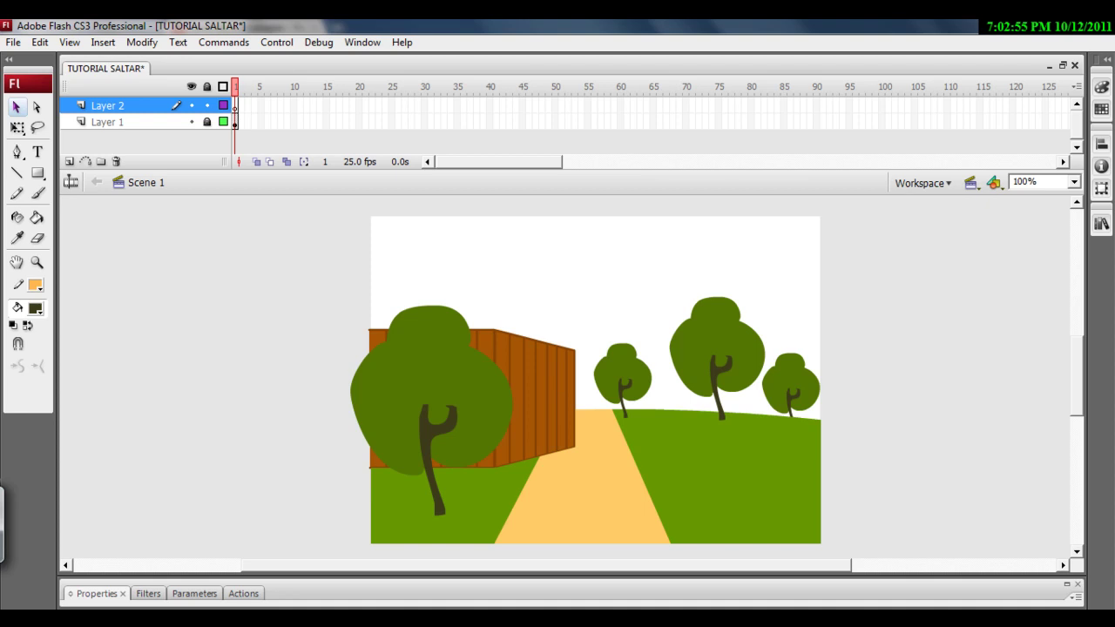
click(1102, 224)
drag(982, 428, 590, 487)
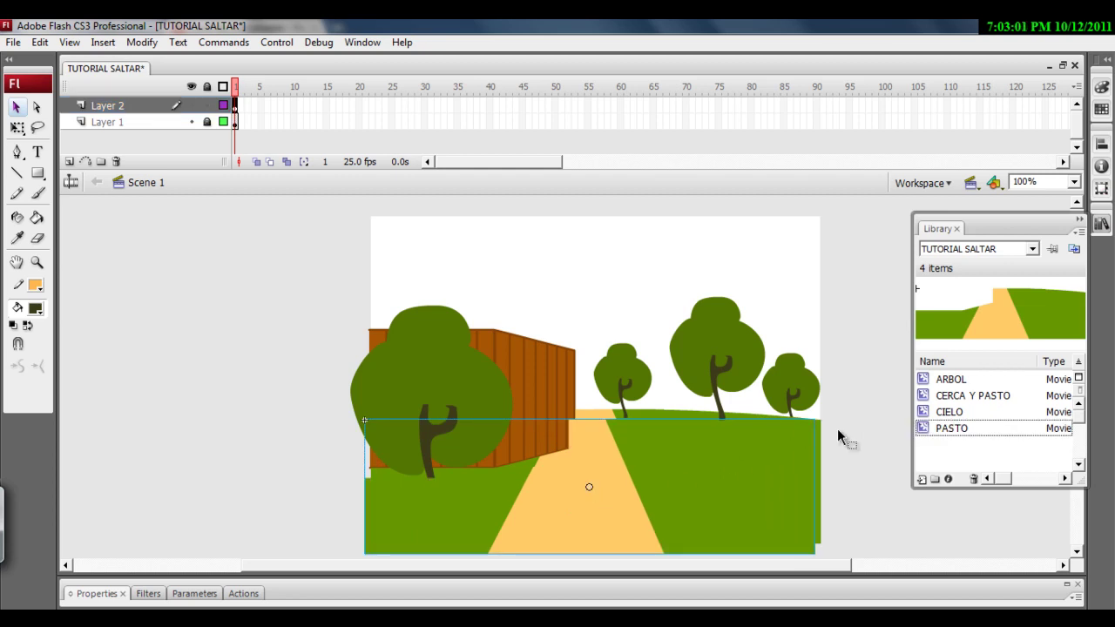
click(1079, 224)
Step: Nudge the PASTO grass with arrow keys until it lines up with the scene
key(Up)
key(Up)
key(Up)
key(Up)
key(Right)
key(Up)
key(Up)
key(Up)
key(Up)
key(Right)
key(Up)
key(Up)
key(Up)
key(Up)
key(Right)
key(Right)
key(Right)
key(Right)
key(Up)
key(Right)
key(Right)
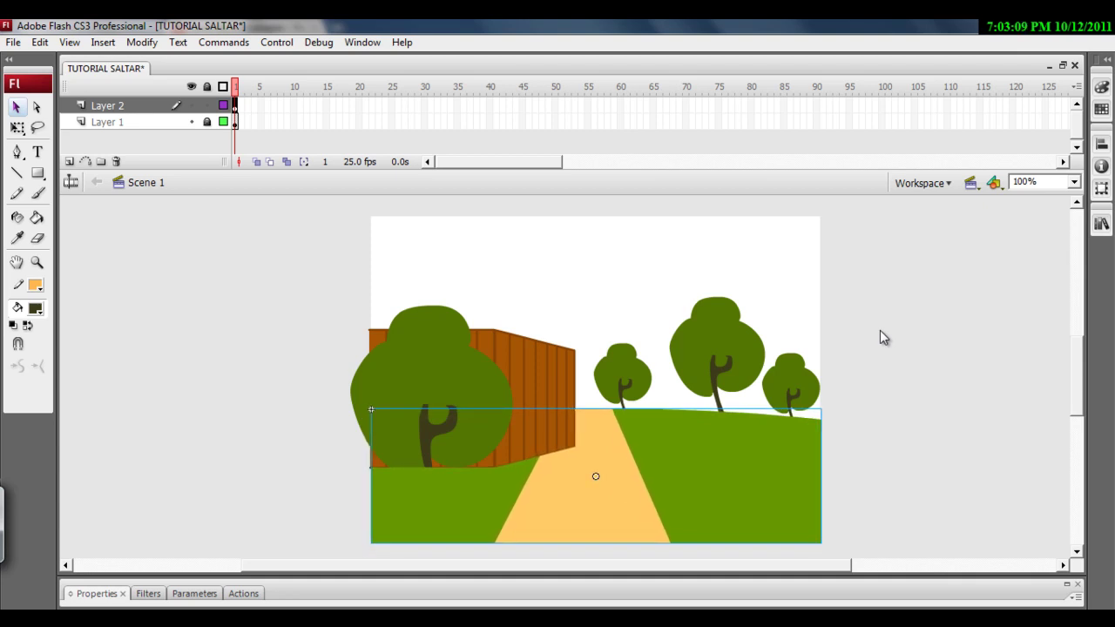
key(Down)
key(Down)
key(Up)
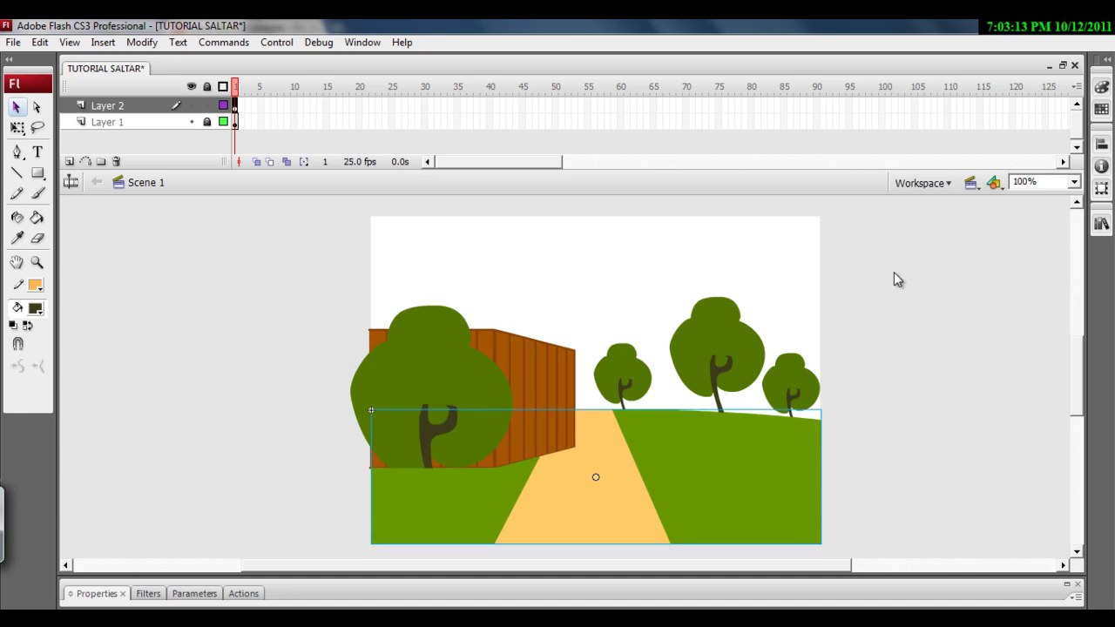
click(273, 407)
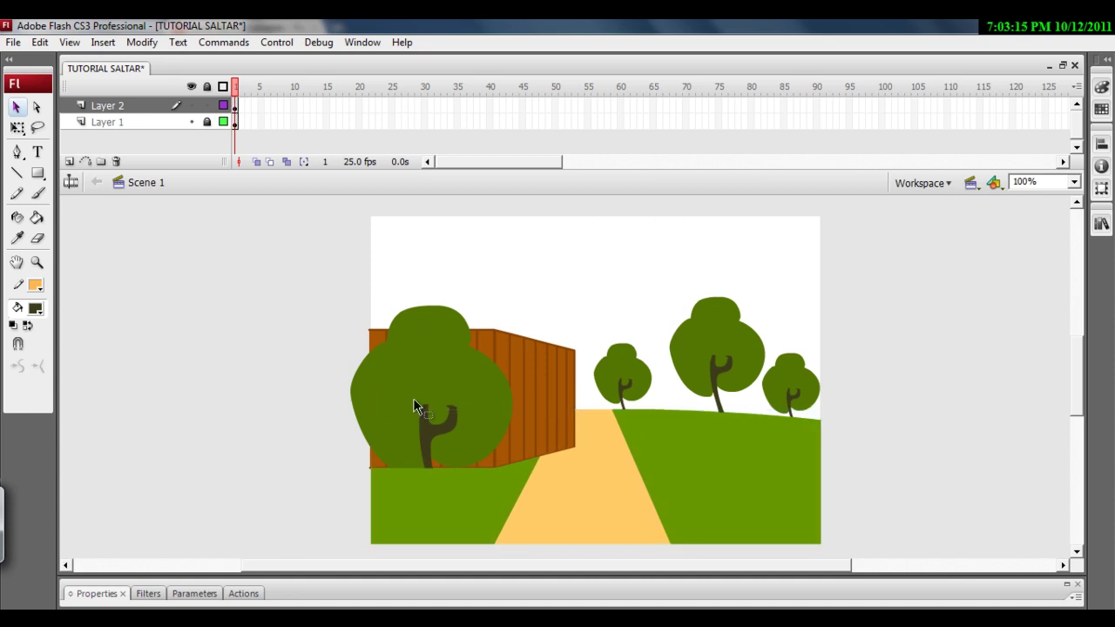
click(209, 107)
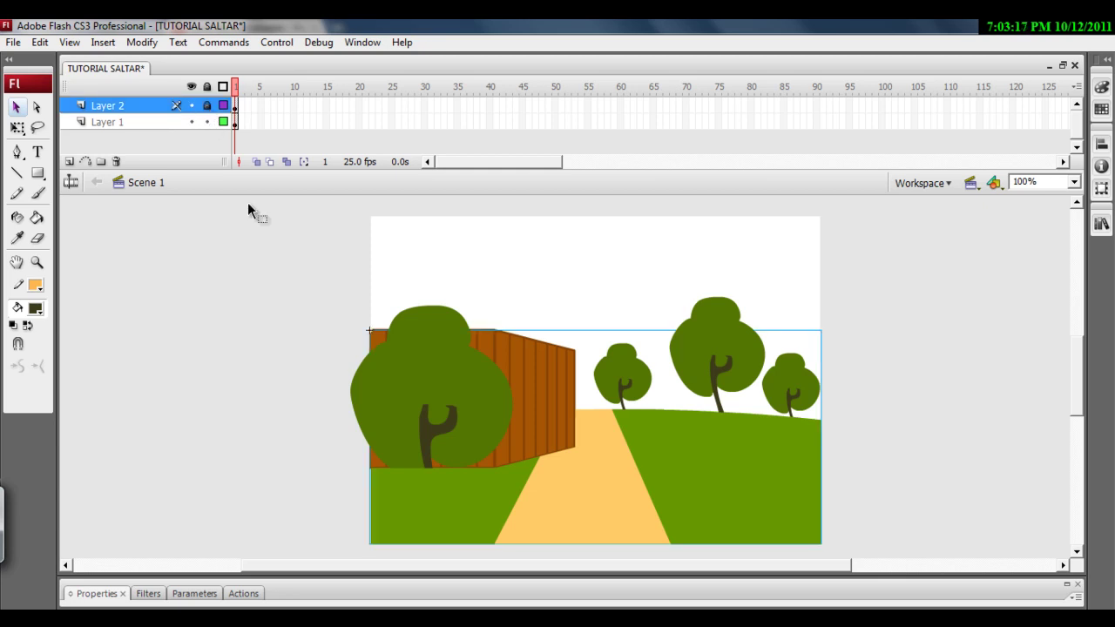
Step: Select all the trees on Layer 1 and cut them
click(323, 320)
click(390, 376)
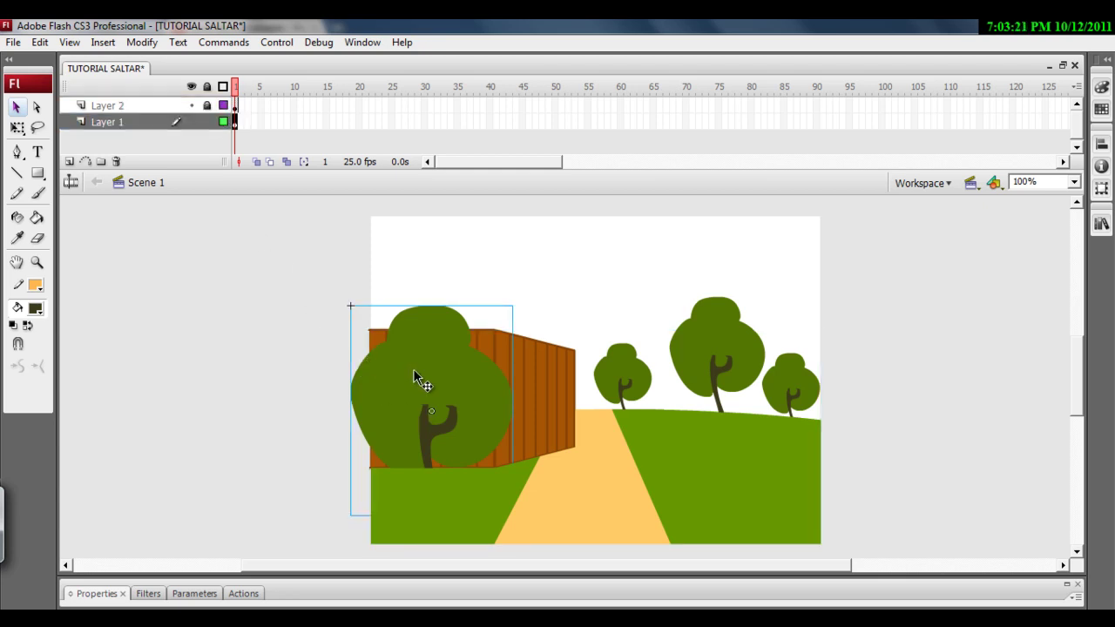
click(615, 369)
click(725, 357)
click(766, 381)
shift+click(688, 373)
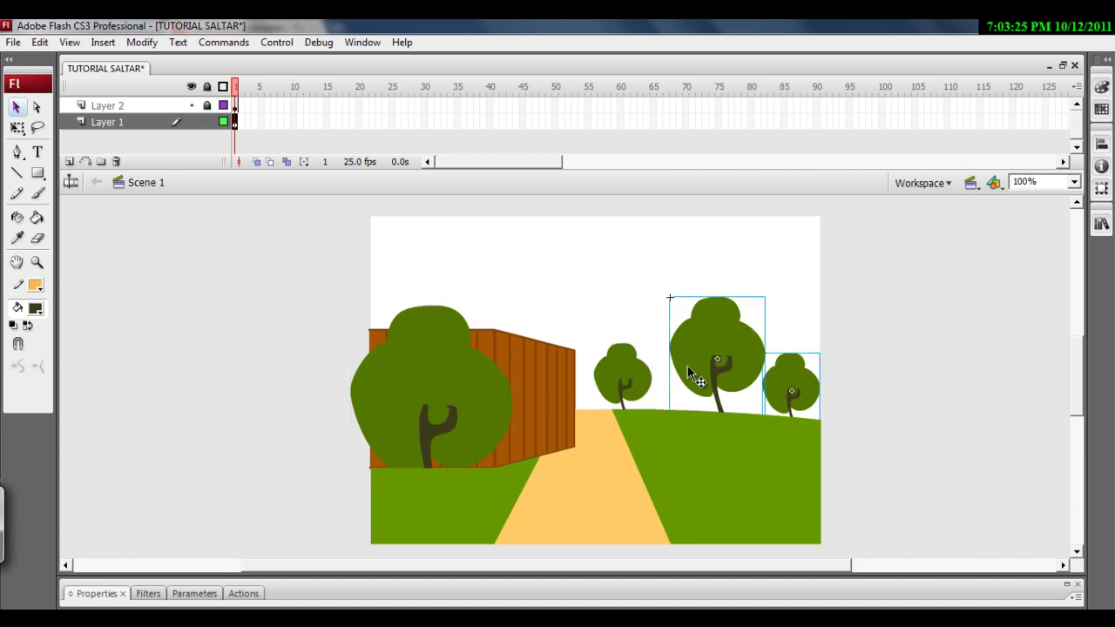
shift+click(474, 406)
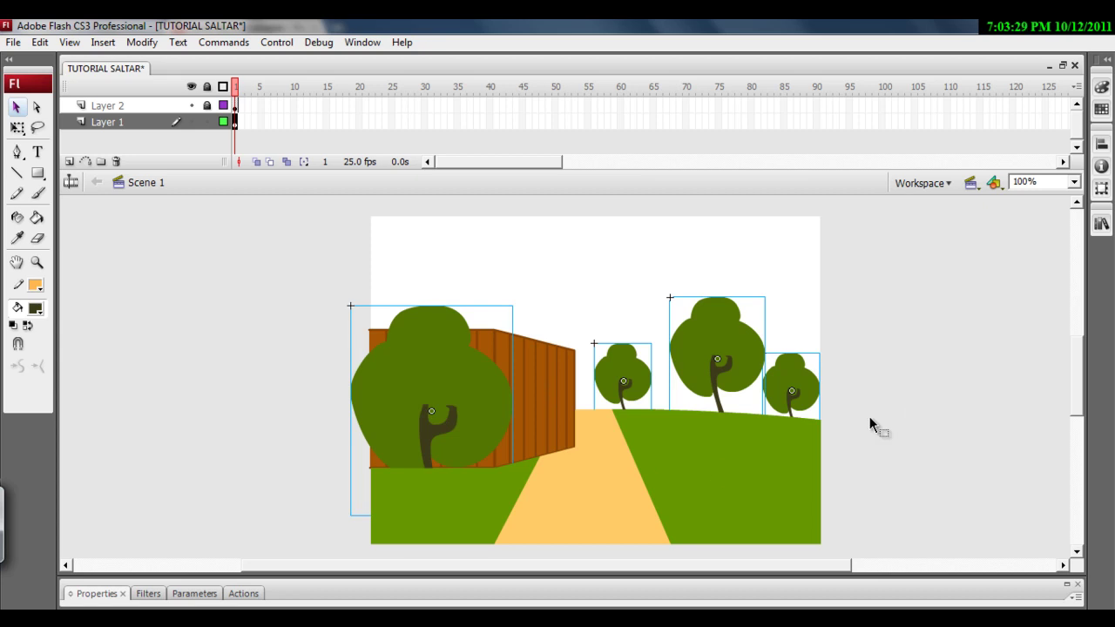
key(ctrl+x)
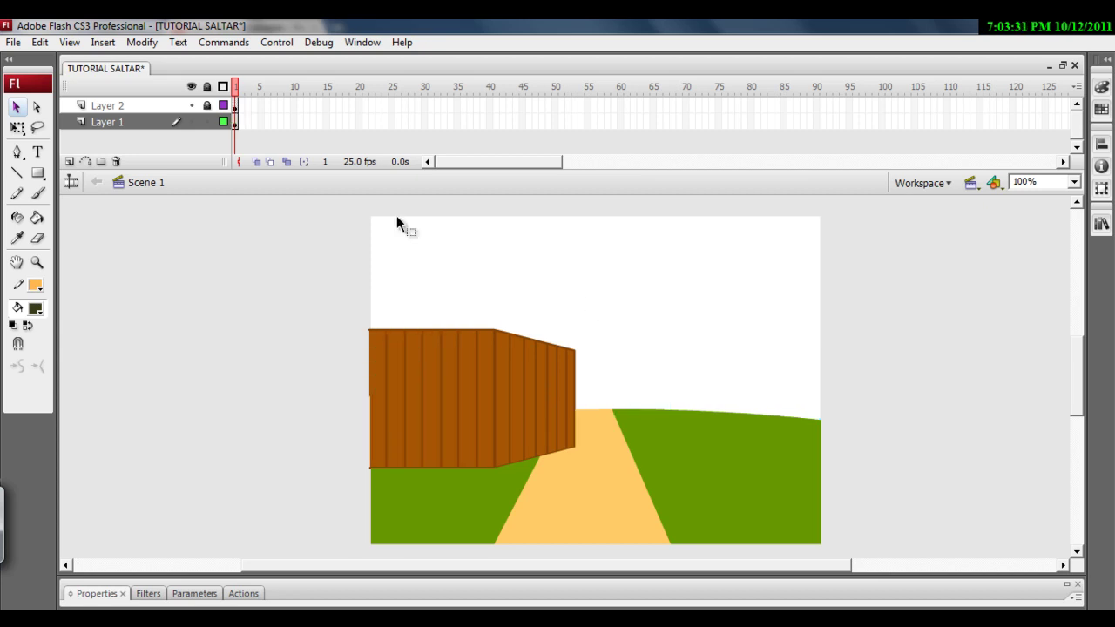
Step: Paste the trees in place on Layer 2, with Layers 1 and 2 locked
click(209, 120)
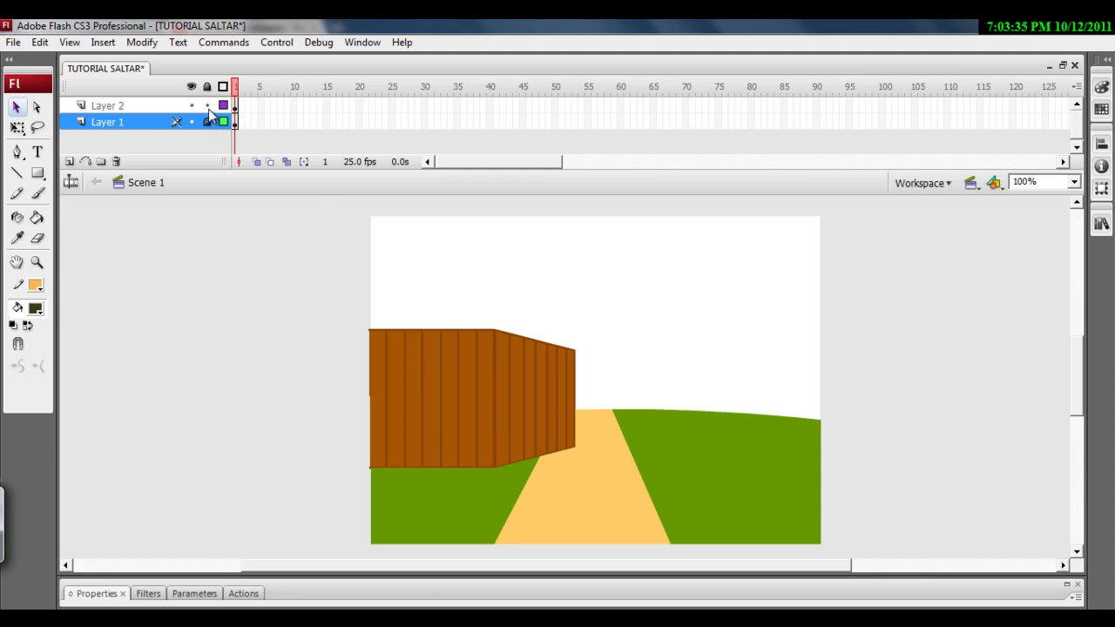
click(342, 306)
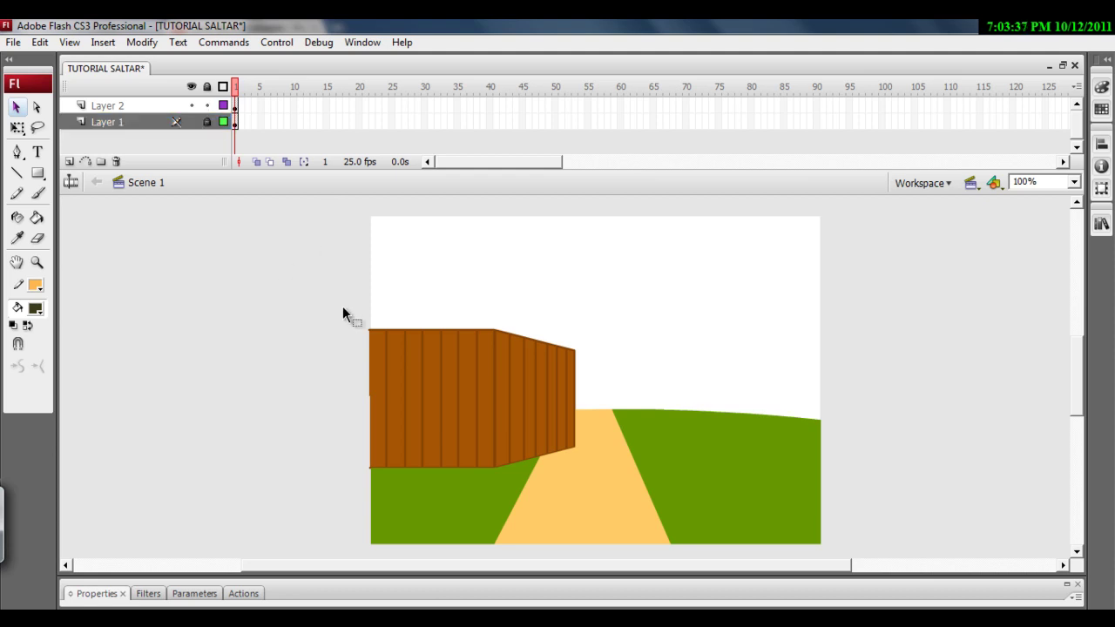
click(185, 106)
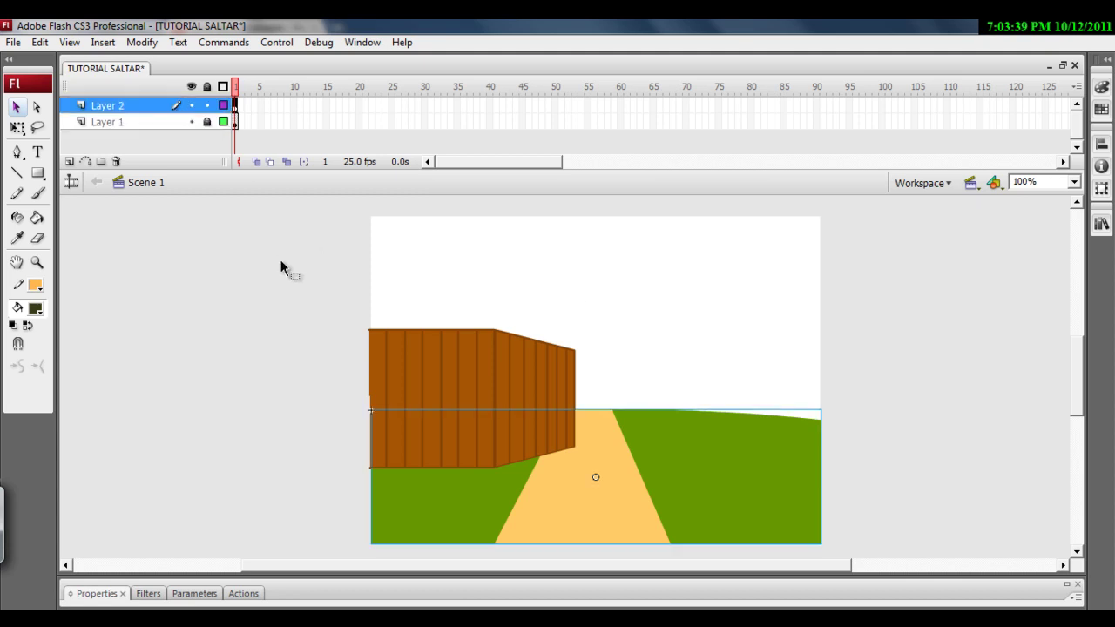
key(ctrl+shift+v)
click(274, 432)
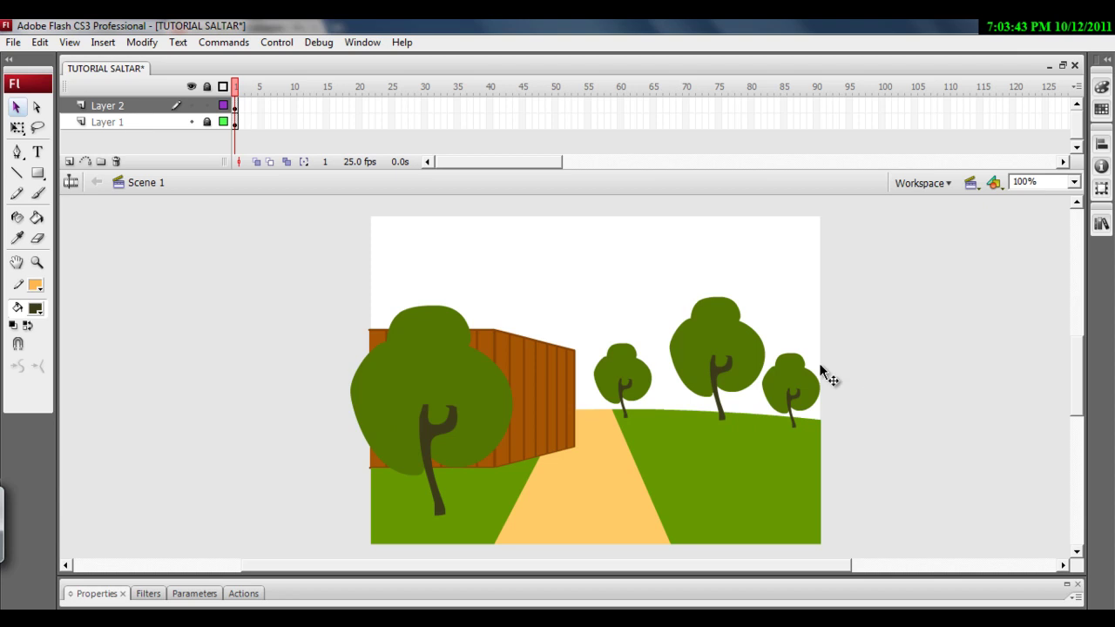
click(206, 105)
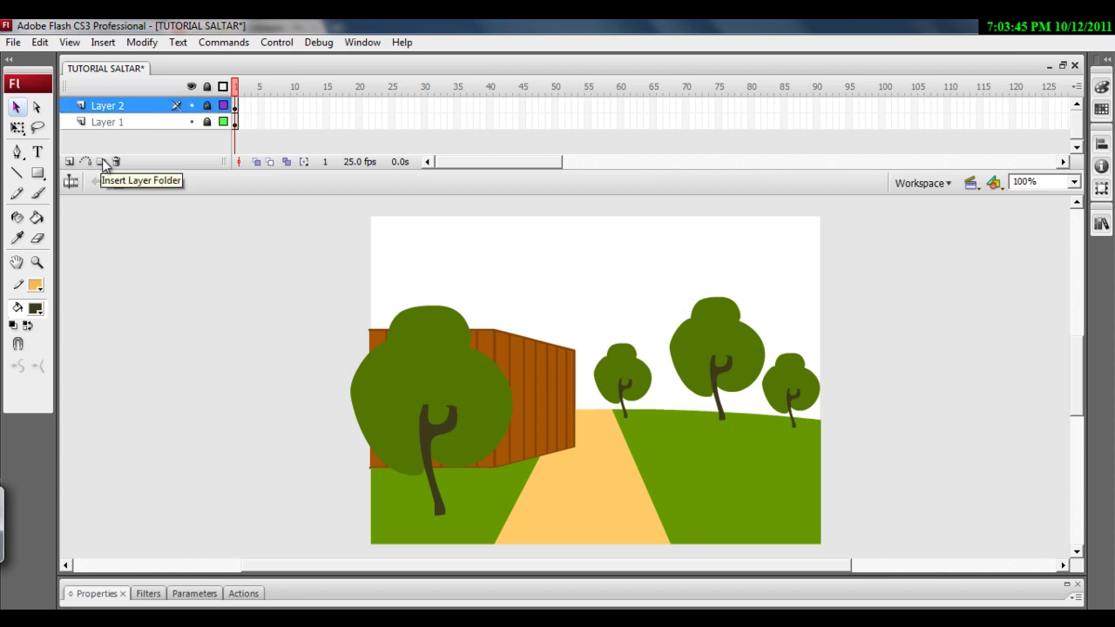
Step: Place the CIELO sky on a bottom Layer 3, align it behind the scene, and test the movie
click(70, 162)
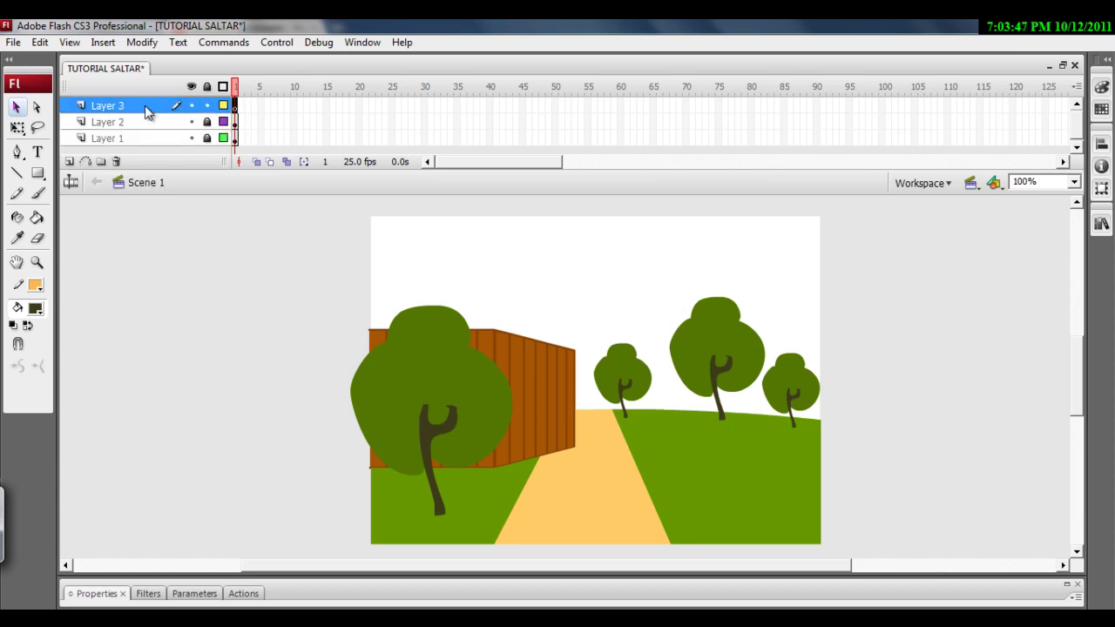
drag(107, 105, 107, 145)
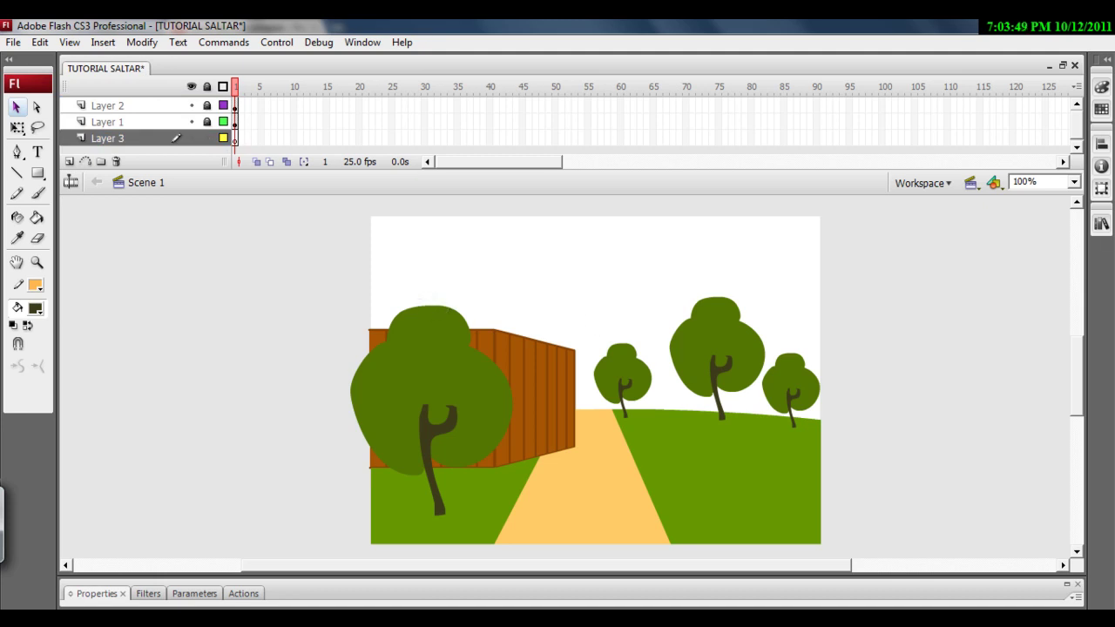
click(1100, 224)
mouse_move(954, 412)
mouse_down()
mouse_move(617, 332)
mouse_move(623, 339)
mouse_up()
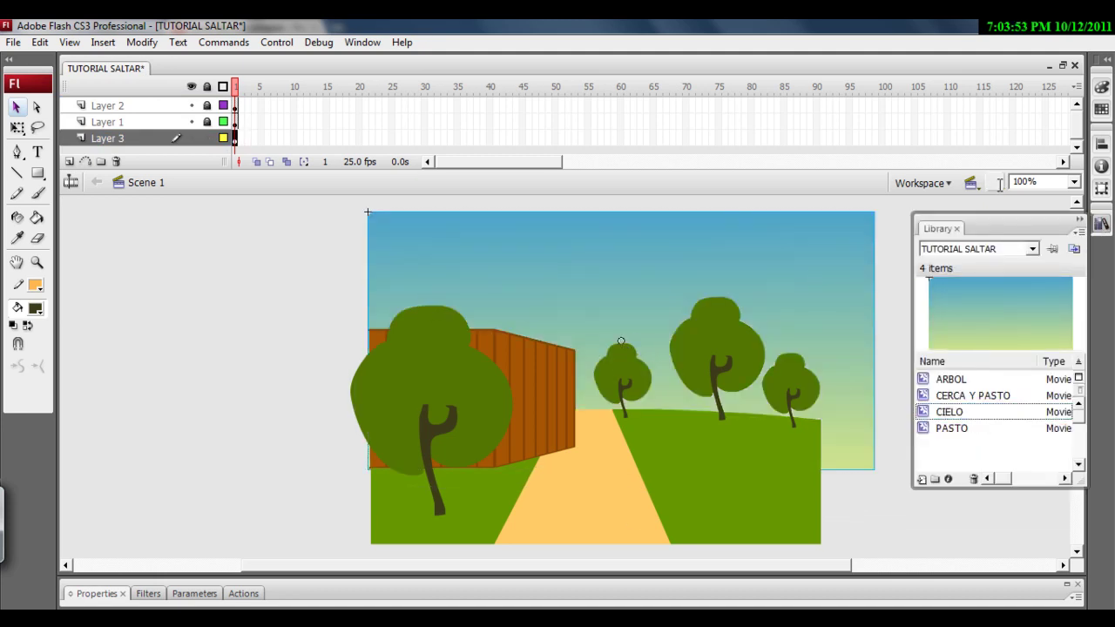
click(1084, 226)
drag(751, 282, 734, 307)
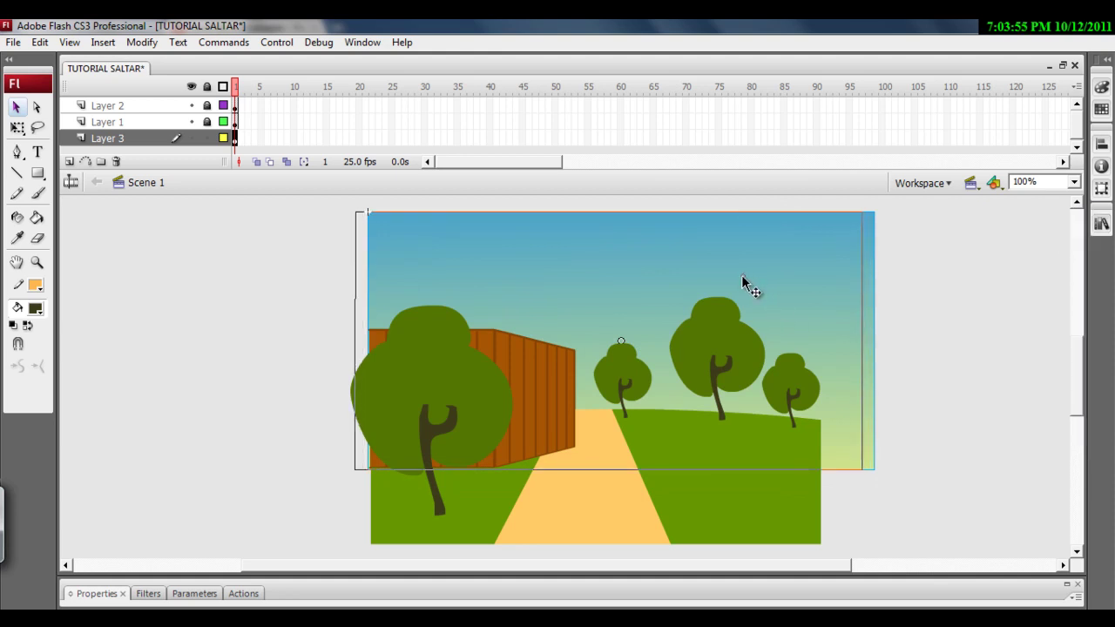
drag(638, 274, 625, 258)
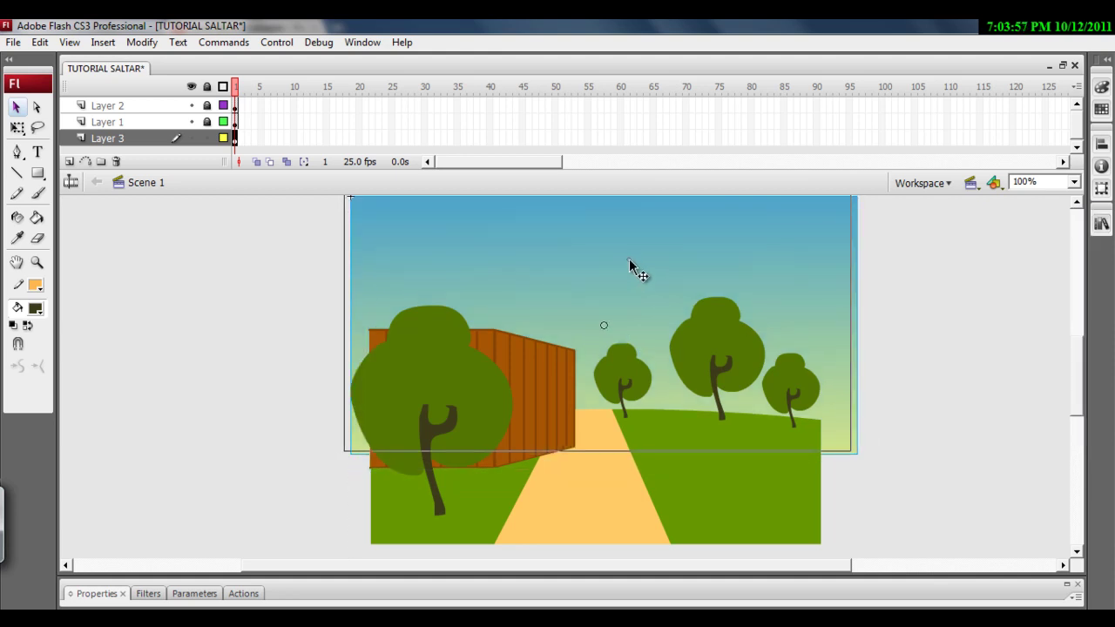
key(ctrl+Return)
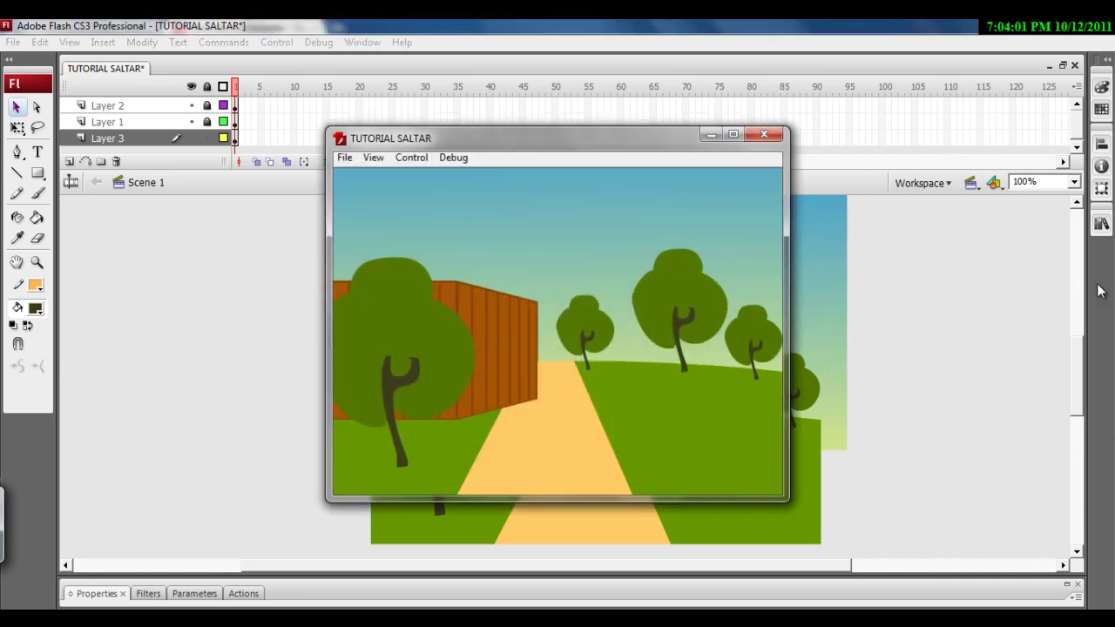
click(763, 134)
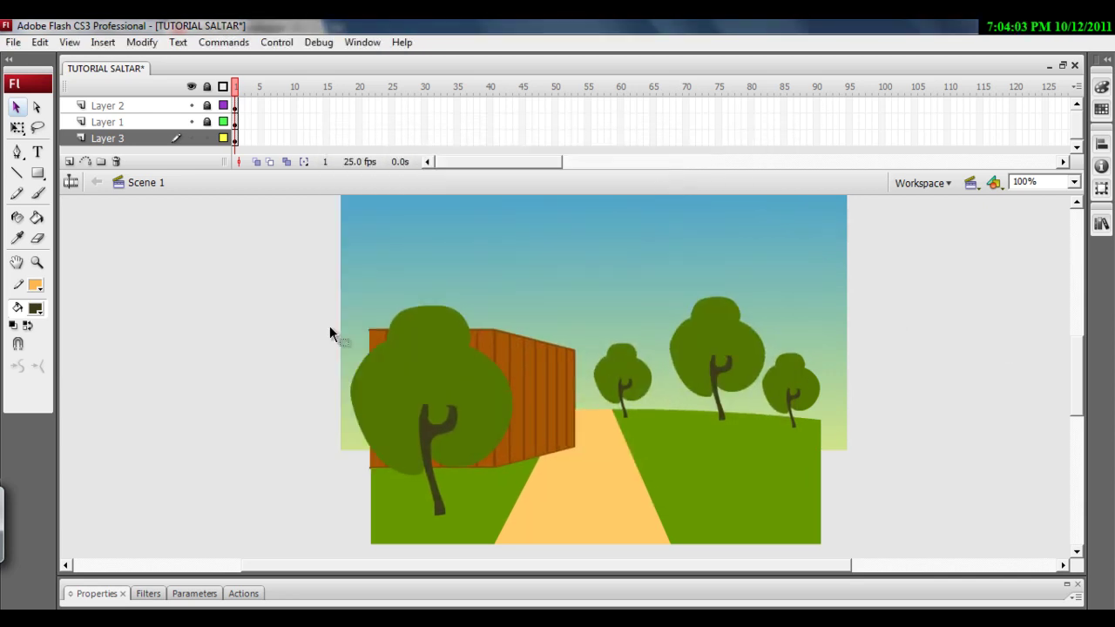
Step: Lock the sky Layer 3 and insert a new Layer 4 directly above it
click(207, 138)
click(159, 128)
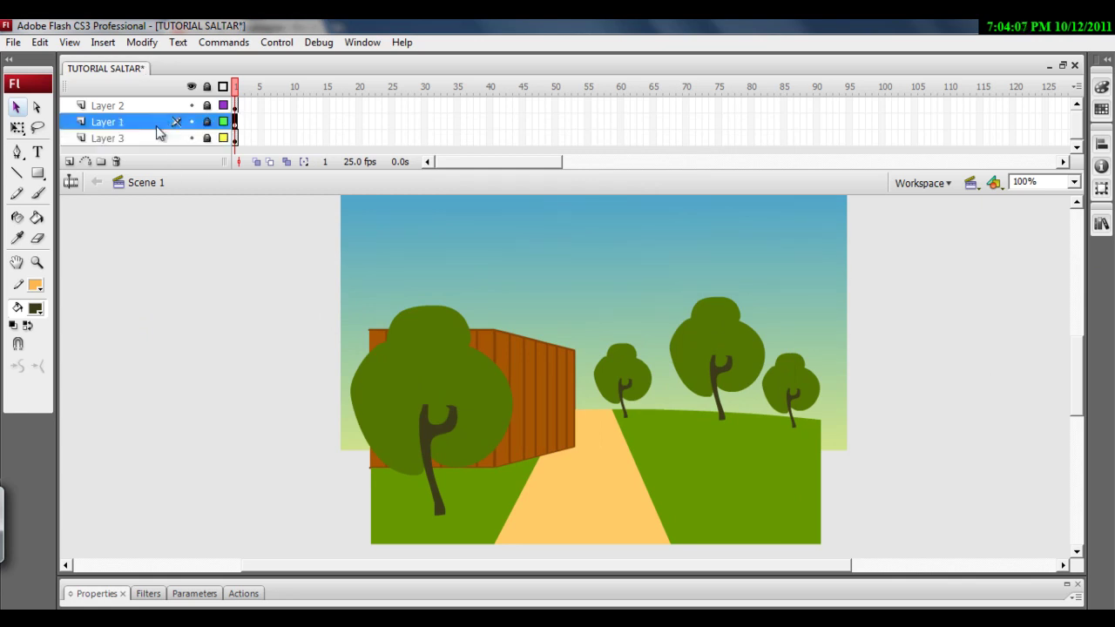
click(115, 139)
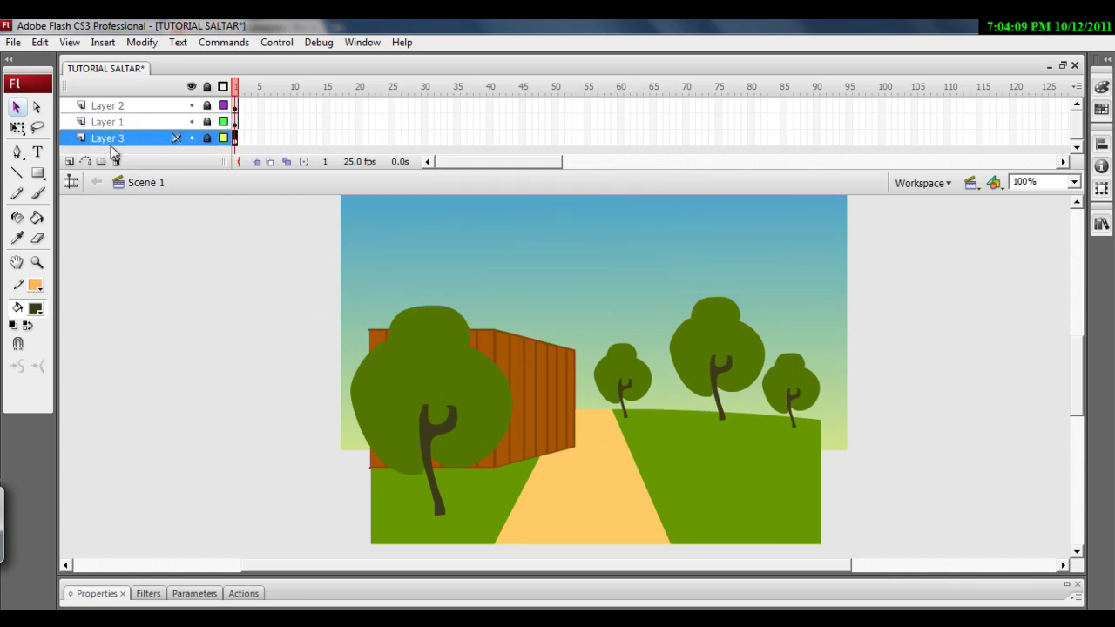
click(70, 162)
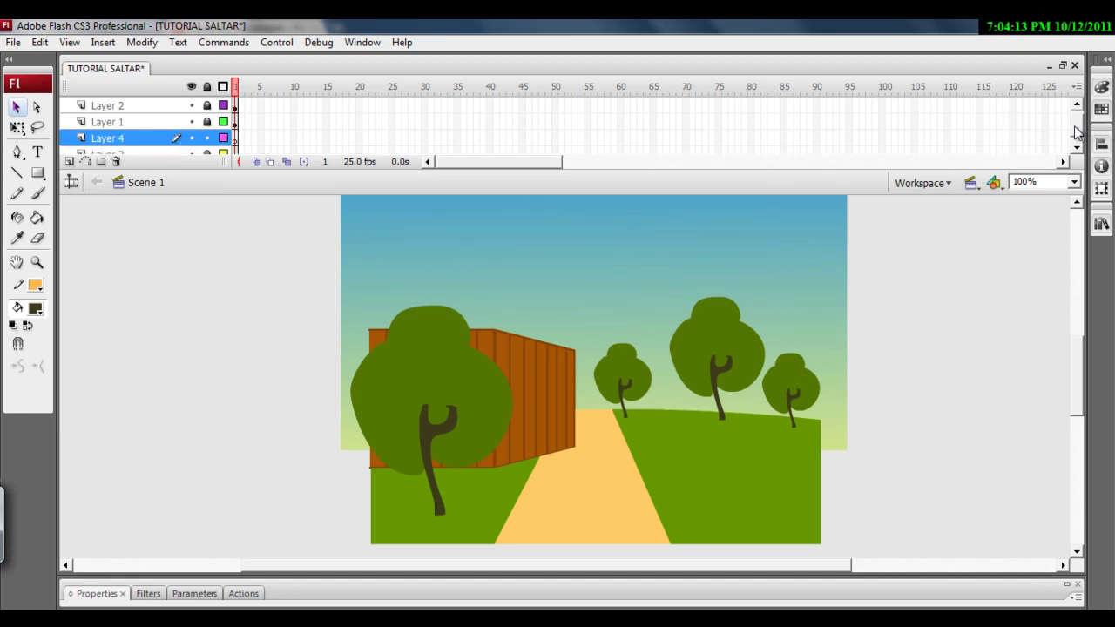
drag(1076, 131, 1077, 137)
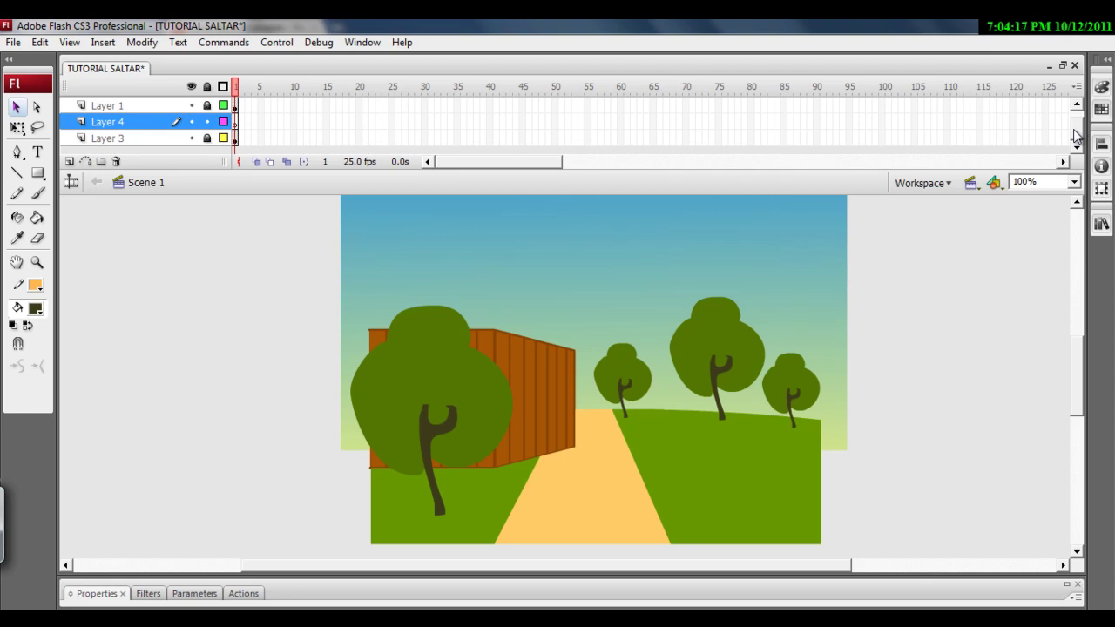
Step: Set the fill colour to black and choose the Brush with a small size and tip shape
click(36, 308)
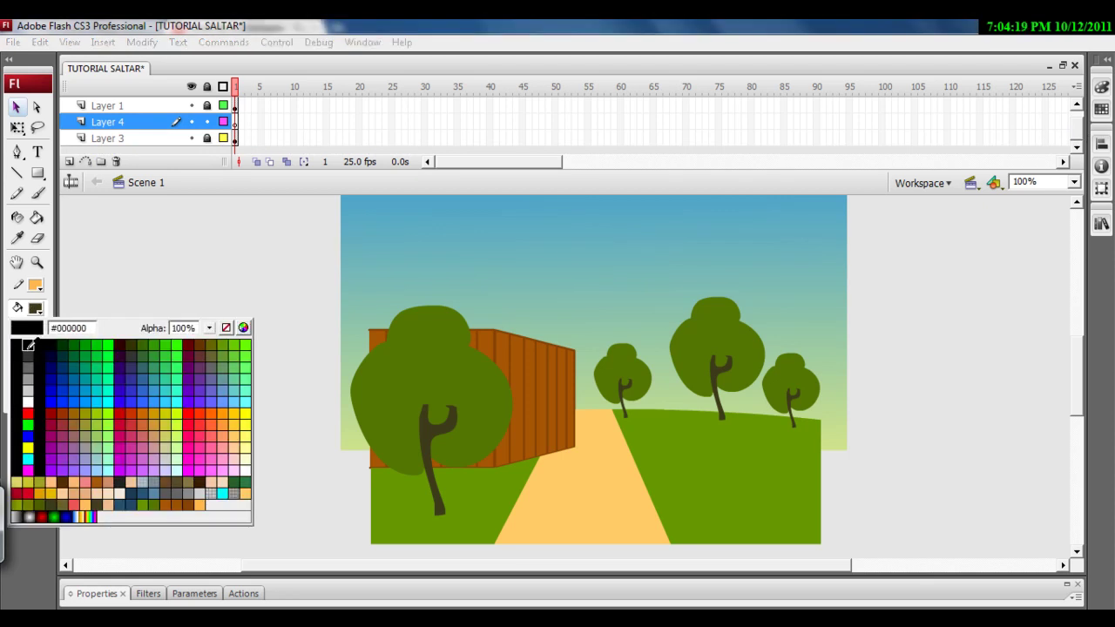
click(12, 341)
click(37, 193)
click(19, 380)
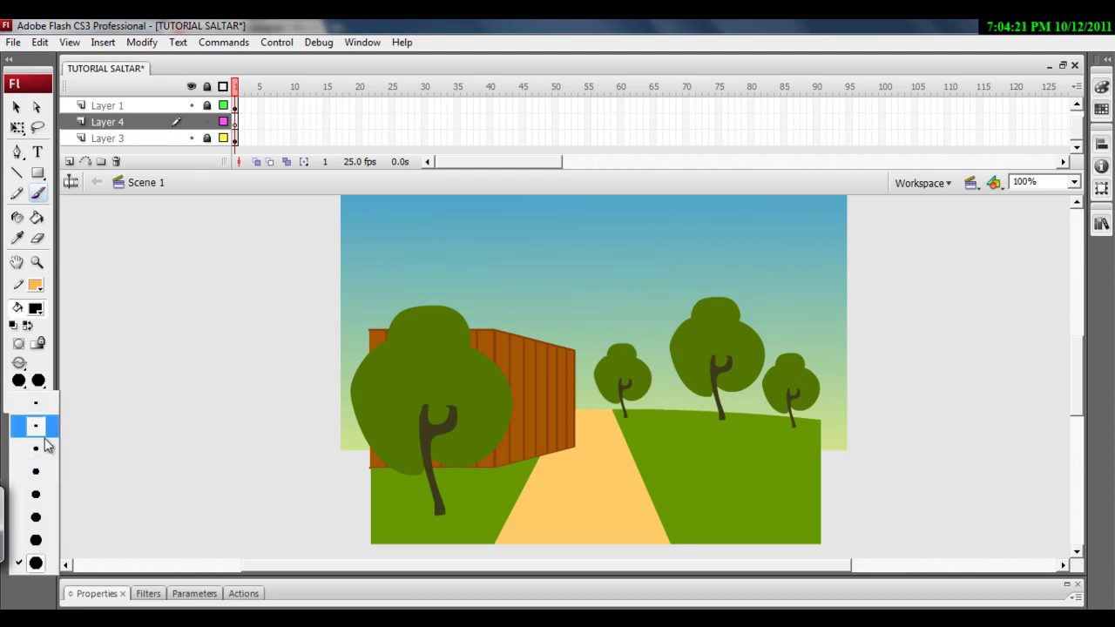
click(25, 429)
click(24, 398)
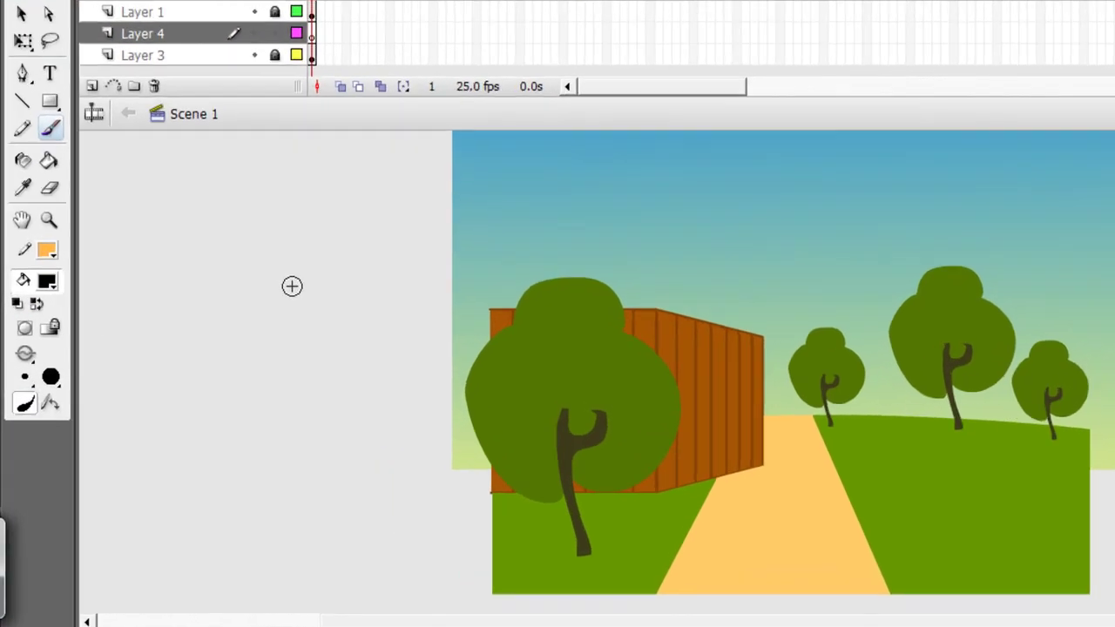
drag(214, 305, 218, 332)
drag(383, 289, 376, 247)
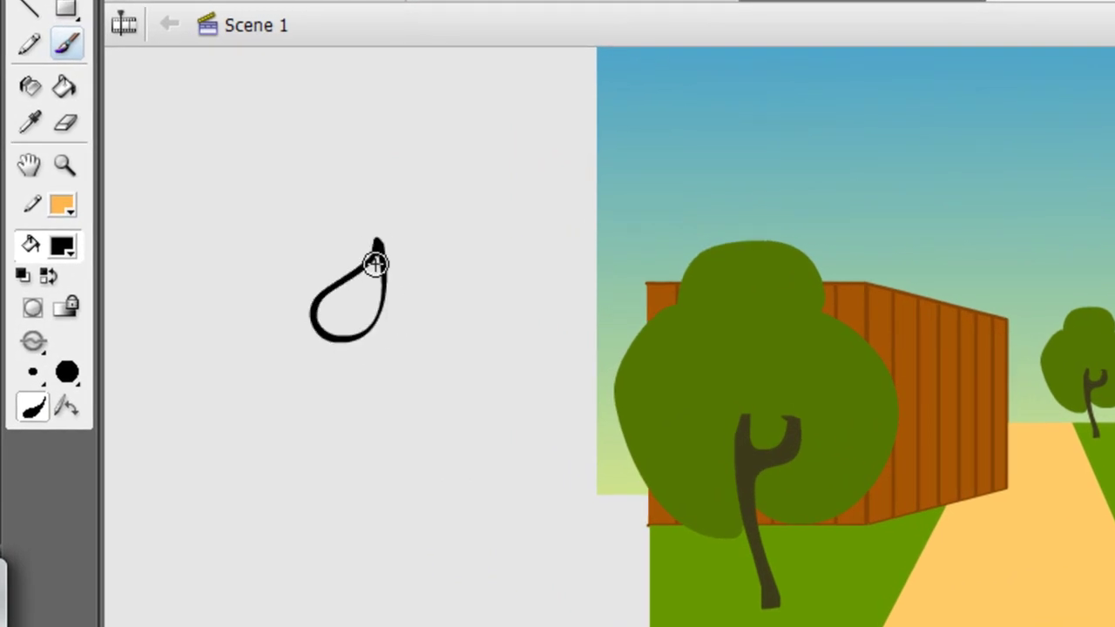
click(64, 87)
click(334, 305)
click(66, 44)
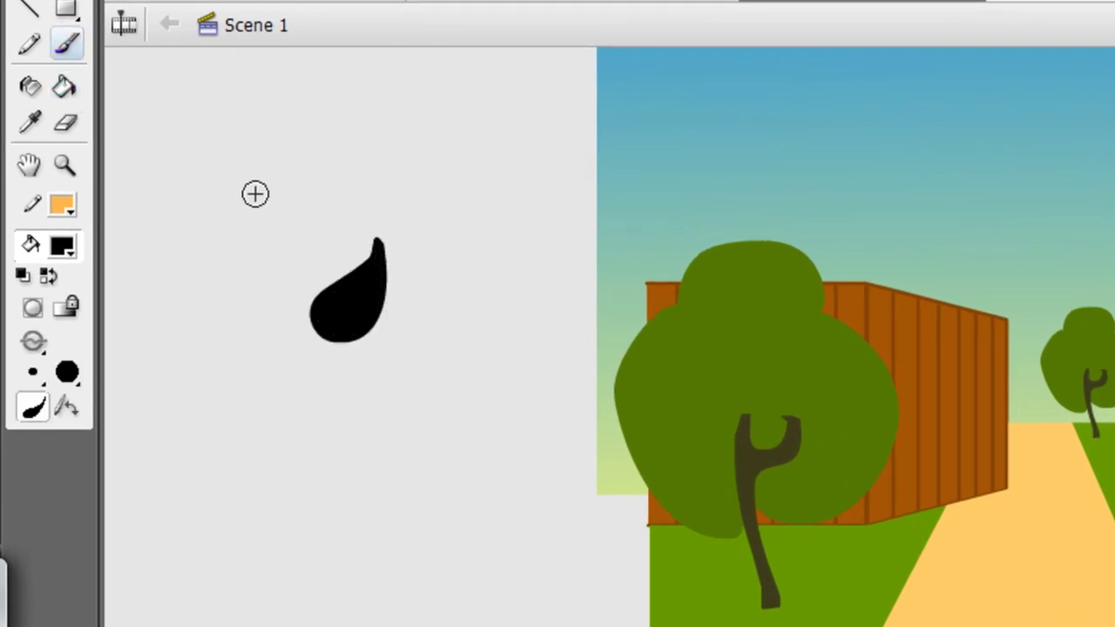
drag(188, 139, 336, 162)
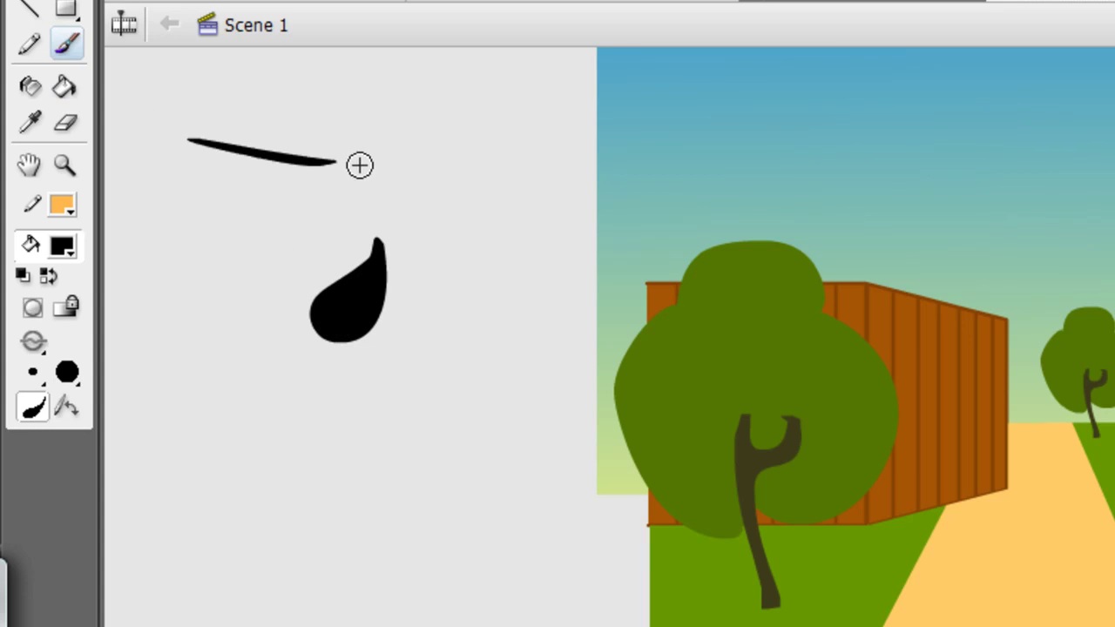
key(ctrl+z)
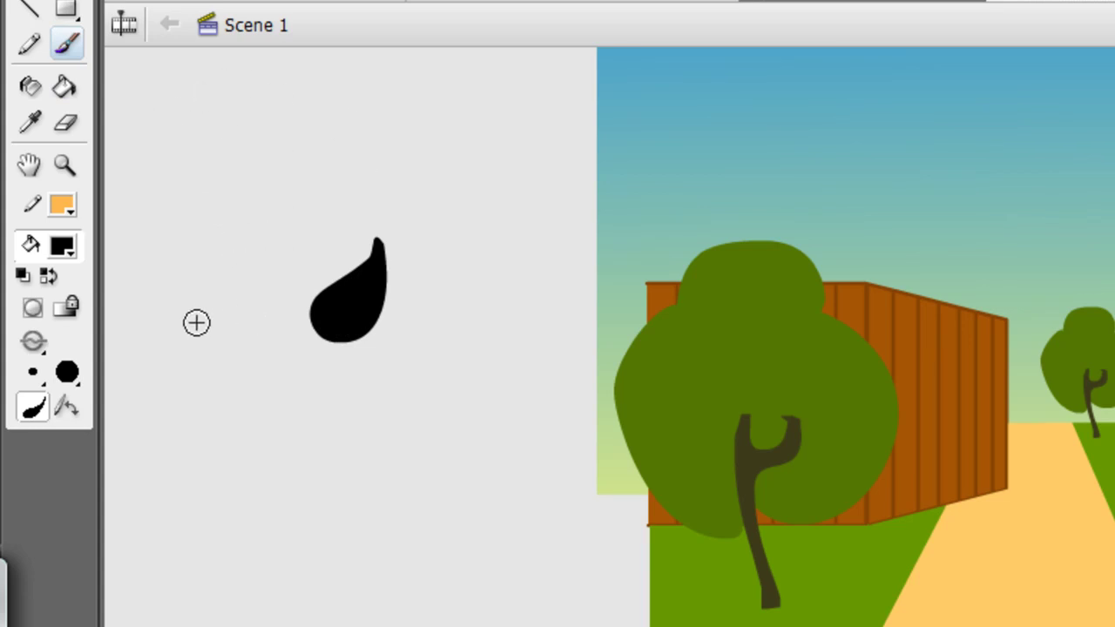
mouse_move(183, 357)
mouse_down()
mouse_move(233, 442)
mouse_move(250, 446)
mouse_up()
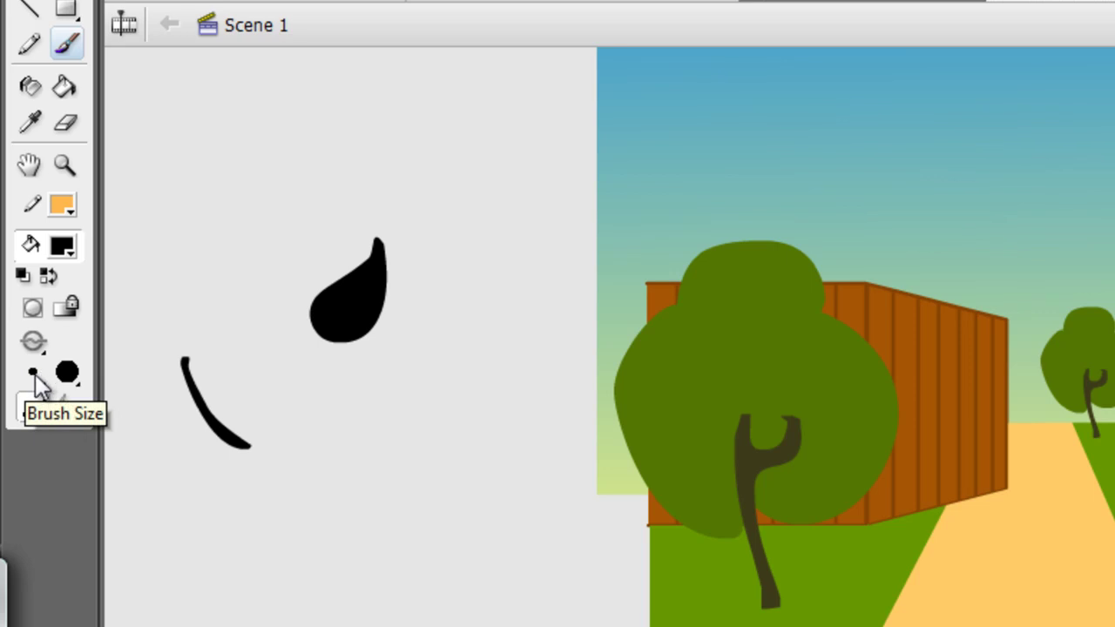
key(ctrl+z)
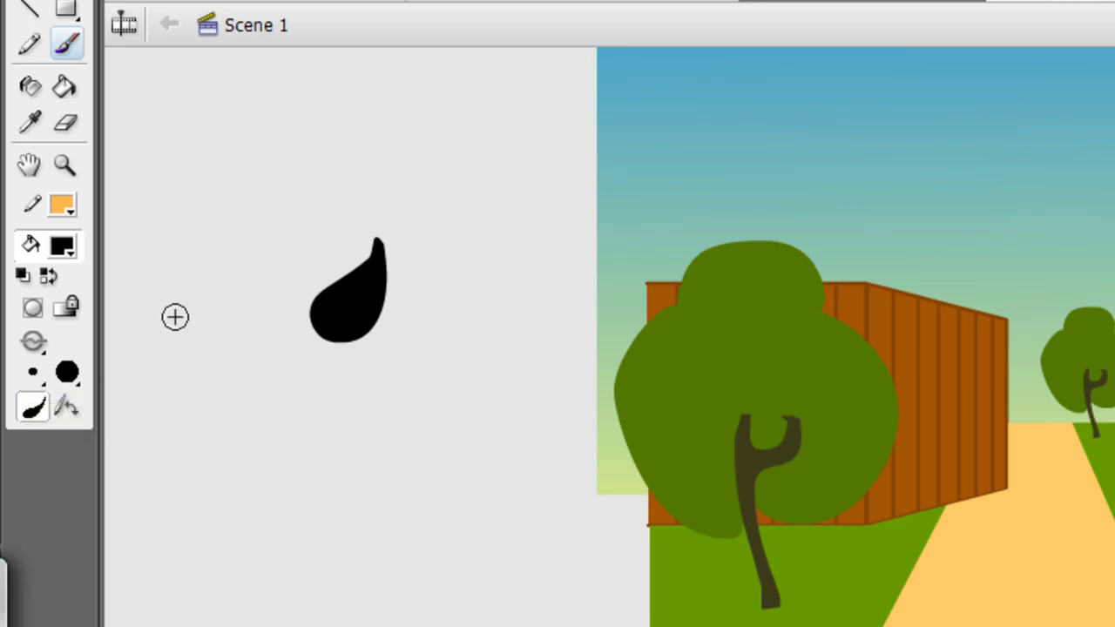
click(35, 372)
click(62, 612)
drag(166, 357, 242, 550)
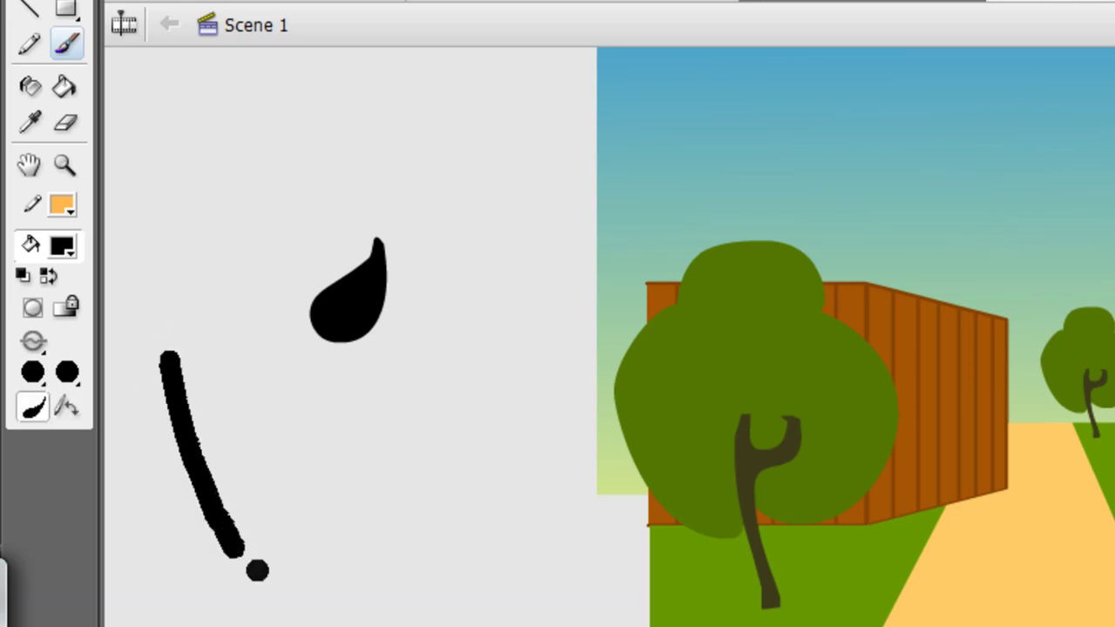
click(242, 341)
click(262, 366)
mouse_move(240, 339)
mouse_down()
mouse_move(393, 440)
mouse_move(461, 399)
mouse_up()
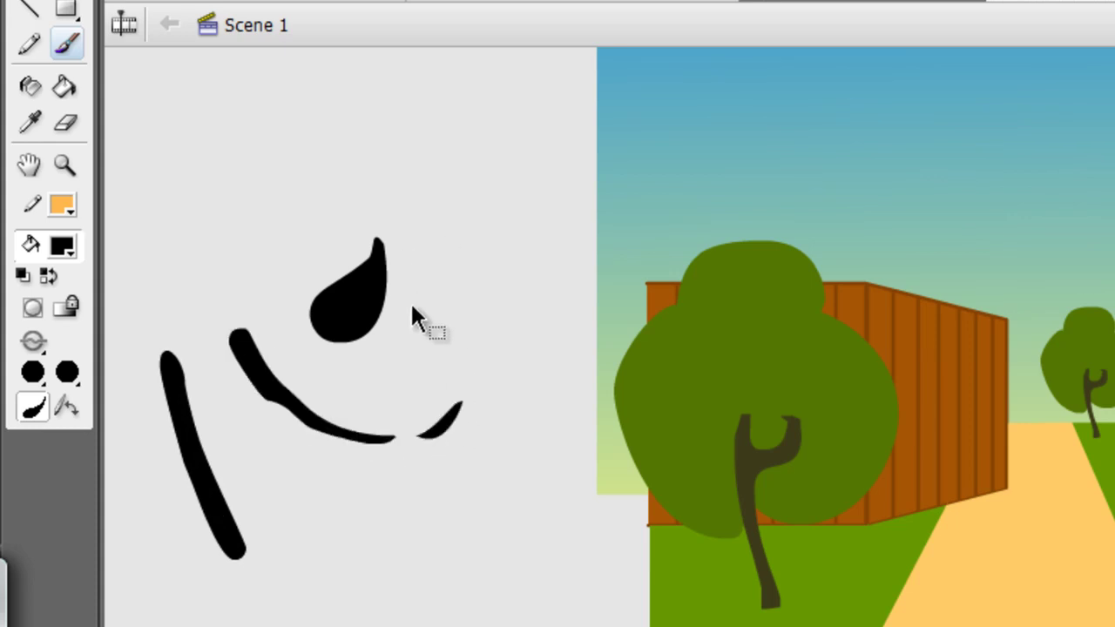
key(ctrl+z)
key(ctrl+z)
key(ctrl+z)
key(ctrl+z)
key(ctrl+z)
key(ctrl+z)
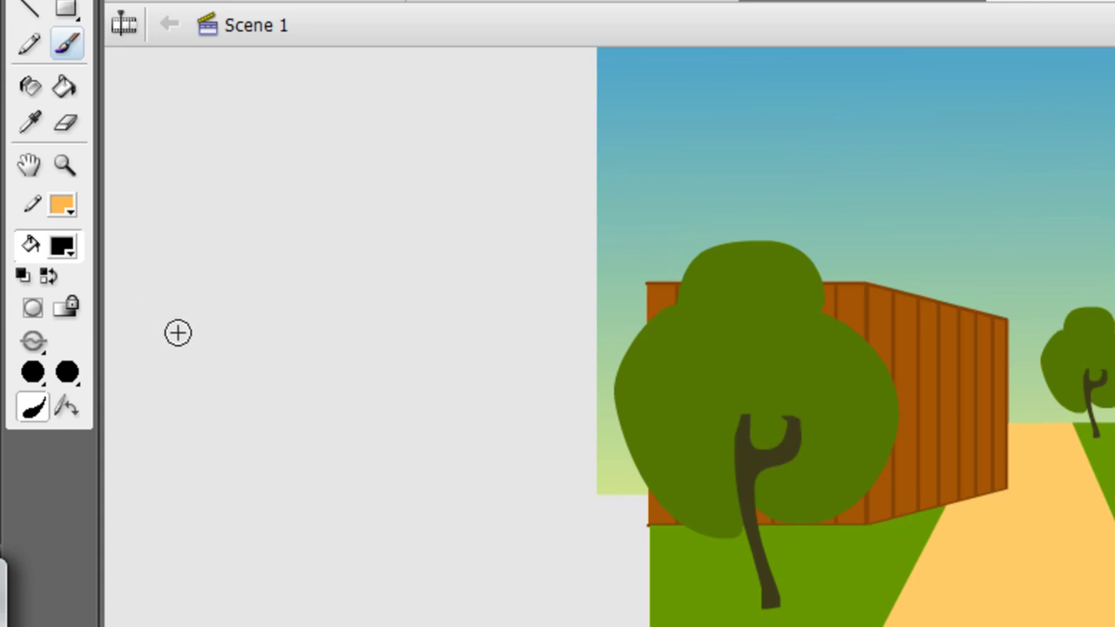
click(45, 374)
click(73, 495)
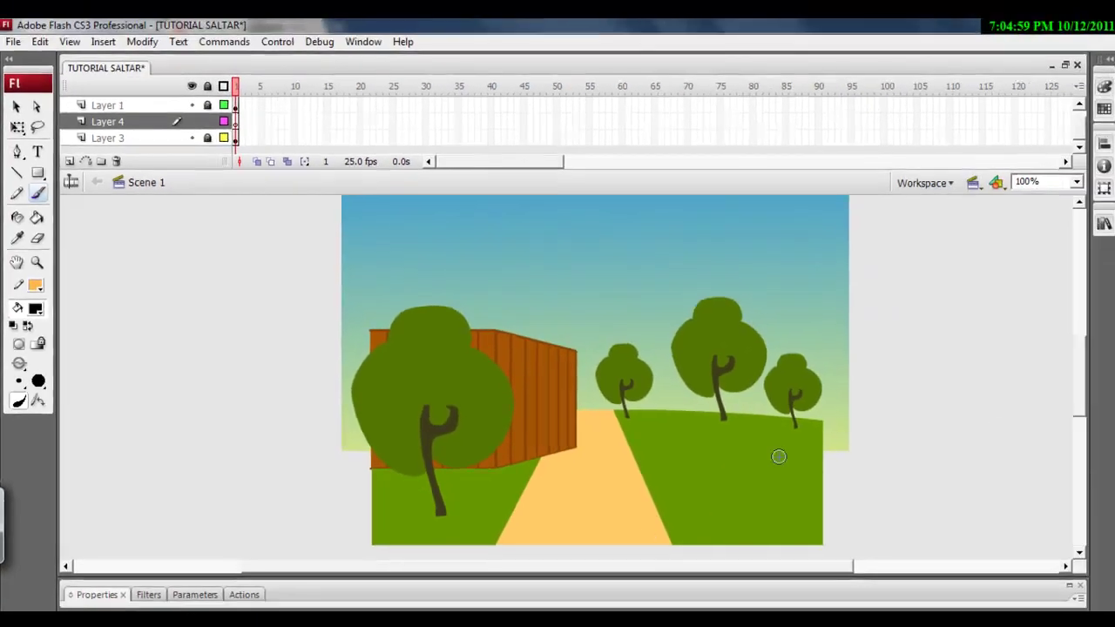
Step: Brush two black curls above the crate in frame 1, add keyframes, and go to frame 2
drag(463, 344, 477, 322)
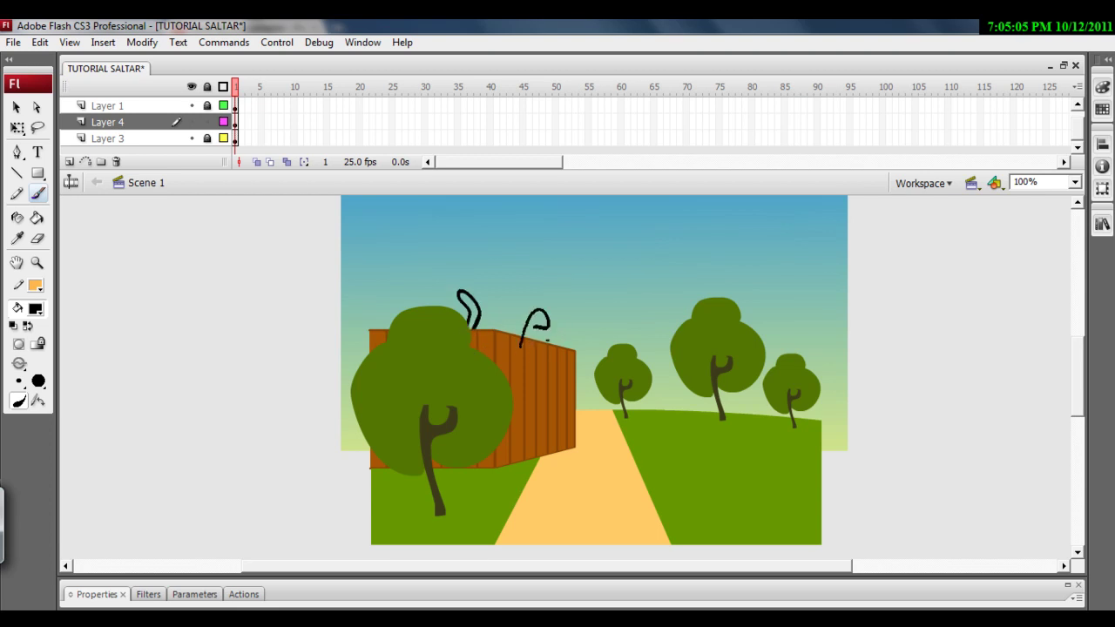
drag(532, 360, 523, 356)
key(F6)
key(F6)
key(ctrl+z)
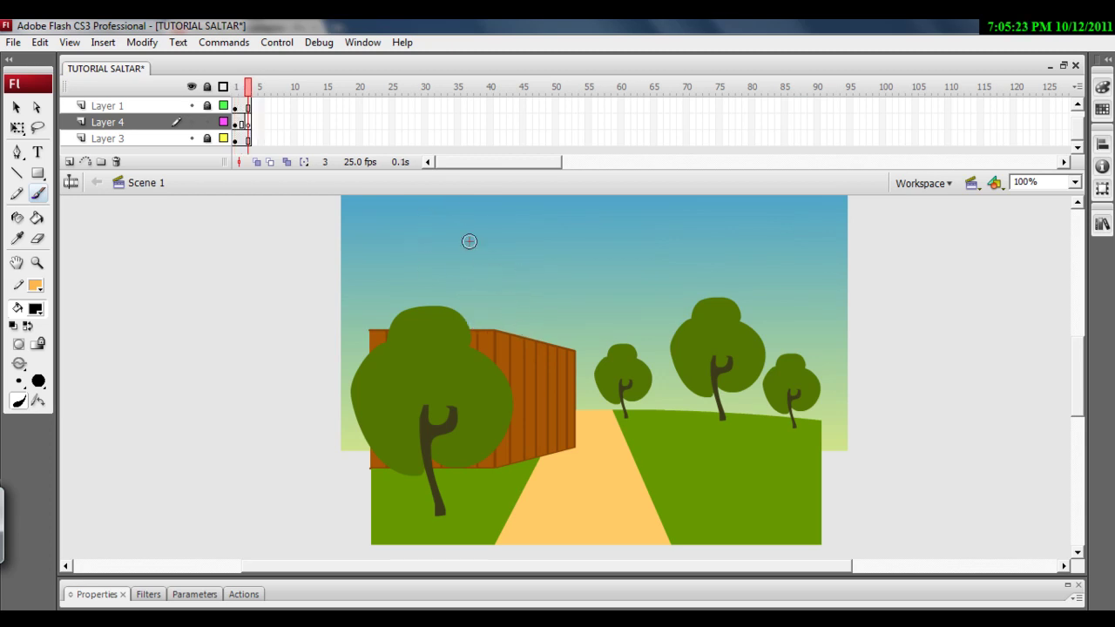
click(242, 122)
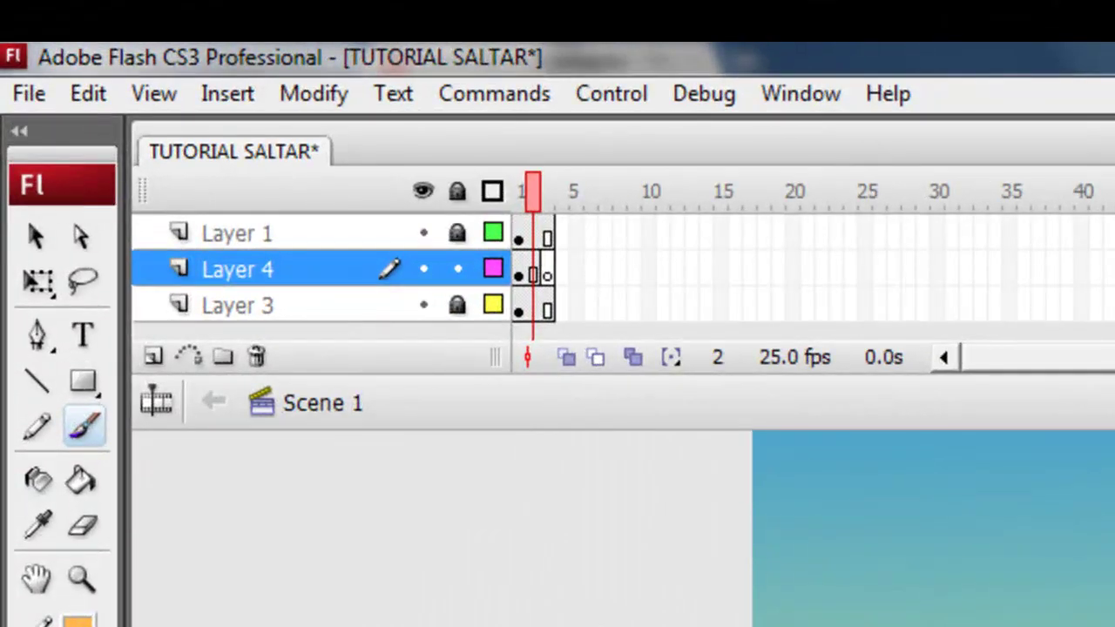
Step: Step to frame 3 and verify the Document Properties frame rate is 25 fps
click(514, 200)
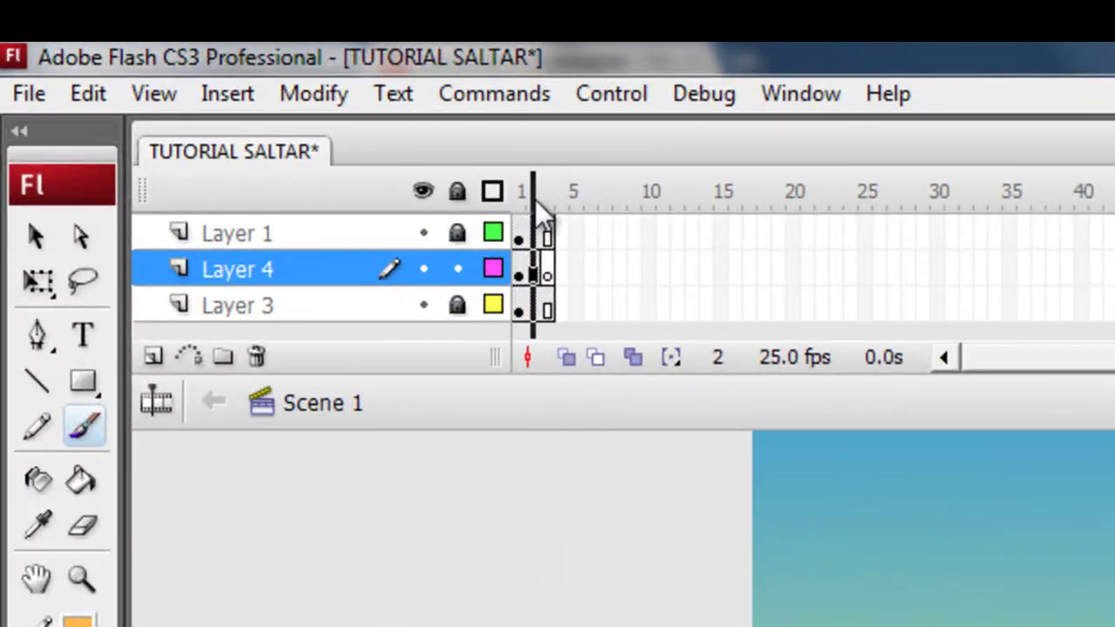
click(547, 196)
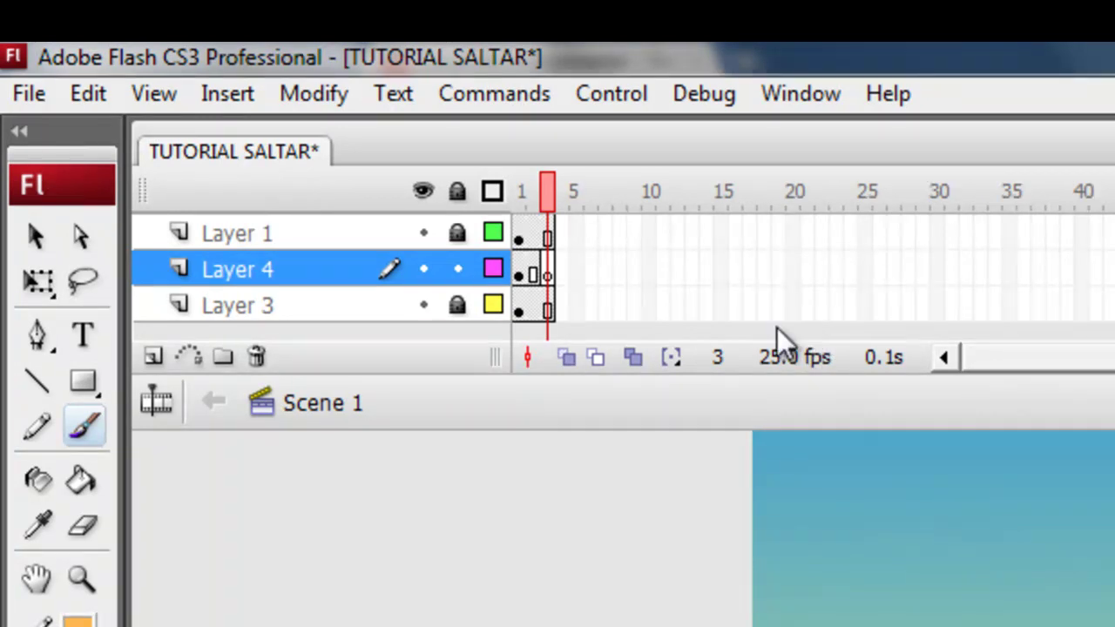
double_click(781, 363)
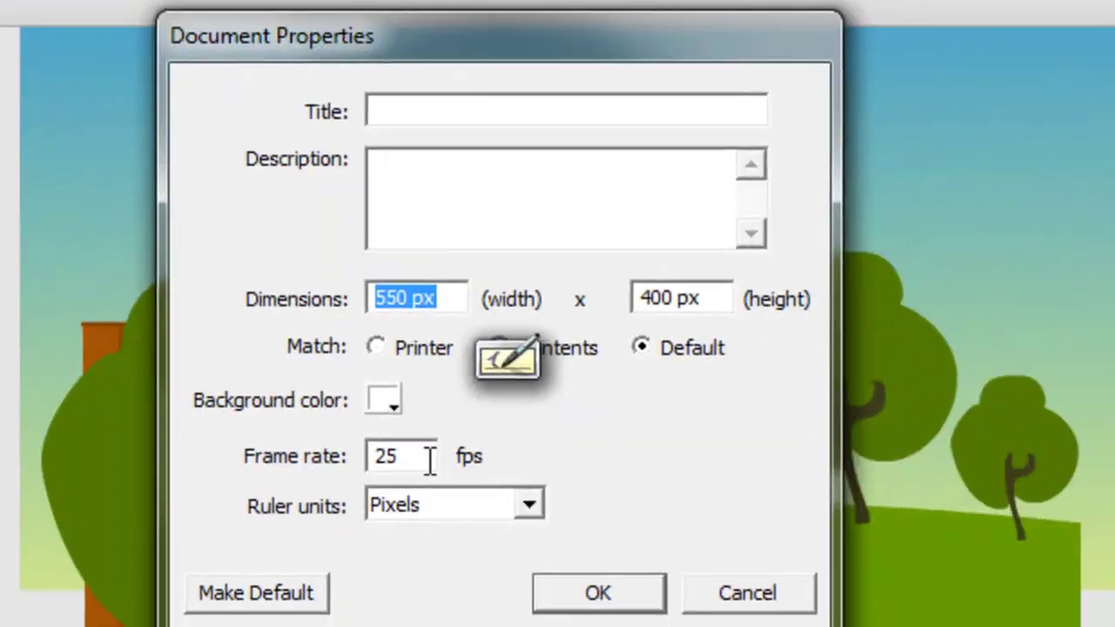
drag(428, 458, 362, 475)
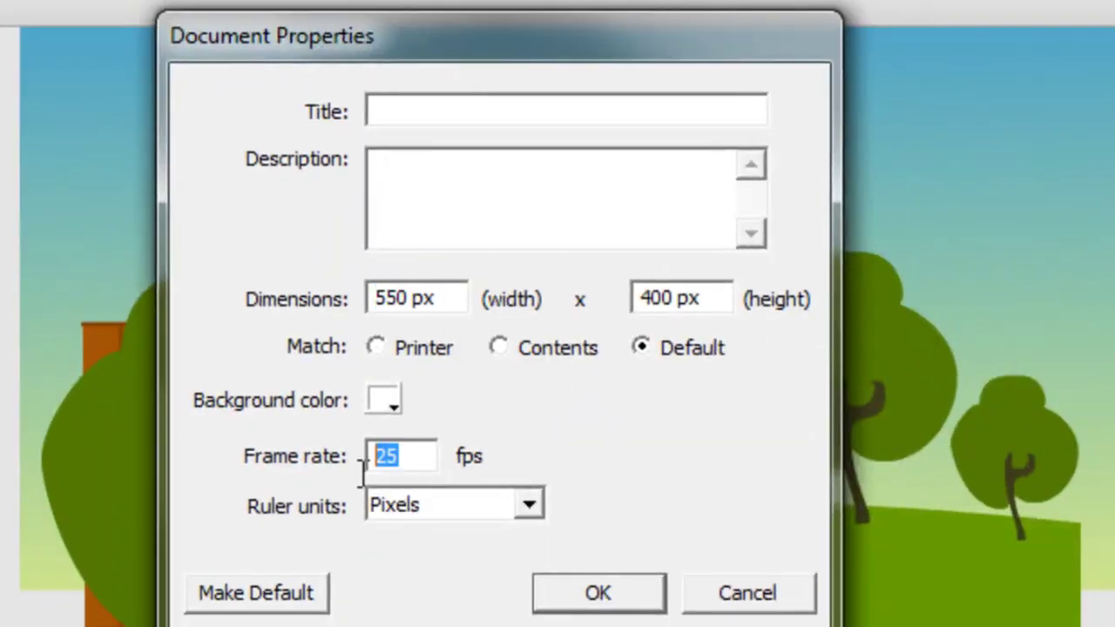
click(750, 599)
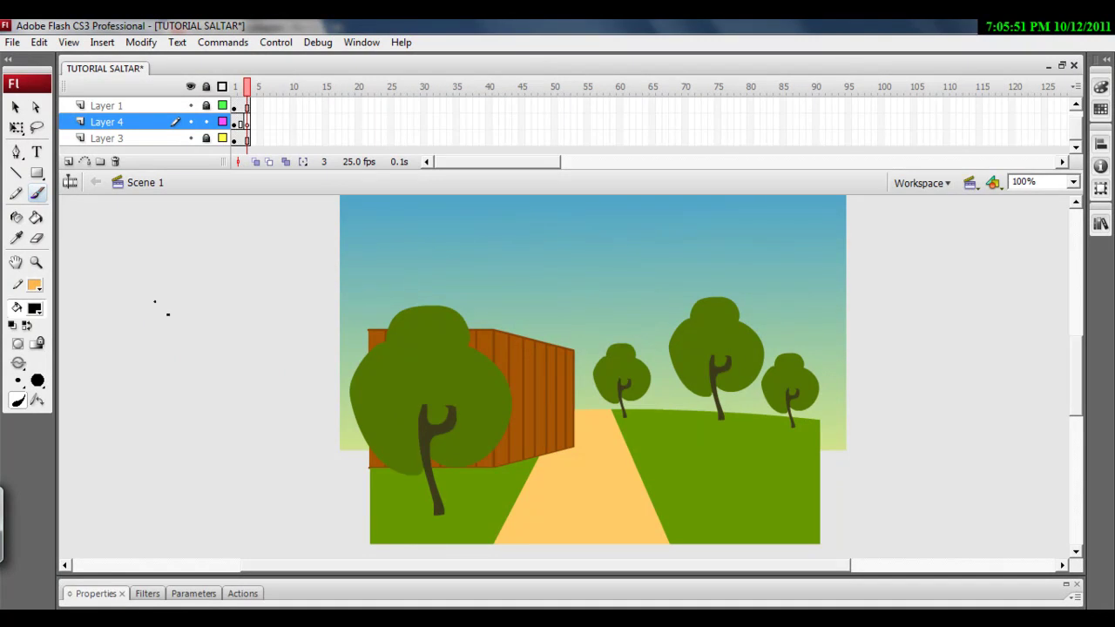
Step: Turn on onion skinning and try brush strokes for the frame 3 pose, undoing the stray ones
drag(177, 302, 167, 311)
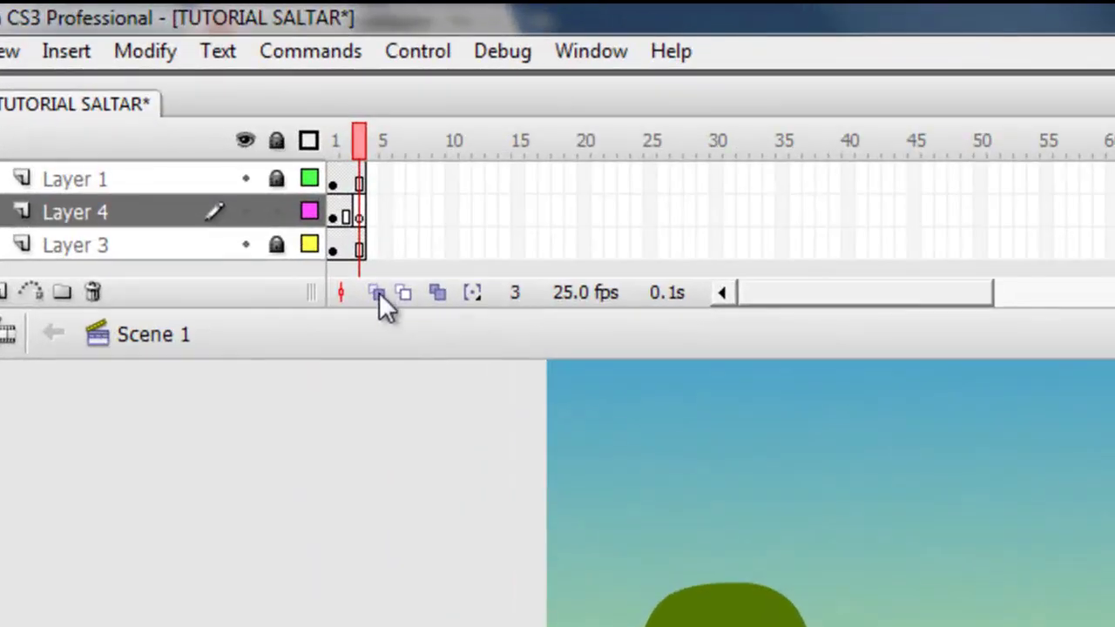
click(378, 293)
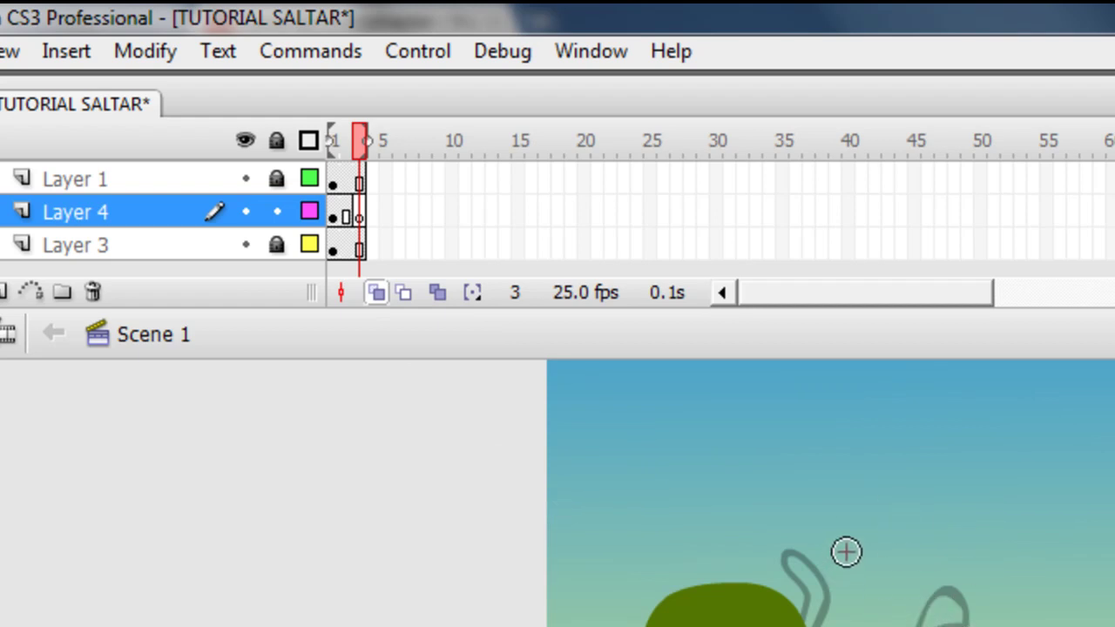
mouse_move(827, 594)
mouse_down()
mouse_move(795, 502)
mouse_move(806, 603)
mouse_up()
drag(893, 539, 927, 594)
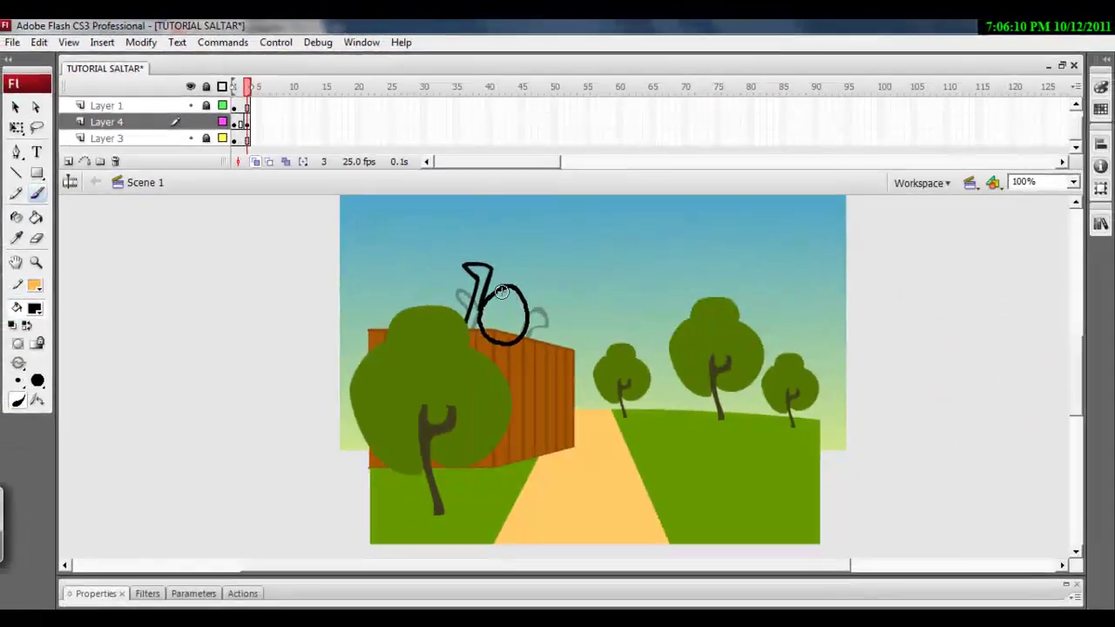
key(ctrl+z)
drag(479, 303, 524, 320)
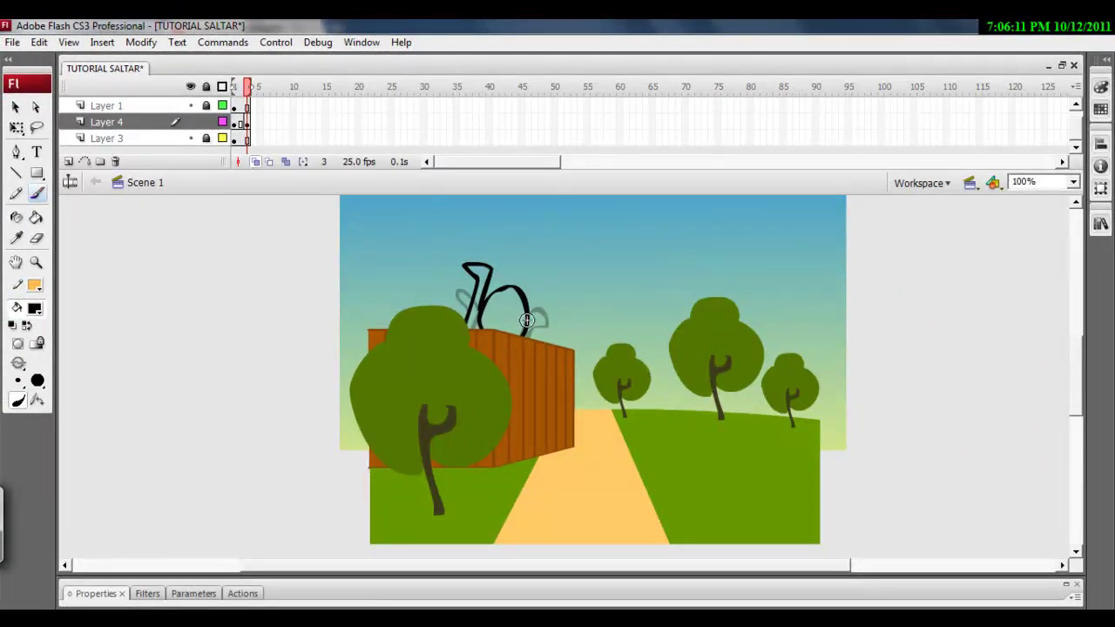
key(ctrl+z)
key(ctrl+z)
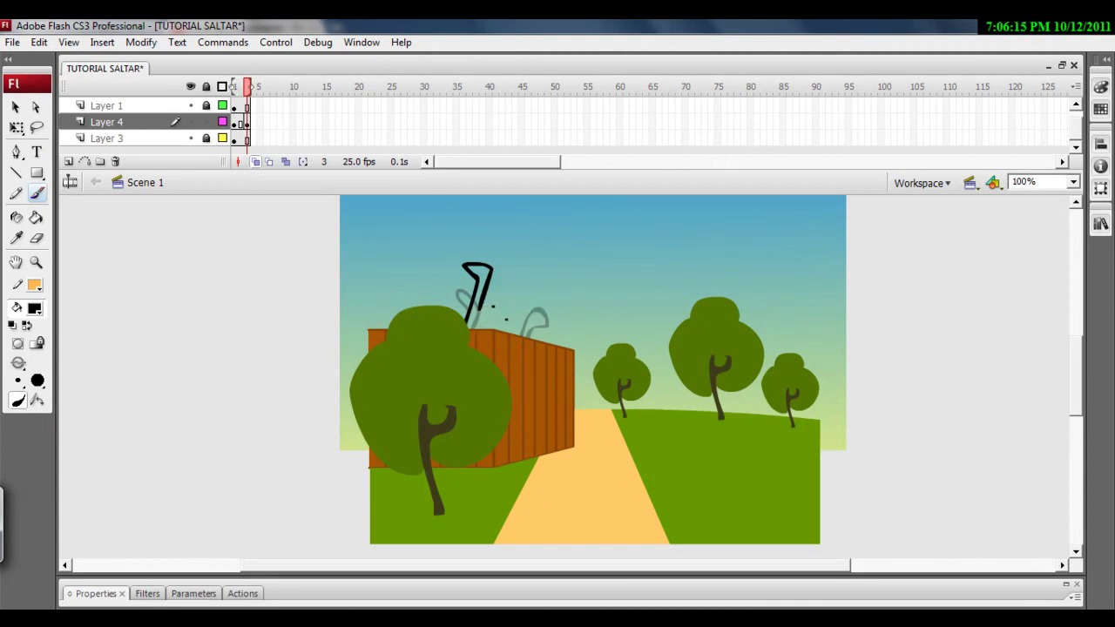
key(ctrl+z)
drag(507, 301, 526, 332)
key(ctrl+z)
key(ctrl+z)
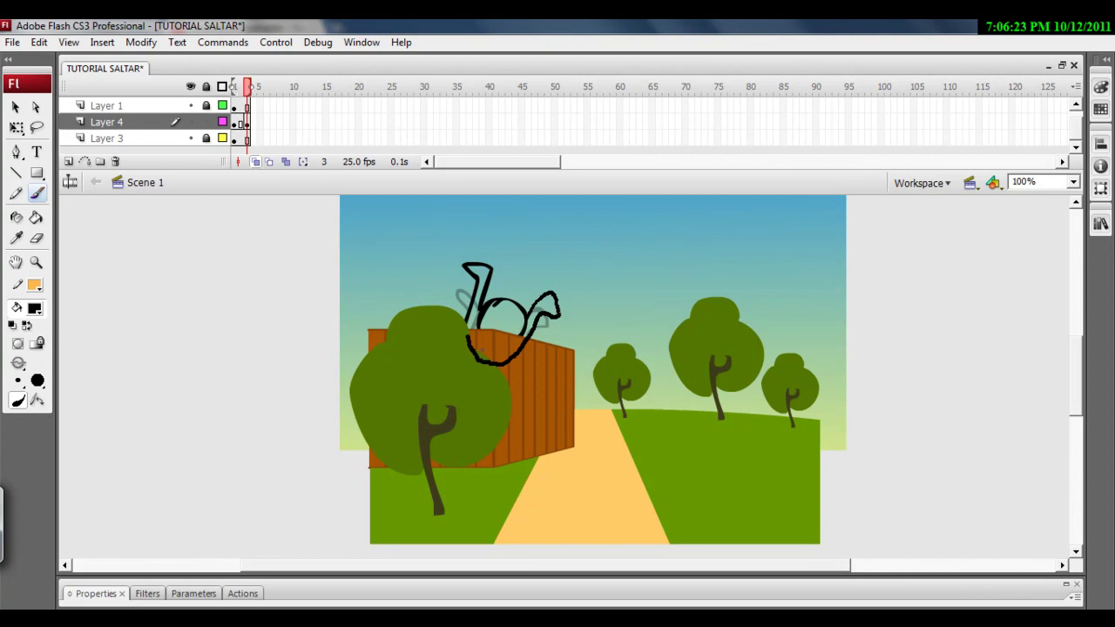
key(ctrl+z)
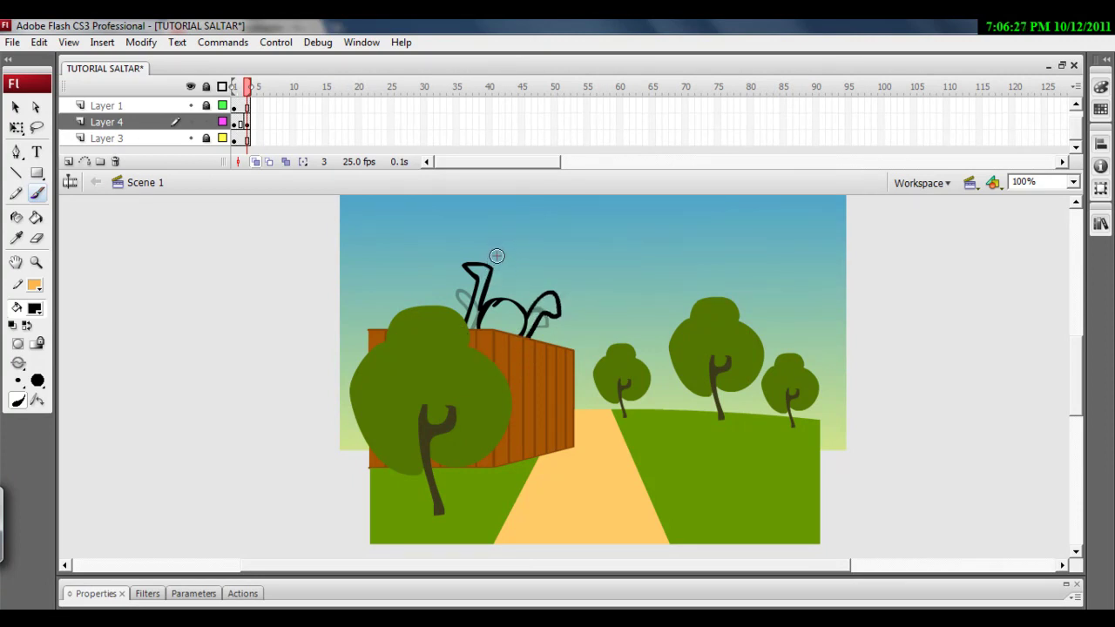
Step: Add a frame 4 keyframe copying the drawing and a blank keyframe at frame 5
key(F6)
key(F5)
key(F7)
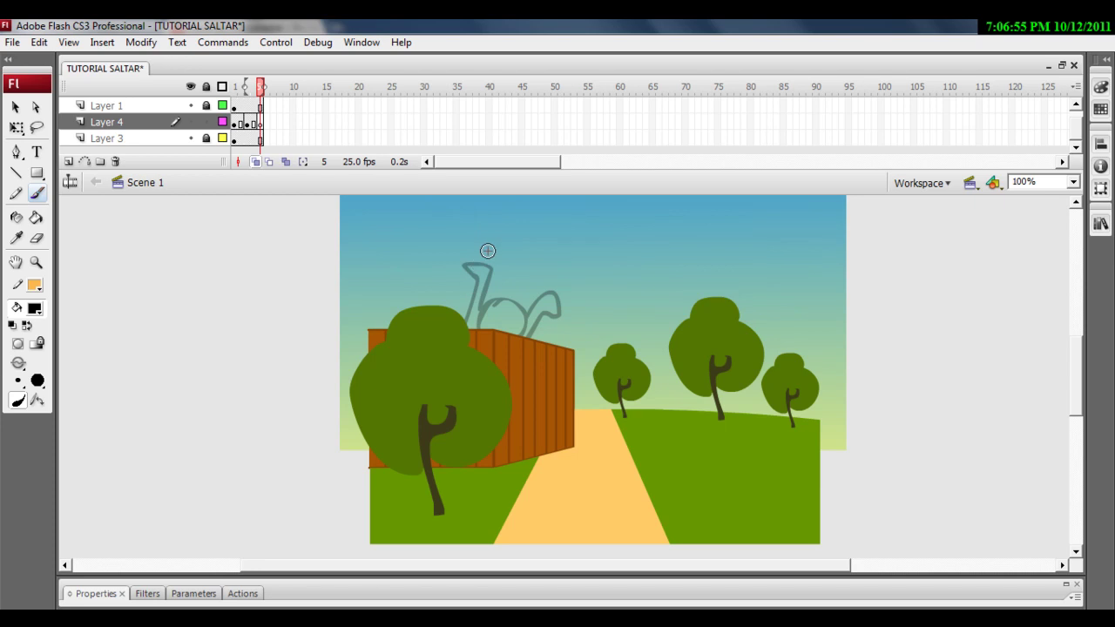
Step: Brush three tall loops rising out of the box in frame 5
drag(479, 285, 456, 310)
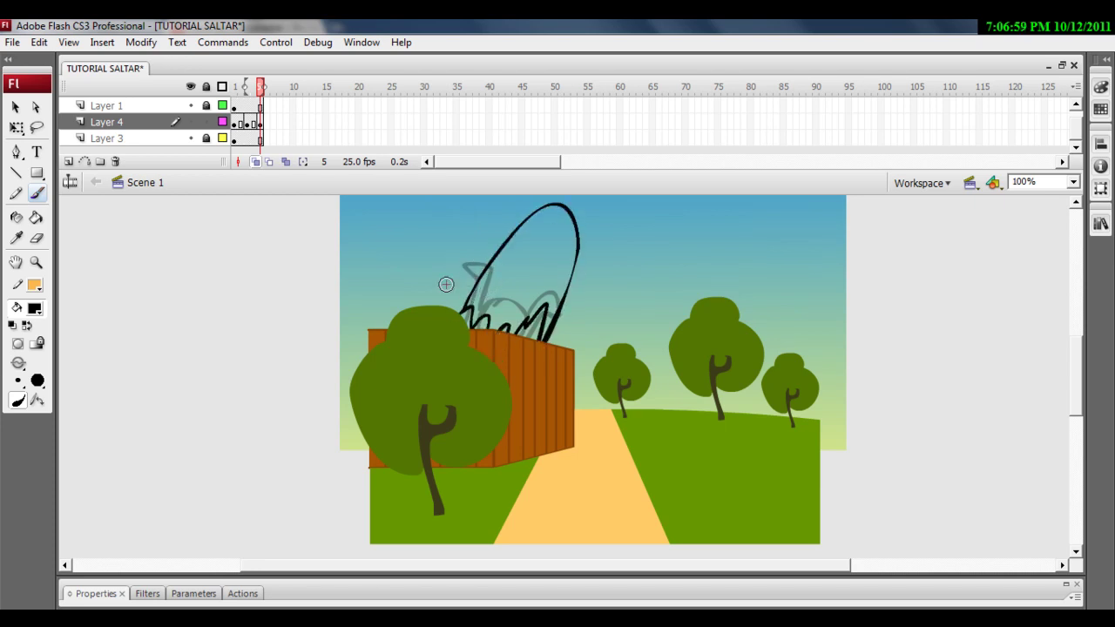
key(ctrl+z)
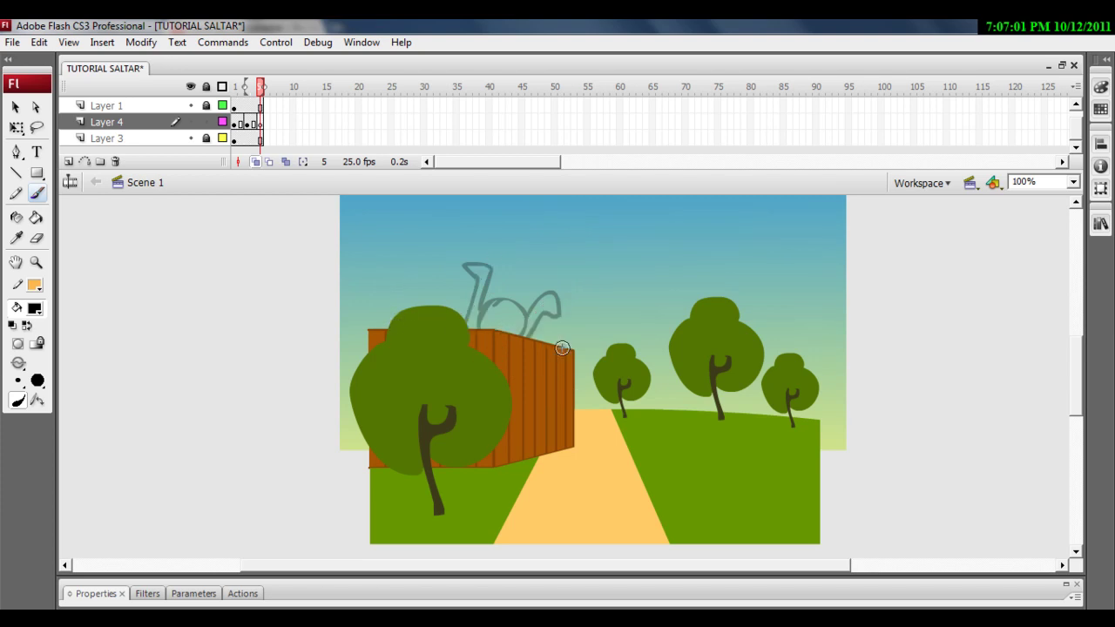
mouse_move(507, 280)
mouse_down()
mouse_move(478, 320)
mouse_move(533, 257)
mouse_move(552, 283)
mouse_move(520, 386)
mouse_up()
drag(516, 321, 498, 341)
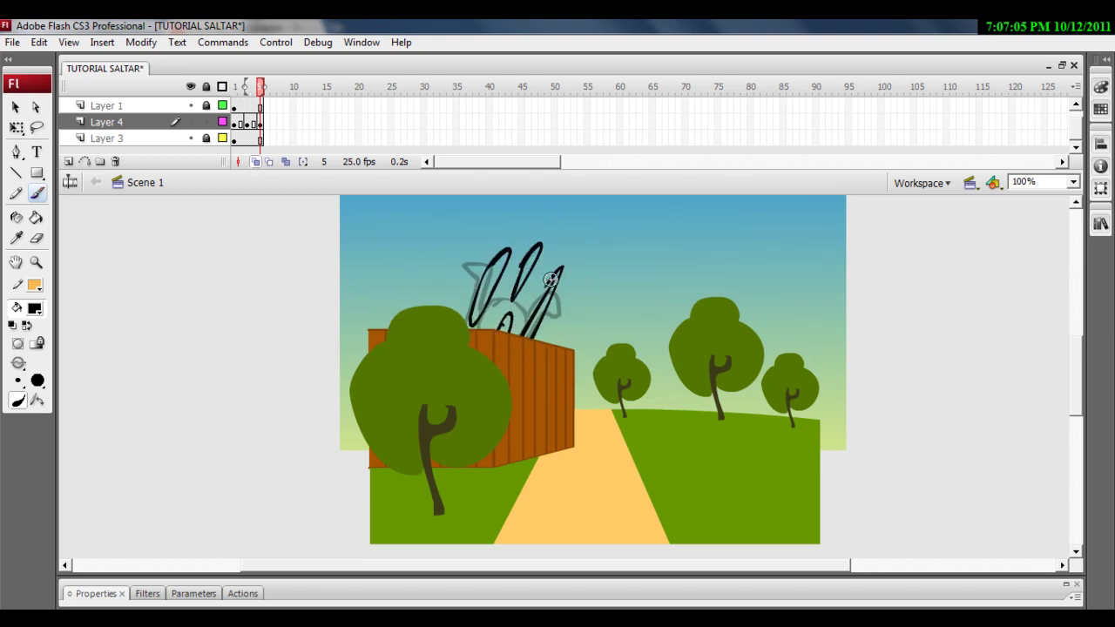
Step: Set the fill colour to white and paint-bucket fill the three loops
click(35, 308)
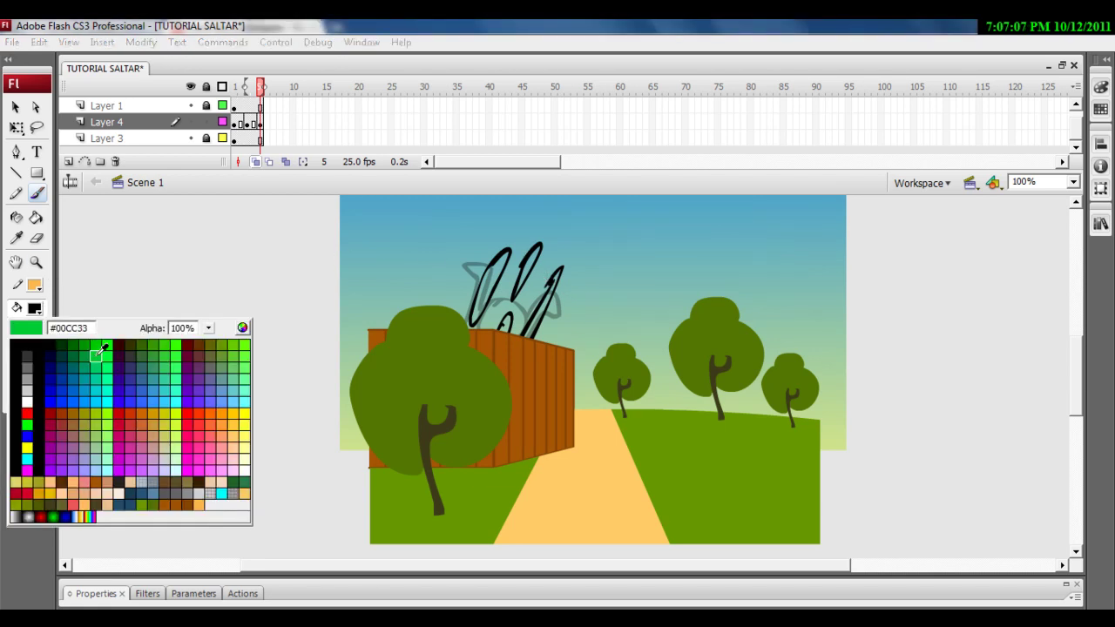
click(27, 394)
click(36, 216)
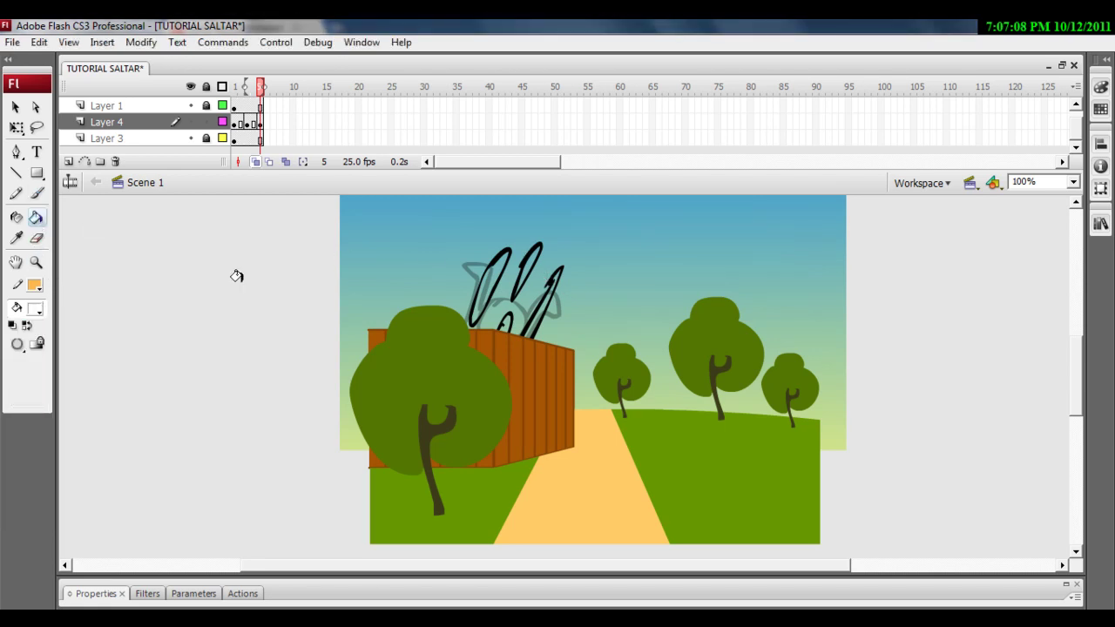
click(483, 284)
click(519, 281)
click(526, 309)
Step: Fill the frame 3 head and the frame 2 figure white, then step through frames to check
key(comma)
key(comma)
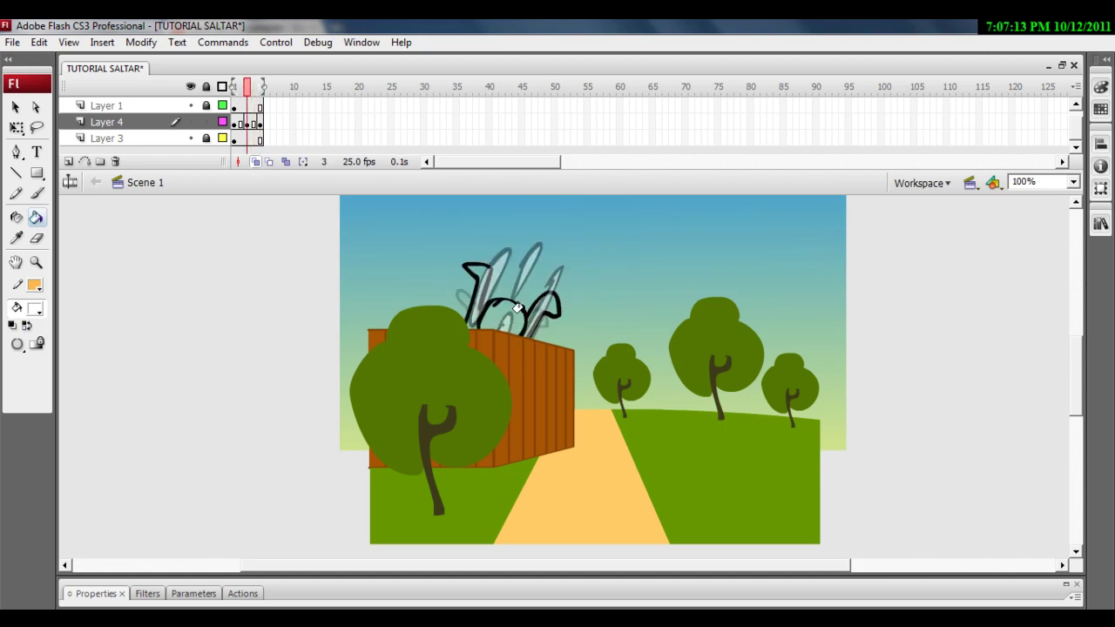
click(542, 298)
key(comma)
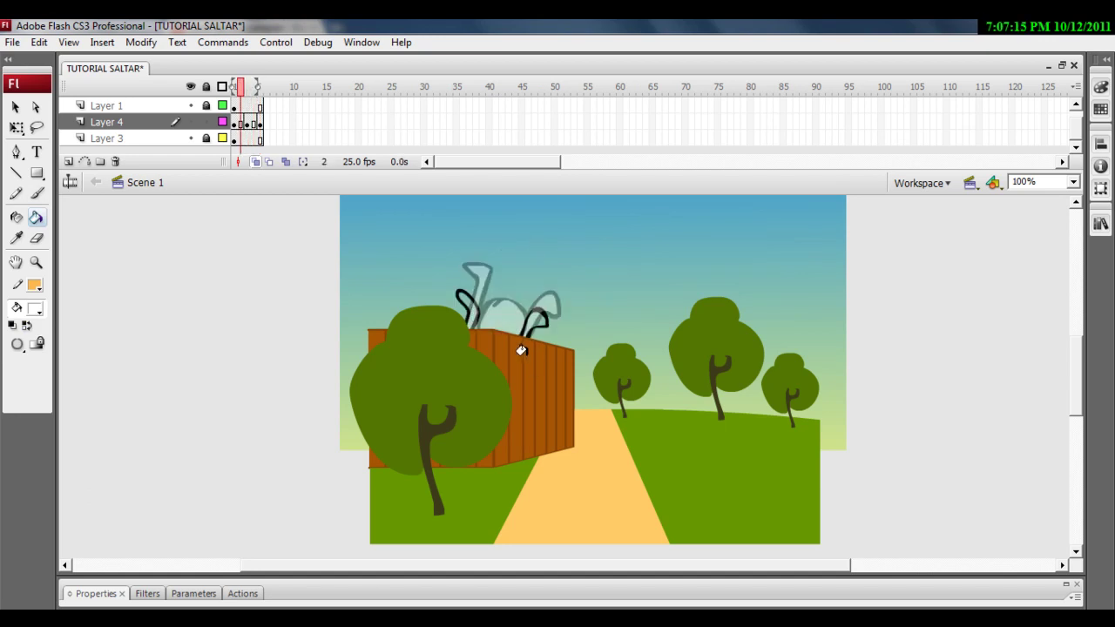
click(465, 299)
click(521, 310)
key(period)
key(period)
key(period)
key(comma)
key(comma)
key(comma)
key(period)
key(period)
key(period)
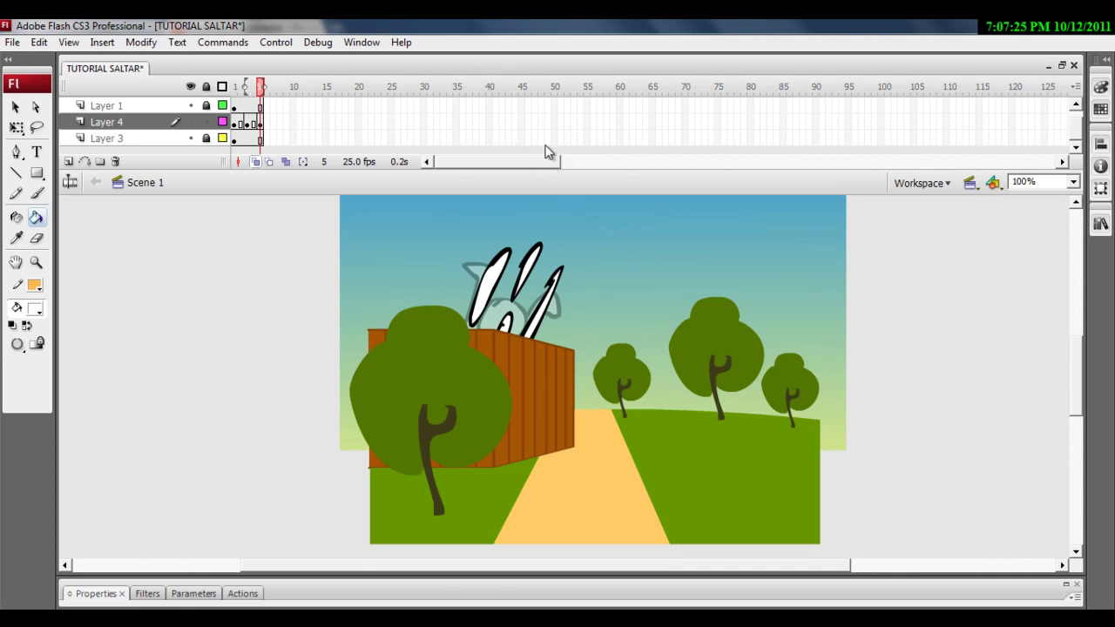
Step: Reset the fill colour to black and return to the Brush tool
click(36, 311)
click(27, 345)
click(37, 193)
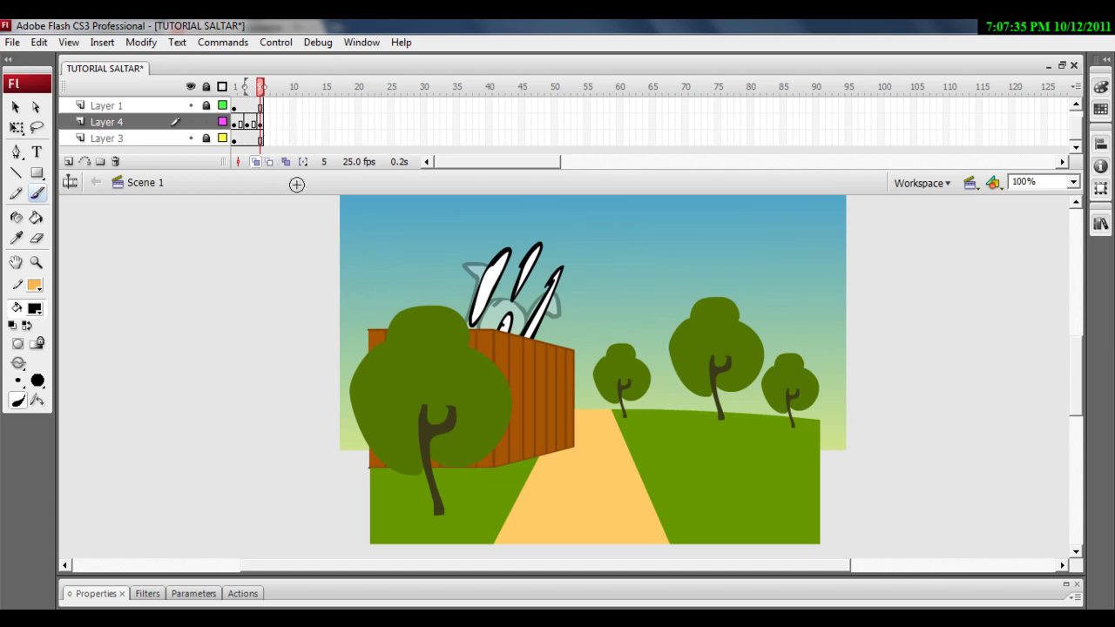
Step: Insert a blank keyframe at frame 6 and try head and S-curve strokes, undoing them
key(F7)
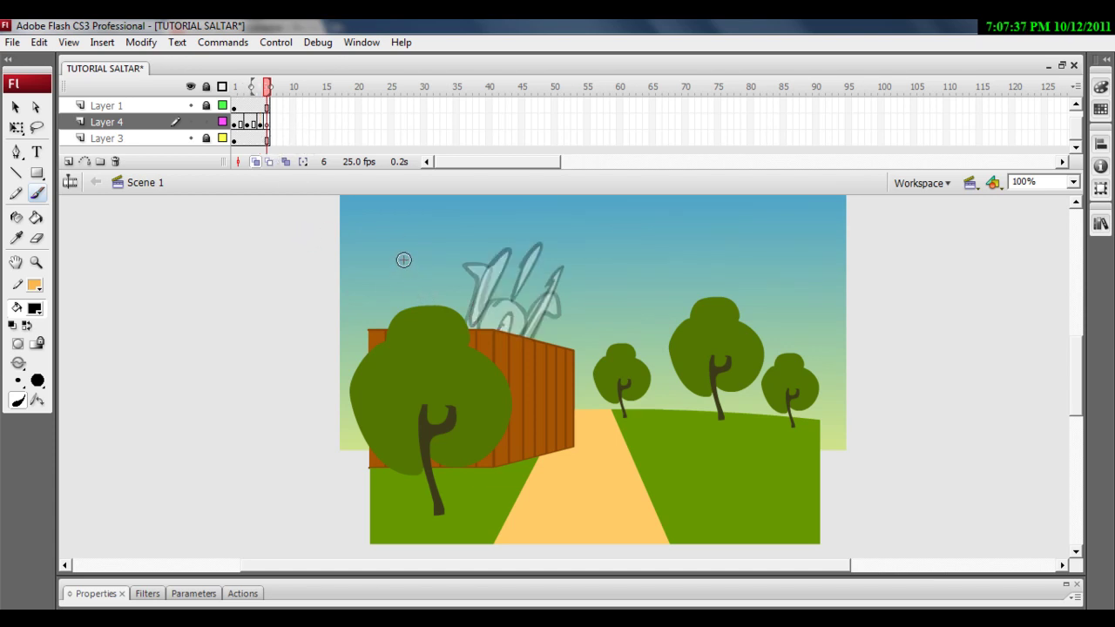
drag(1077, 430, 1076, 407)
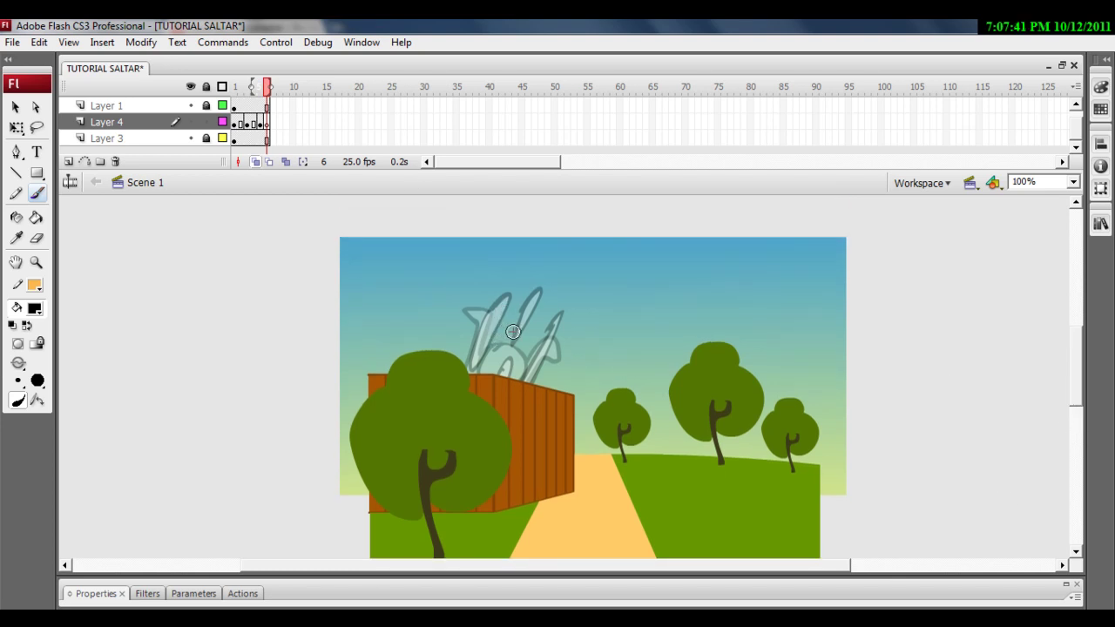
drag(494, 328, 486, 347)
key(ctrl+z)
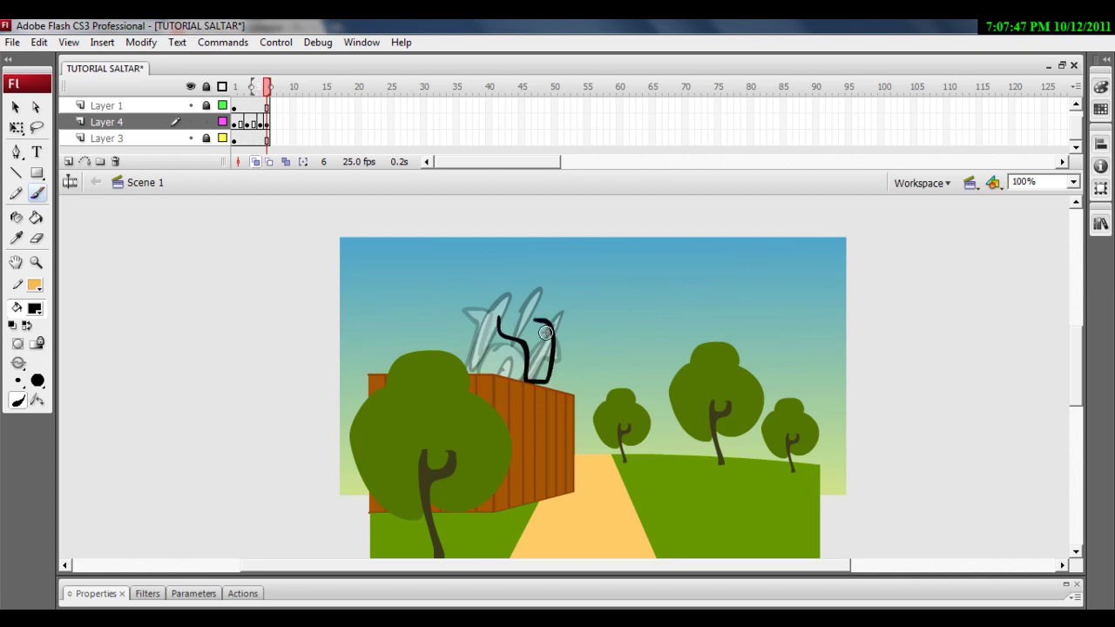
key(ctrl+z)
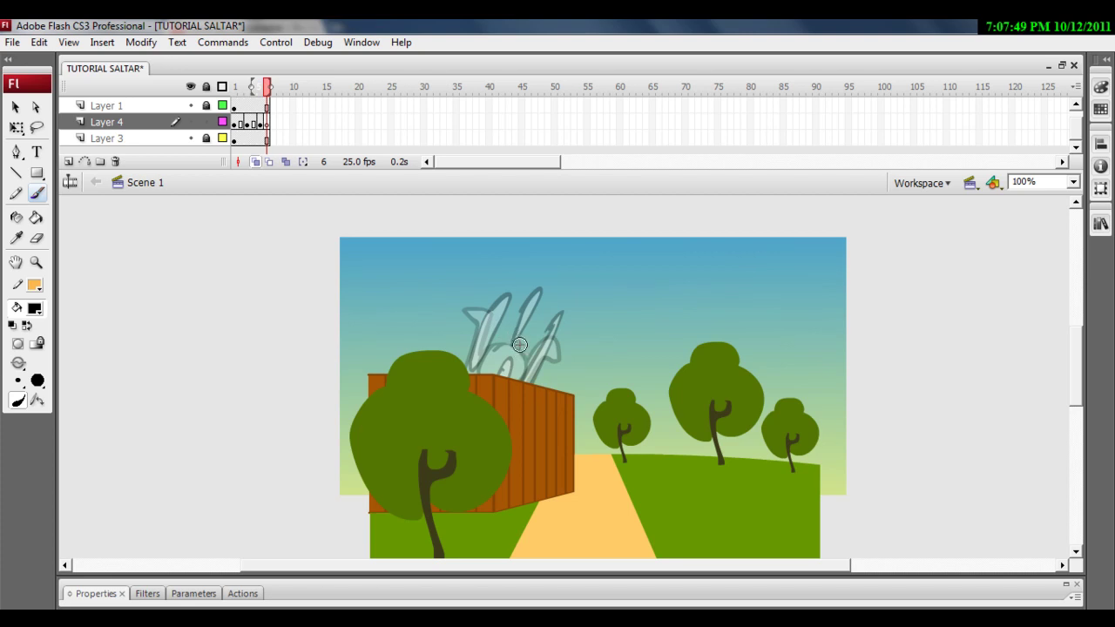
drag(493, 368, 517, 376)
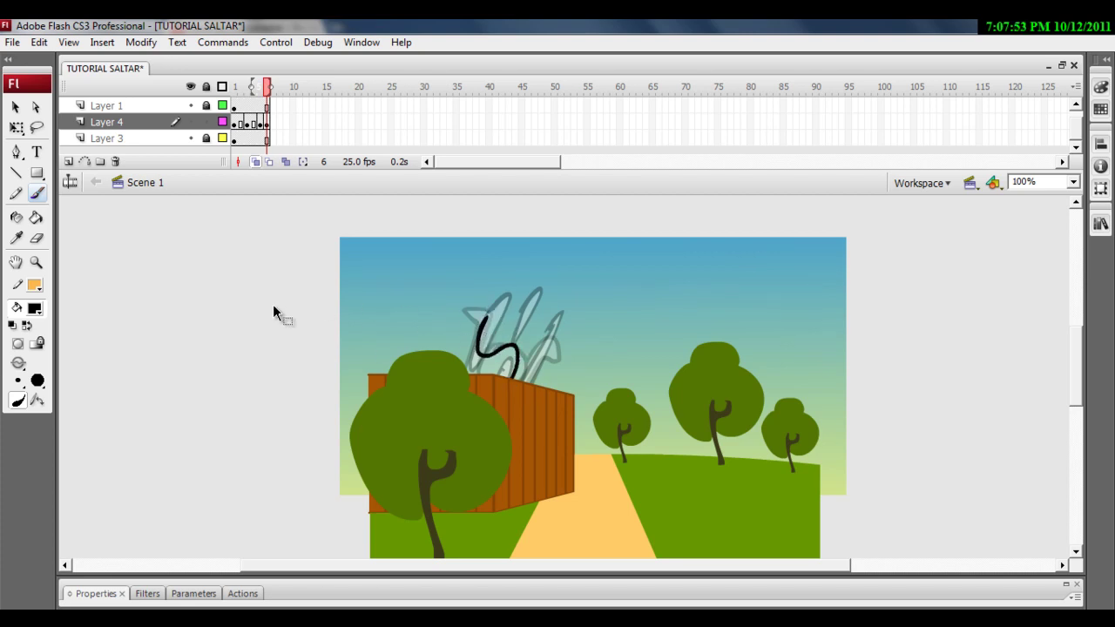
key(ctrl+z)
Step: Practise a head, arms and legs figure beside the stage, then undo the strokes
mouse_move(264, 302)
mouse_down()
mouse_move(237, 332)
mouse_move(283, 371)
mouse_move(266, 394)
mouse_up()
drag(239, 337, 207, 315)
drag(277, 321, 249, 380)
key(ctrl+z)
key(ctrl+z)
key(ctrl+z)
key(ctrl+z)
key(ctrl+z)
key(ctrl+z)
drag(186, 280, 229, 298)
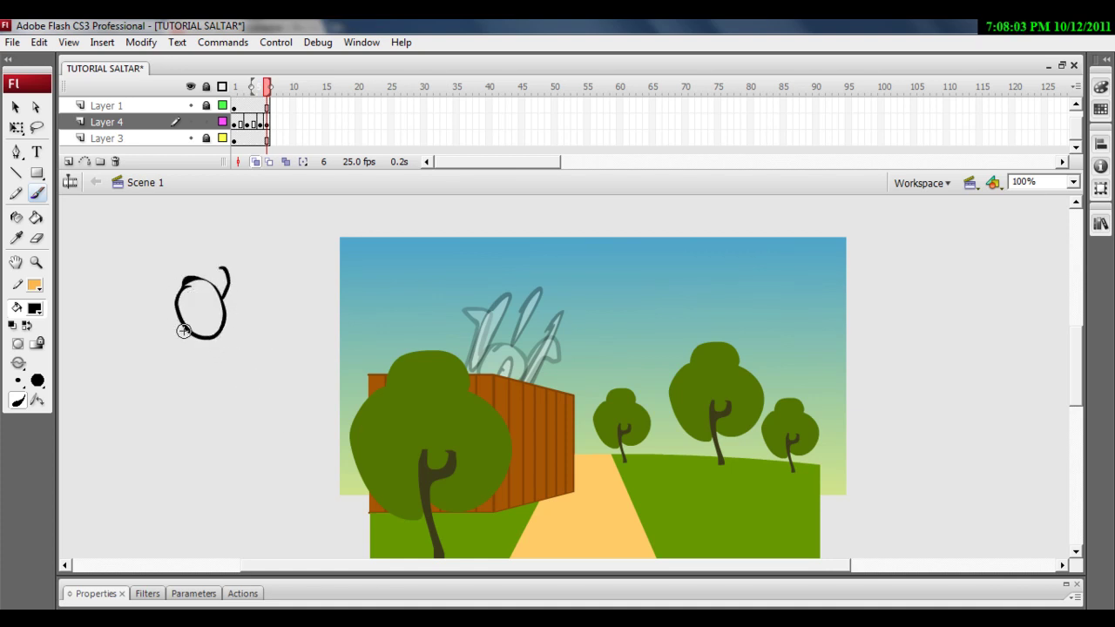
mouse_move(190, 331)
mouse_down()
mouse_move(218, 334)
mouse_move(251, 401)
mouse_move(278, 400)
mouse_up()
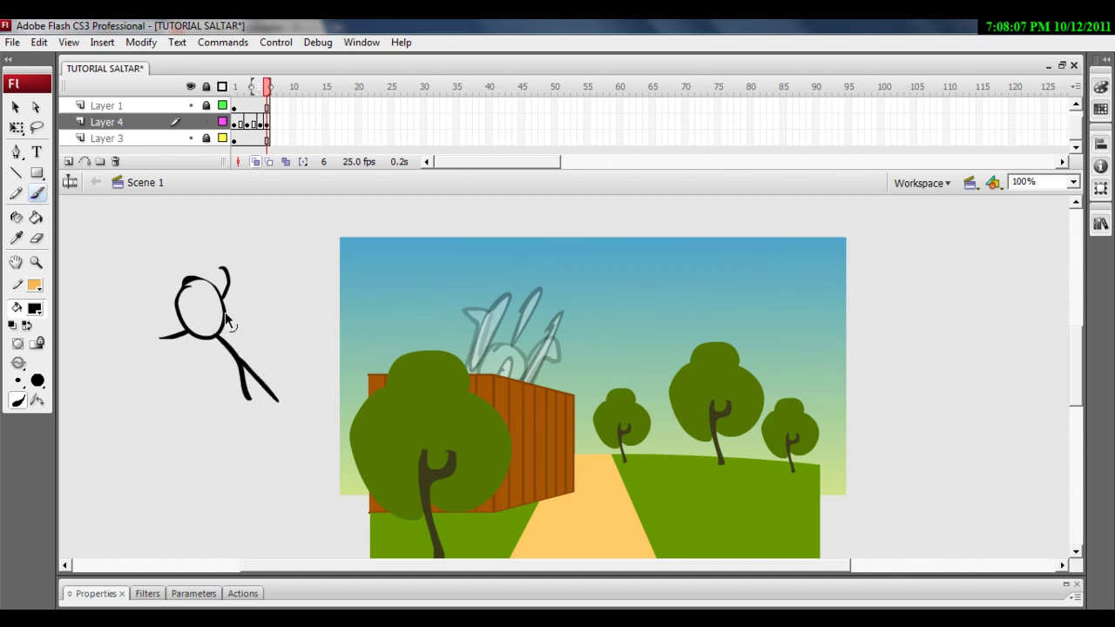
key(ctrl+z)
key(ctrl+z)
key(ctrl+z)
key(ctrl+z)
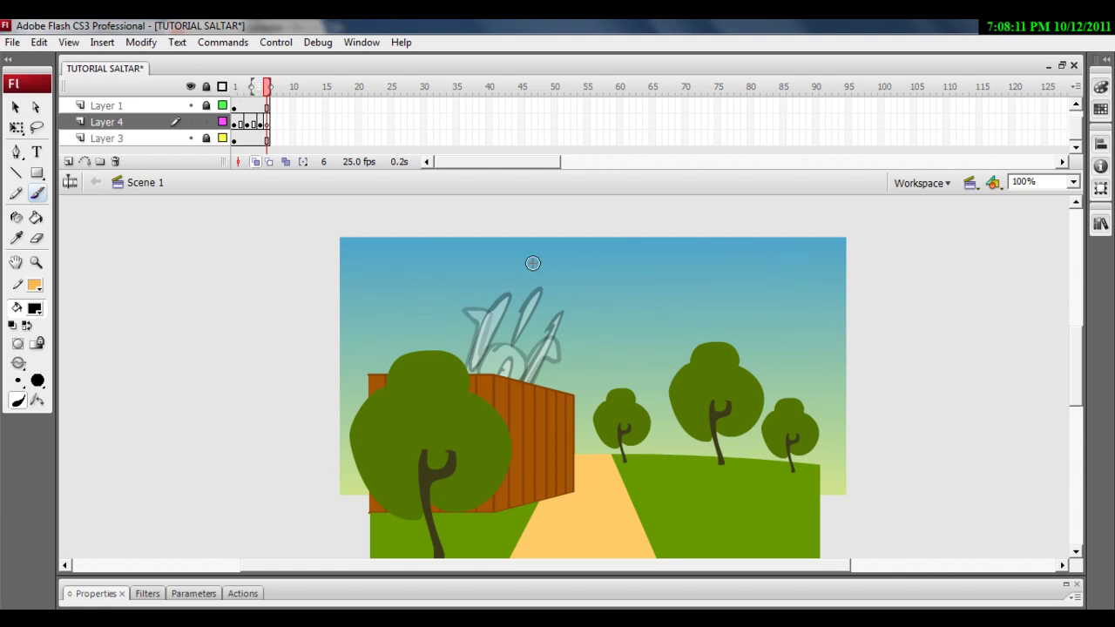
Step: Draw the leaping figure's ear, head and body line, then add a blank keyframe at frame 8
mouse_move(540, 260)
mouse_down()
mouse_move(555, 305)
mouse_move(540, 261)
mouse_up()
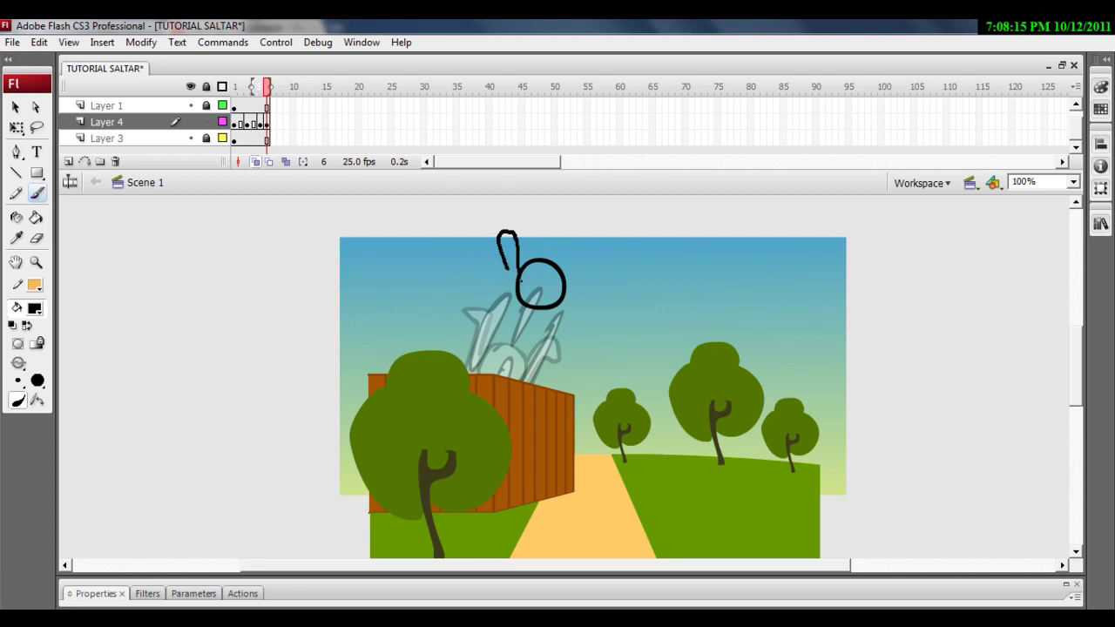
drag(521, 339, 529, 350)
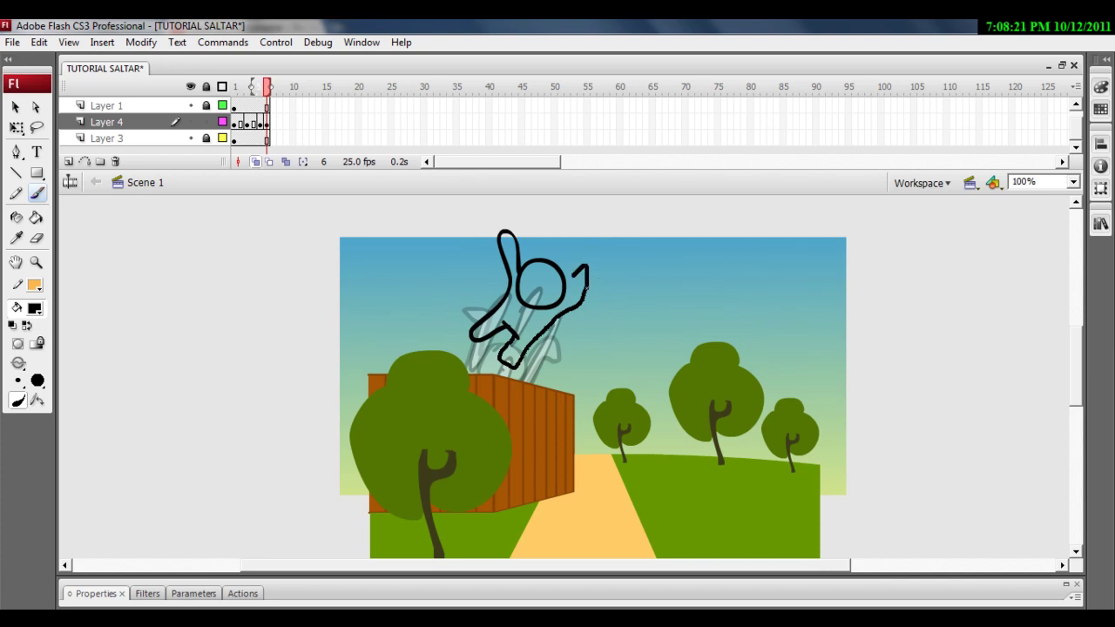
drag(575, 312, 522, 344)
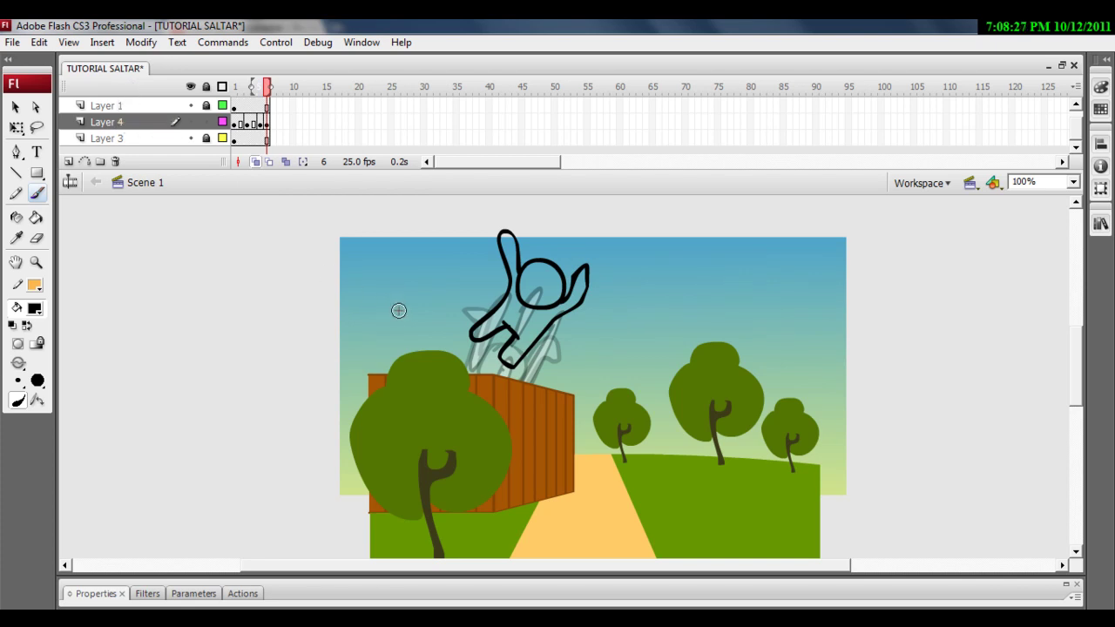
key(F6)
key(F7)
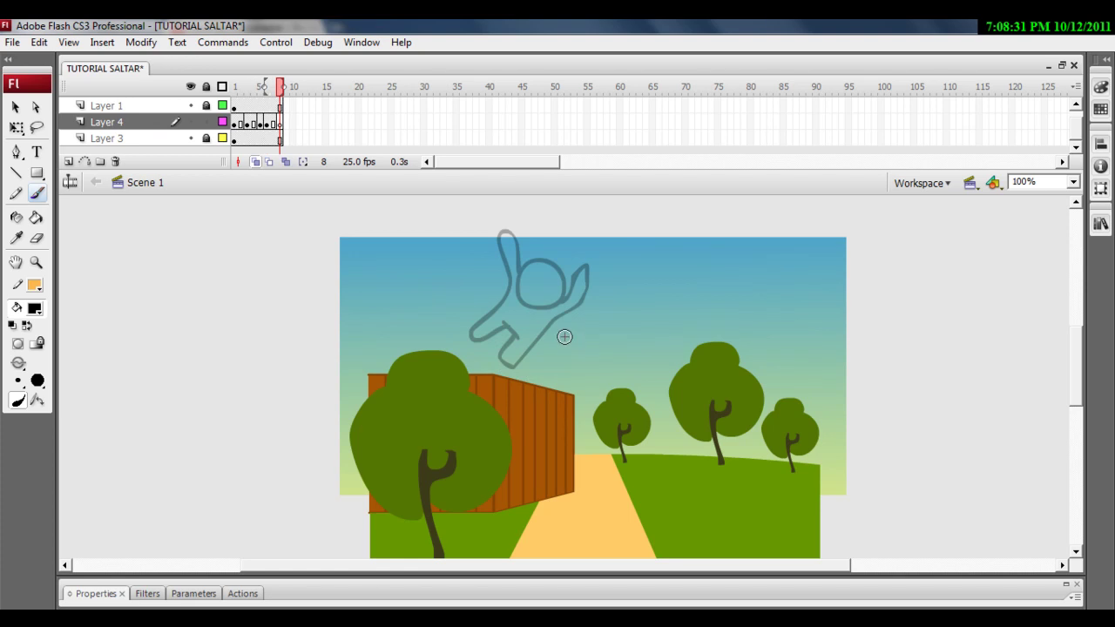
Step: On frame 8, brush the figure's head circle and thick left ear loop
drag(558, 328, 551, 328)
key(ctrl+z)
drag(573, 269, 606, 310)
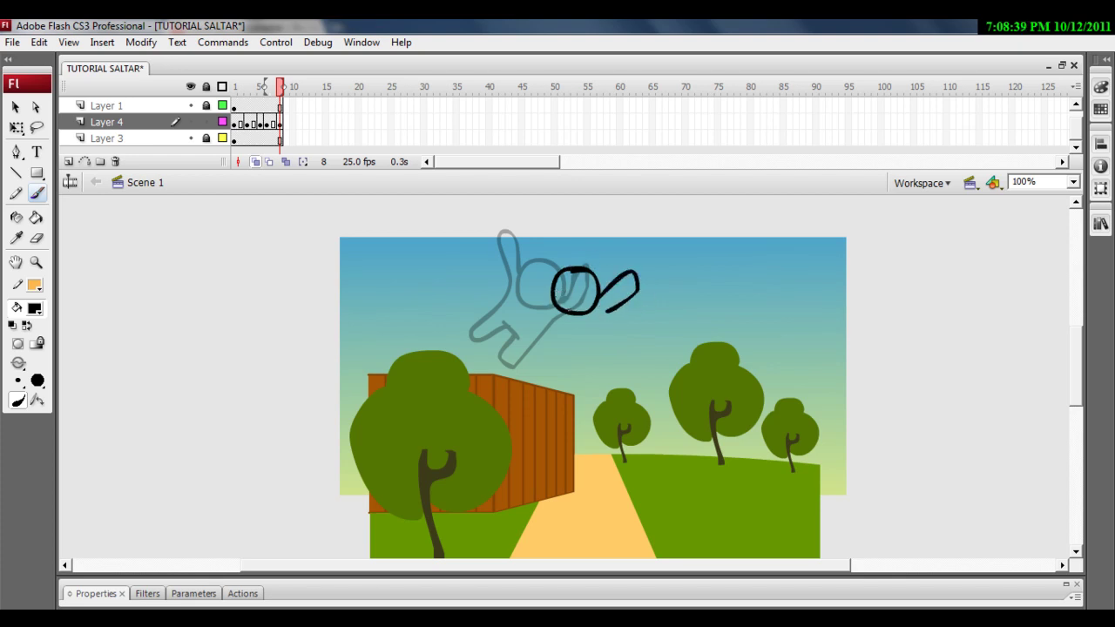
drag(517, 266, 548, 315)
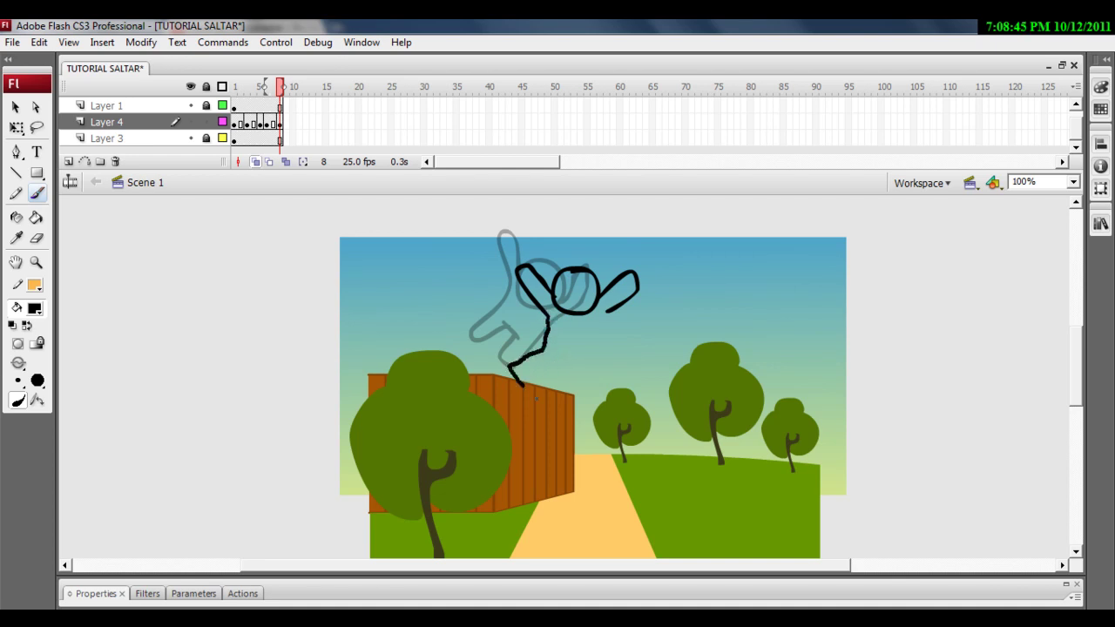
Step: Redraw the bent legs with thicker strokes, undoing the bad torso and leg lines
key(ctrl+z)
drag(561, 355, 593, 357)
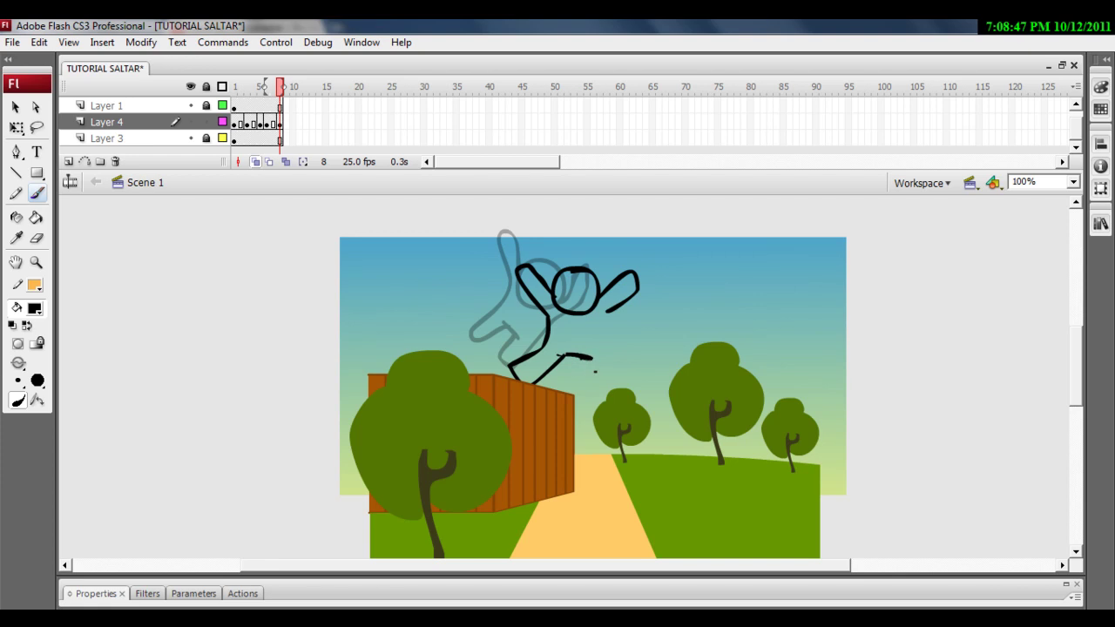
drag(610, 311, 609, 312)
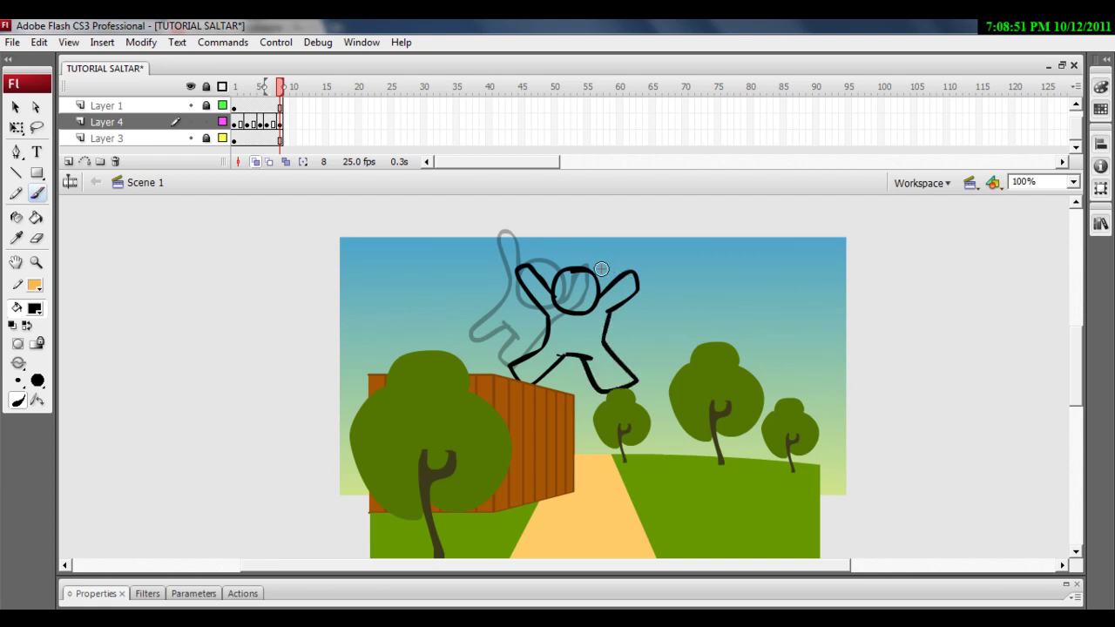
key(ctrl+z)
key(ctrl+z)
key(ctrl+z)
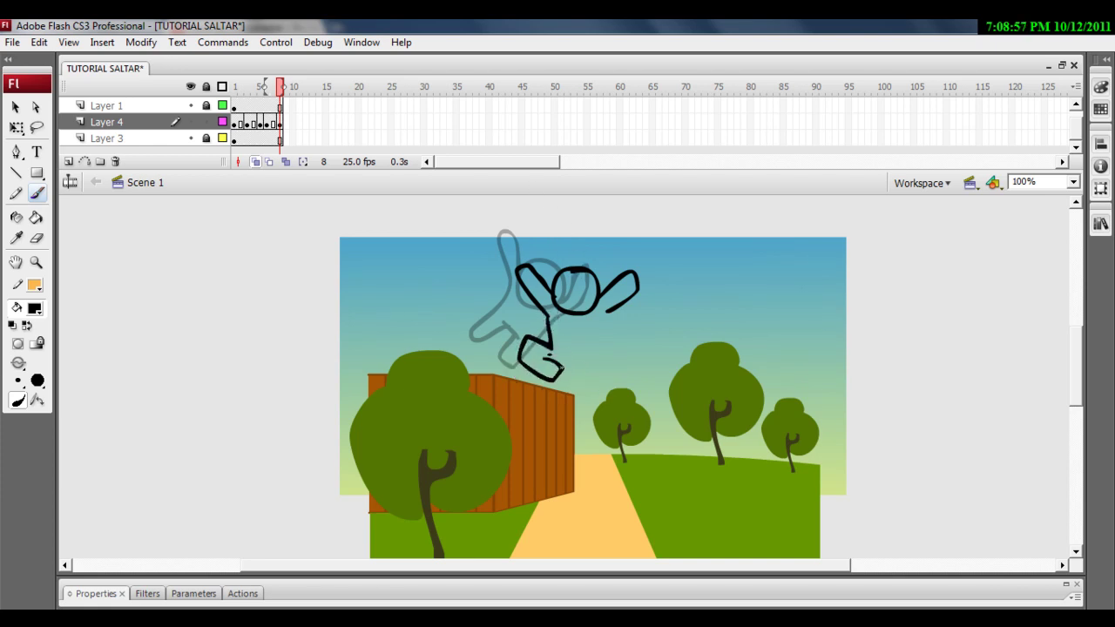
drag(594, 359, 600, 358)
drag(603, 318, 629, 349)
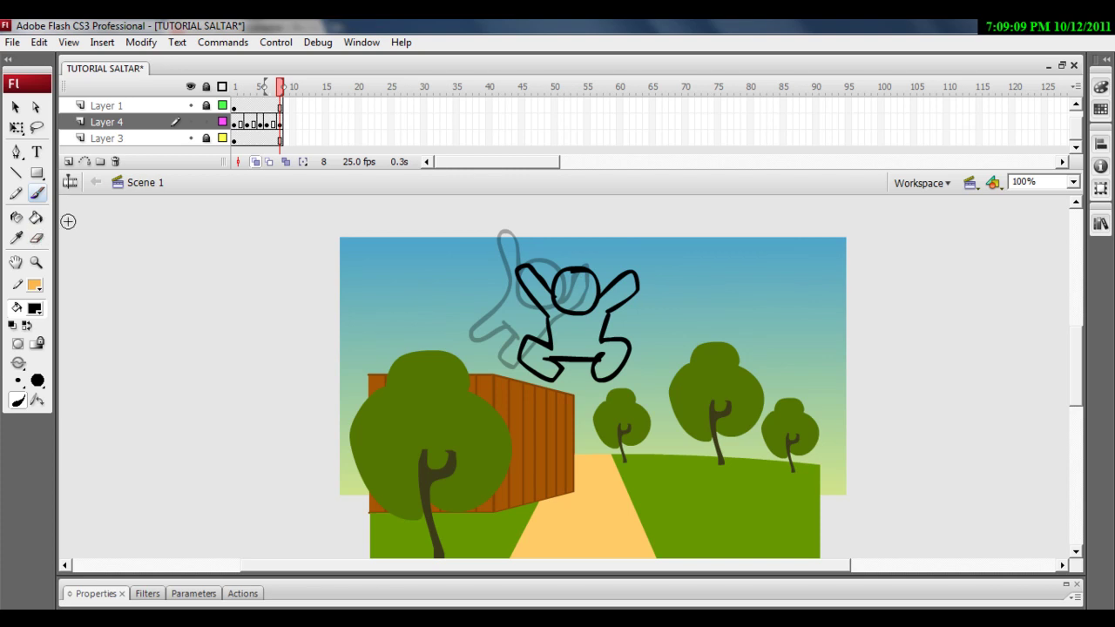
Step: Paint-bucket the frame 8 figure's body and head white
click(37, 218)
click(35, 312)
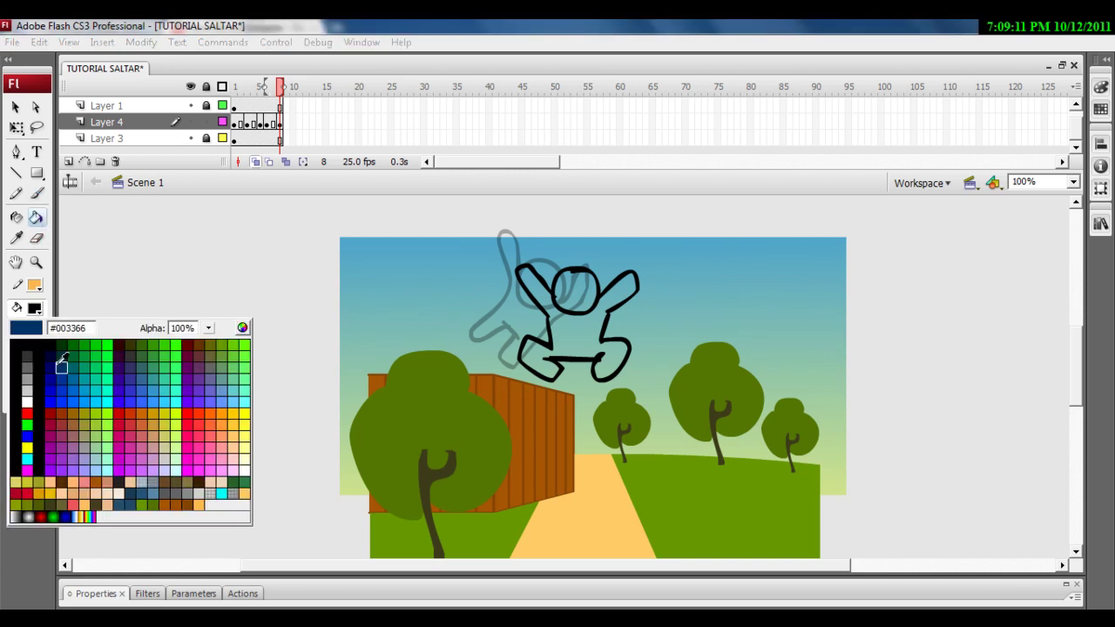
click(24, 407)
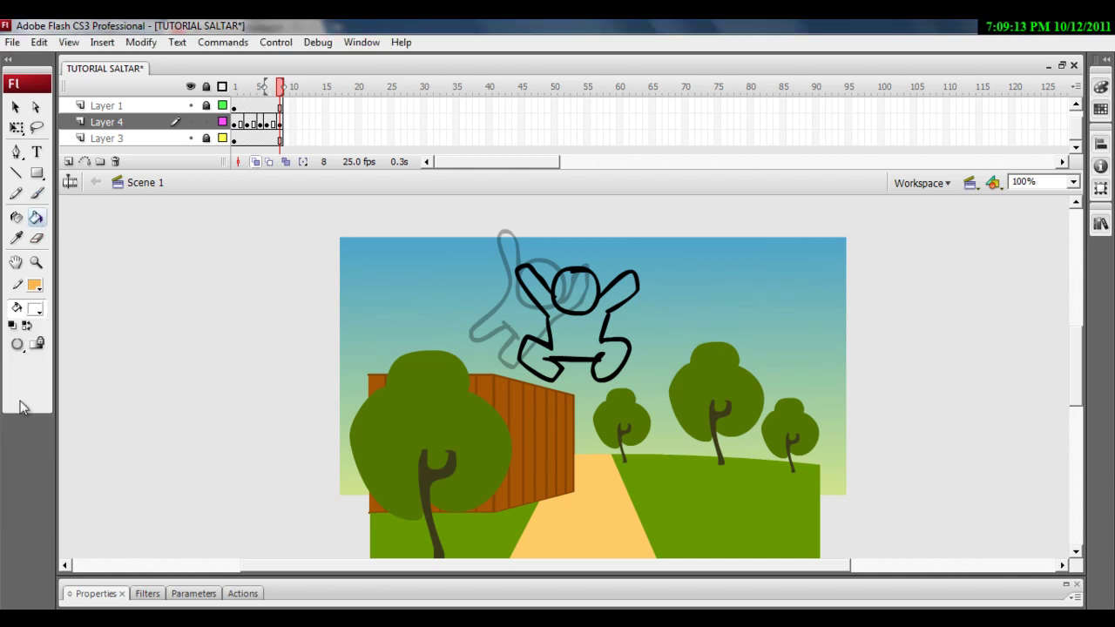
click(580, 328)
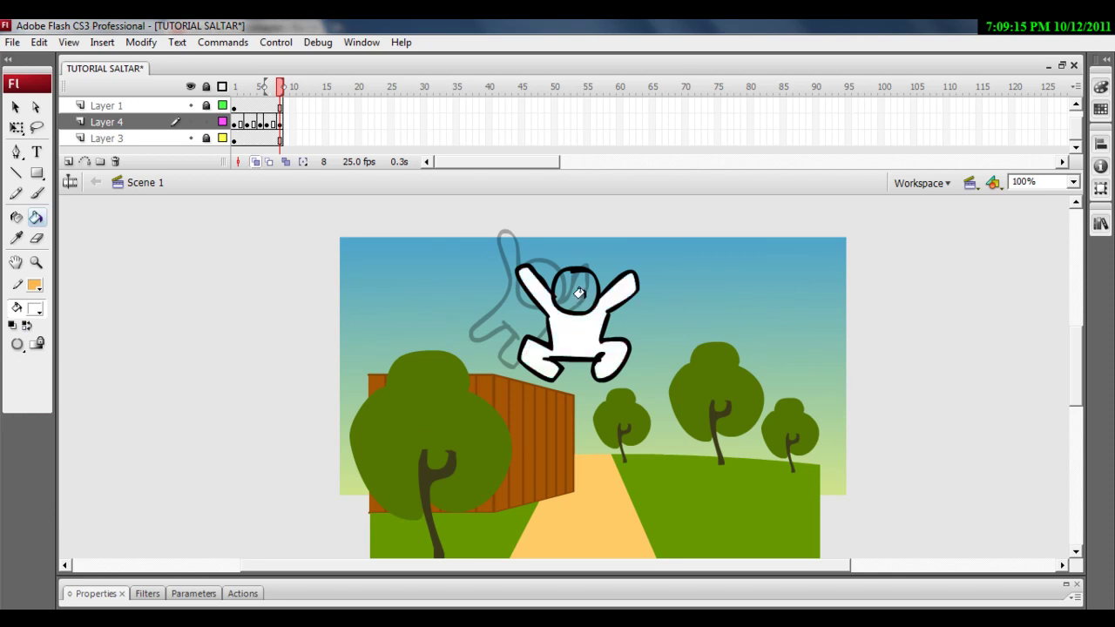
click(580, 294)
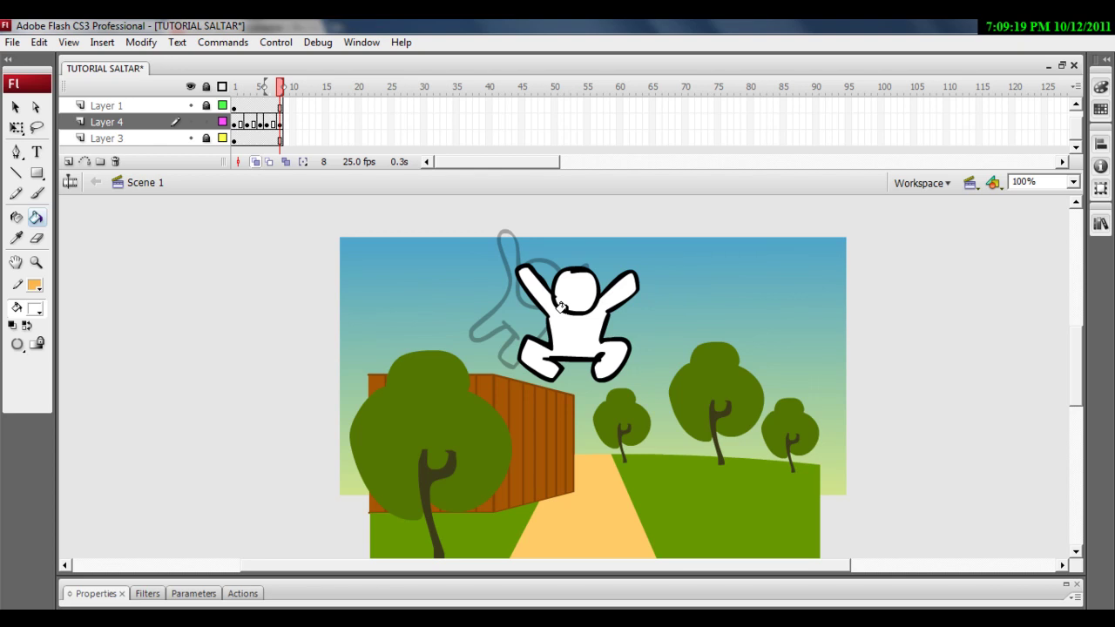
Step: Compare frames 6–8 and fill the frame 6 figure white
key(comma)
key(comma)
key(period)
key(period)
key(comma)
key(comma)
key(period)
key(period)
key(comma)
key(period)
key(comma)
Step: Step back and forth through frames 1–8 to preview the jump
key(comma)
click(537, 299)
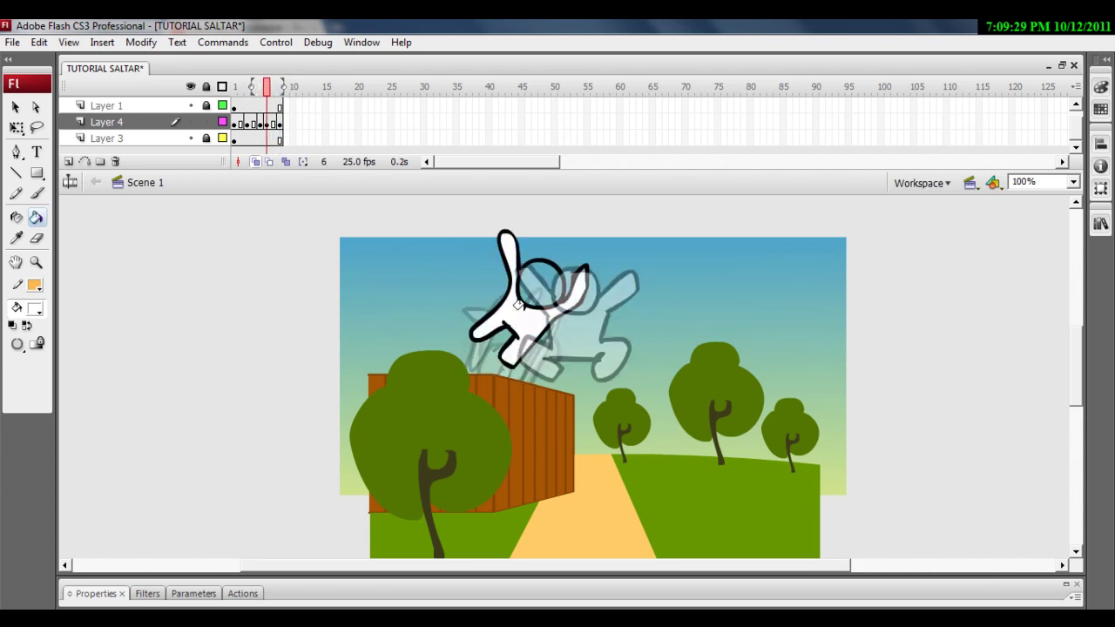
key(comma)
key(comma)
key(comma)
key(Return)
key(comma)
key(comma)
key(comma)
key(comma)
key(comma)
key(comma)
key(period)
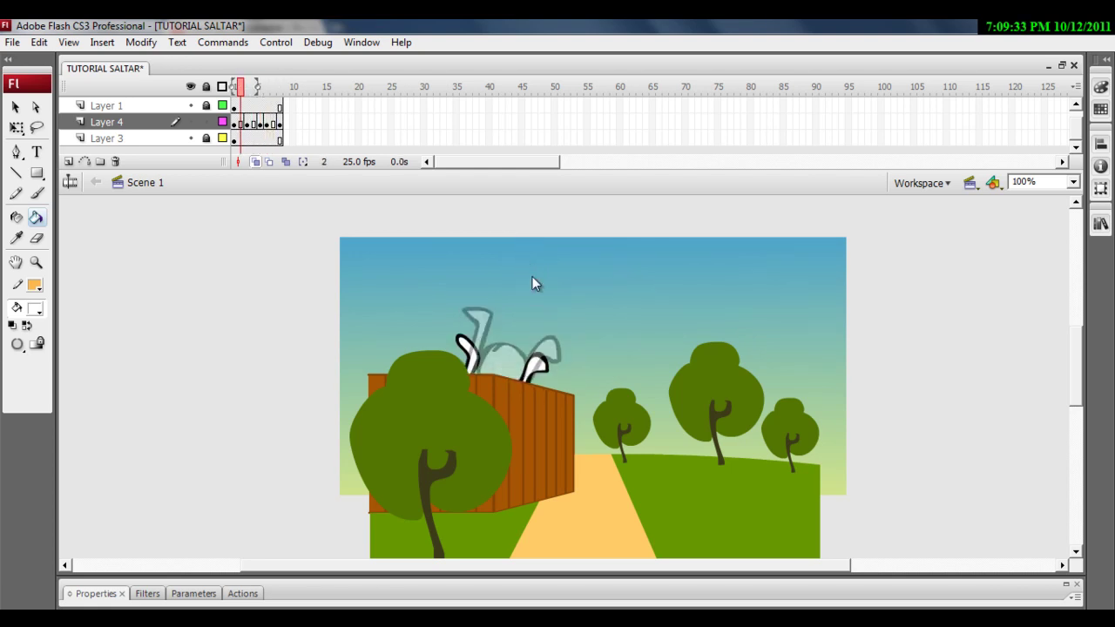
key(Return)
key(comma)
key(period)
key(comma)
key(period)
Step: With fill reset to black, tilt the frame 8 figure clockwise and move it up-left
click(17, 127)
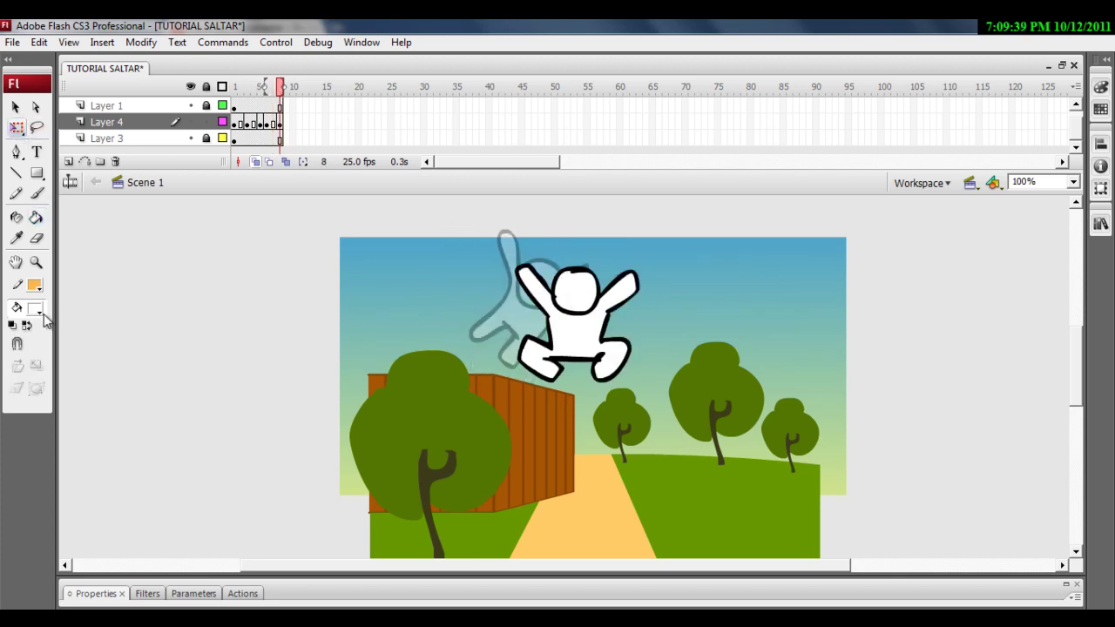
click(36, 310)
click(26, 346)
drag(398, 203, 685, 417)
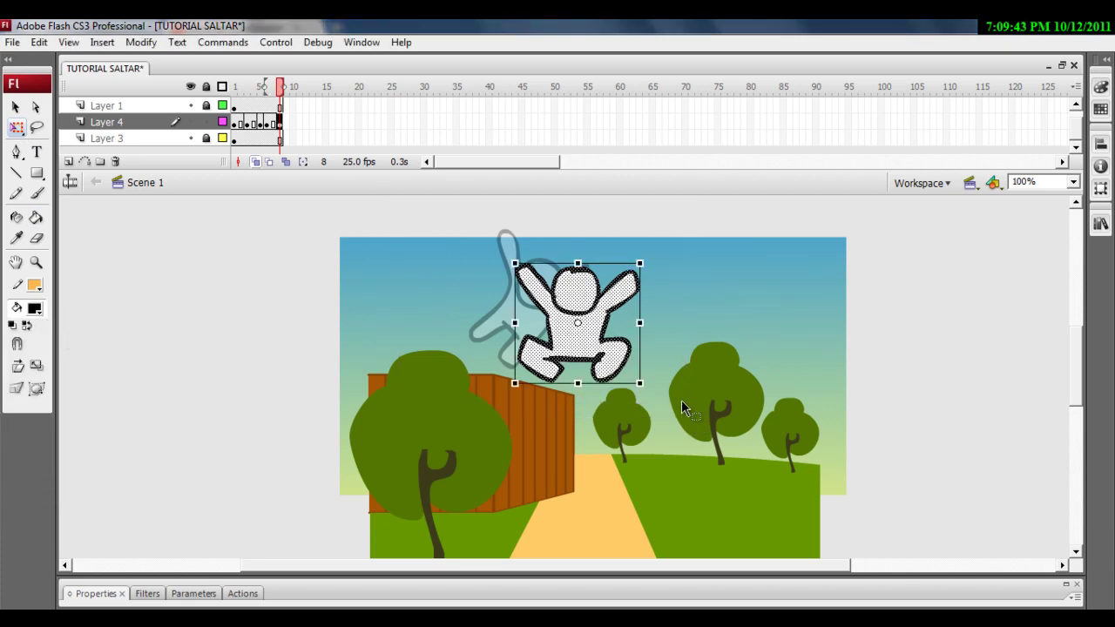
drag(656, 258, 653, 280)
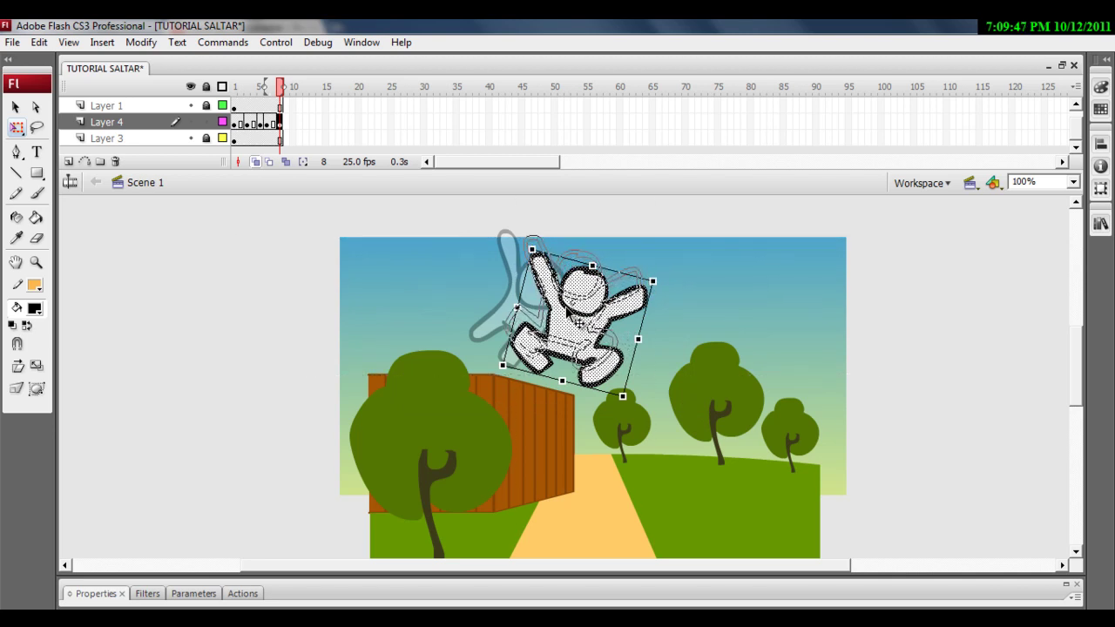
drag(581, 314, 575, 296)
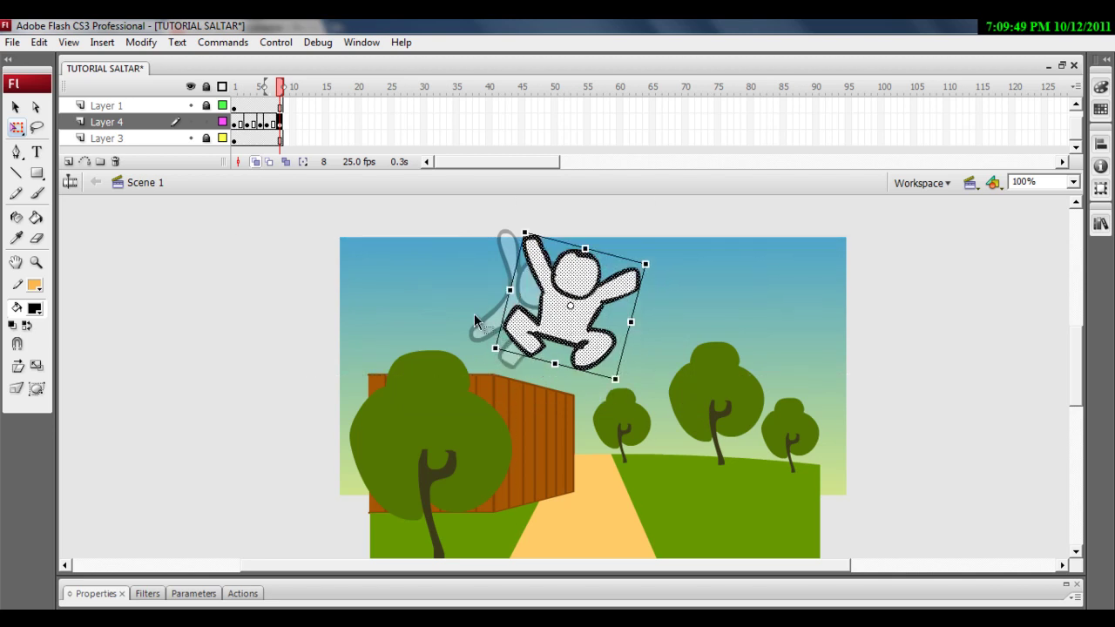
click(256, 303)
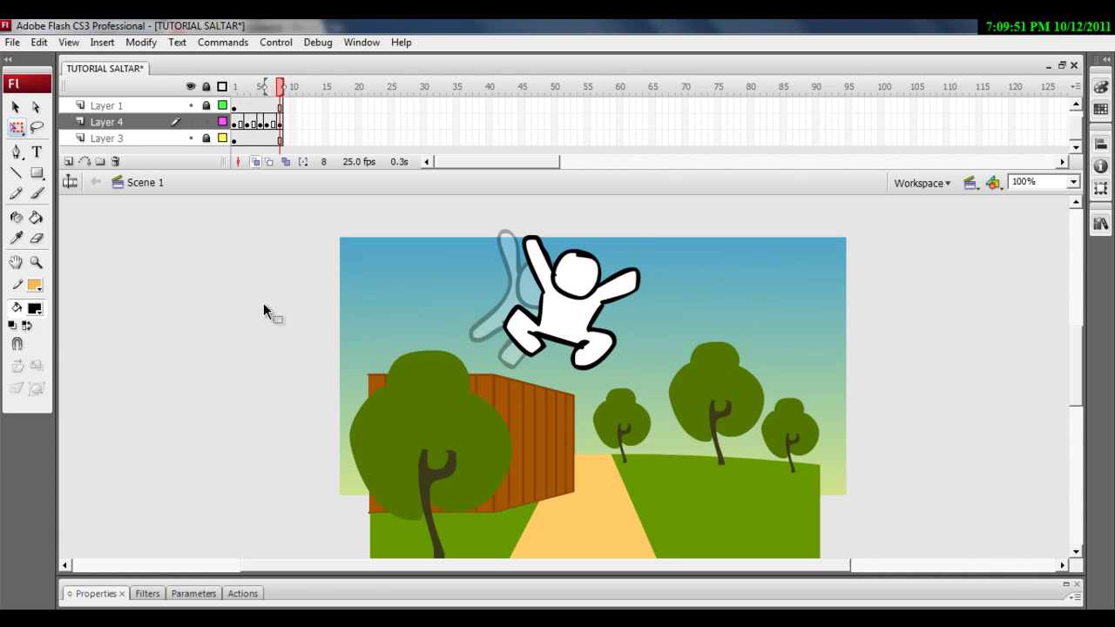
Step: Keyframe the figure at frame 10, rotate it counter-clockwise and shift it right and down
key(F5)
key(F5)
key(F7)
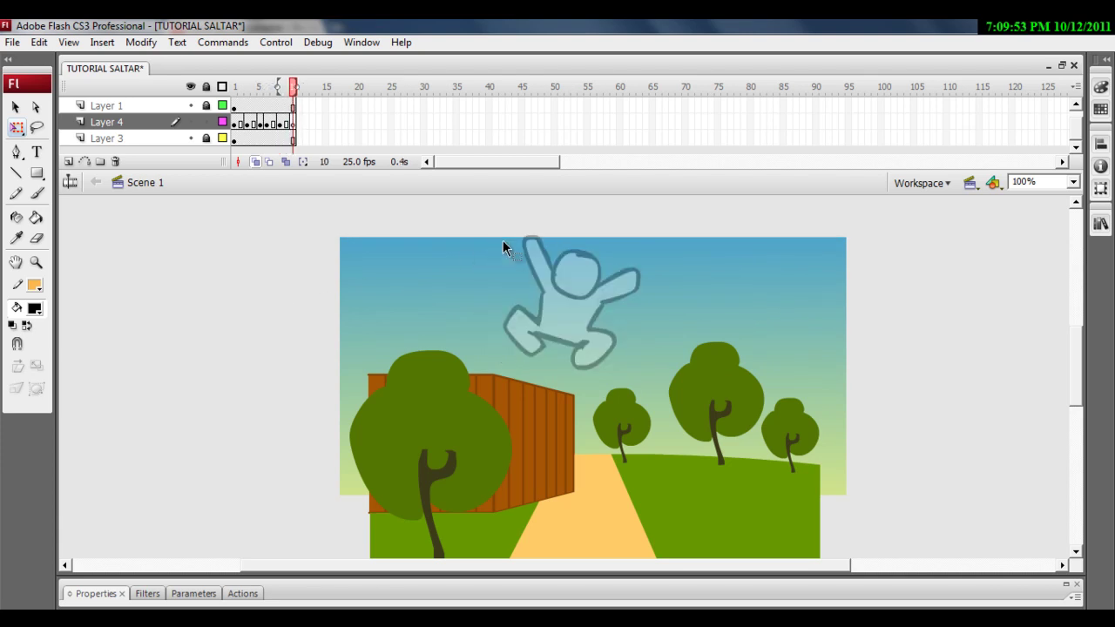
key(ctrl+shift+v)
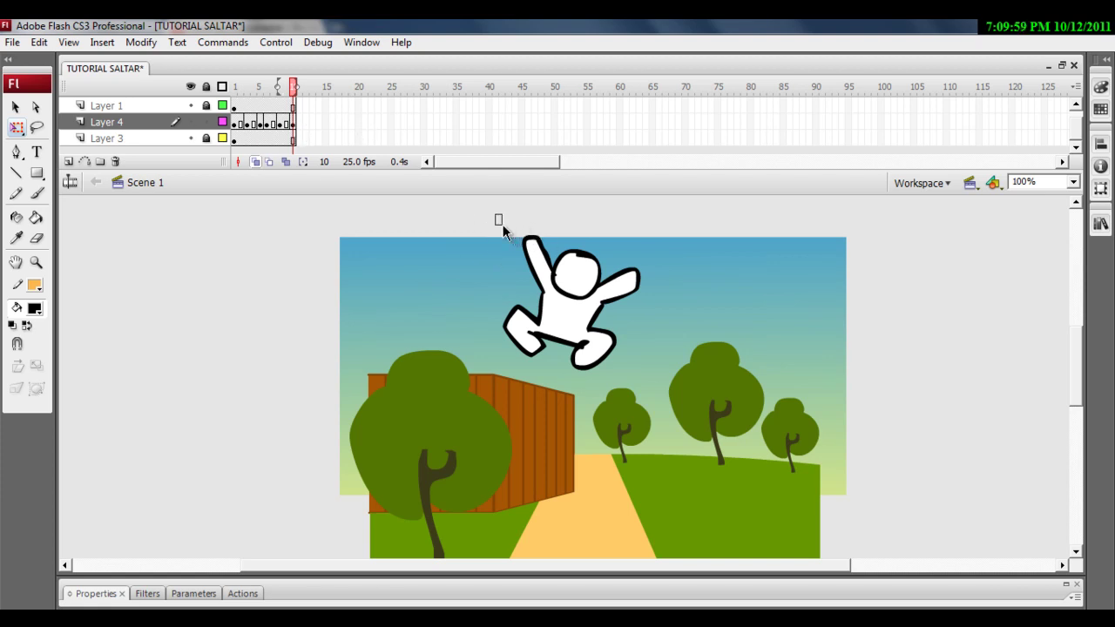
drag(498, 217, 671, 429)
drag(651, 227, 630, 207)
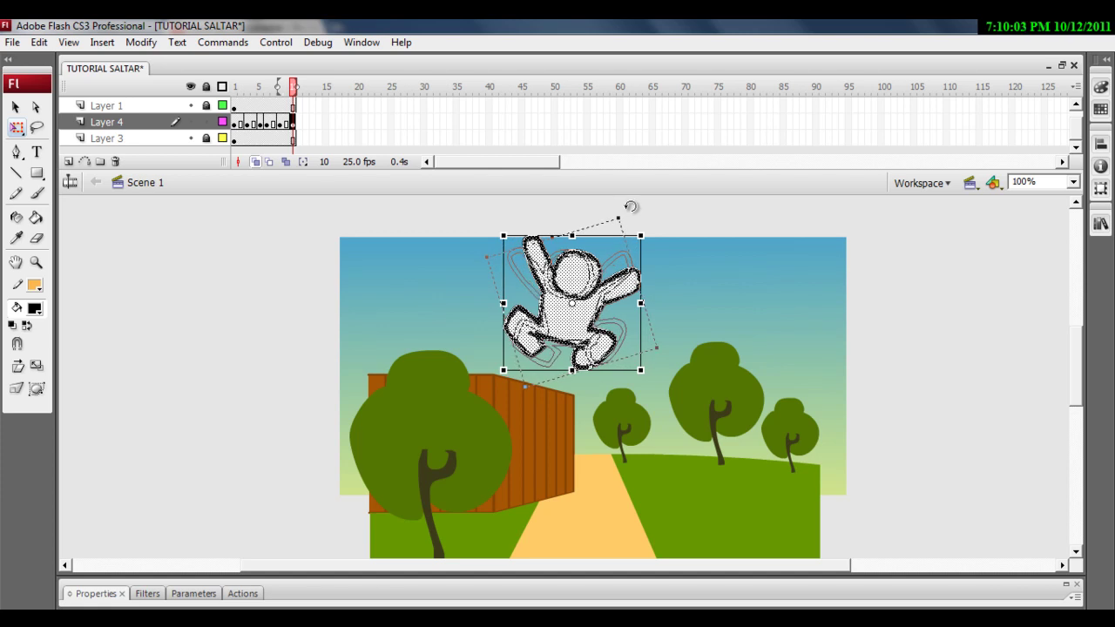
drag(631, 207, 630, 207)
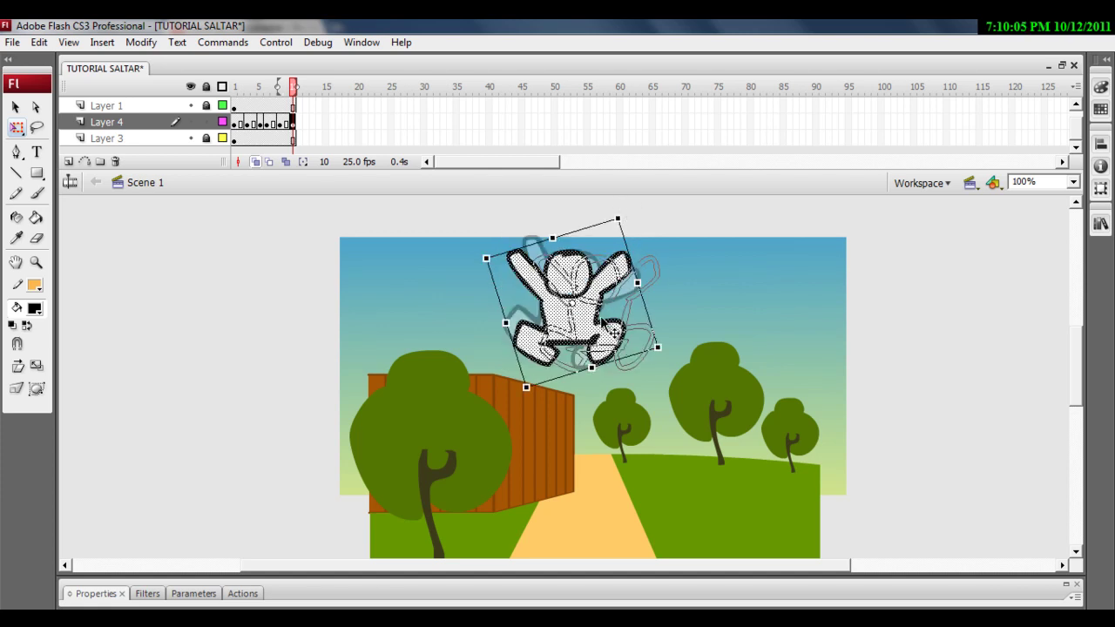
drag(613, 331, 649, 347)
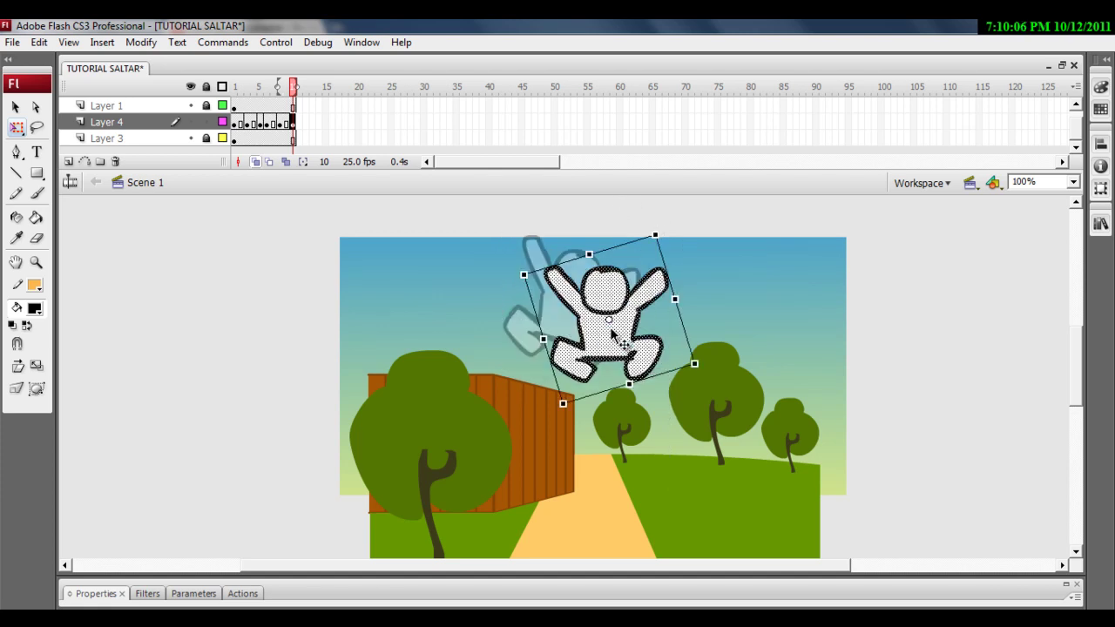
click(206, 385)
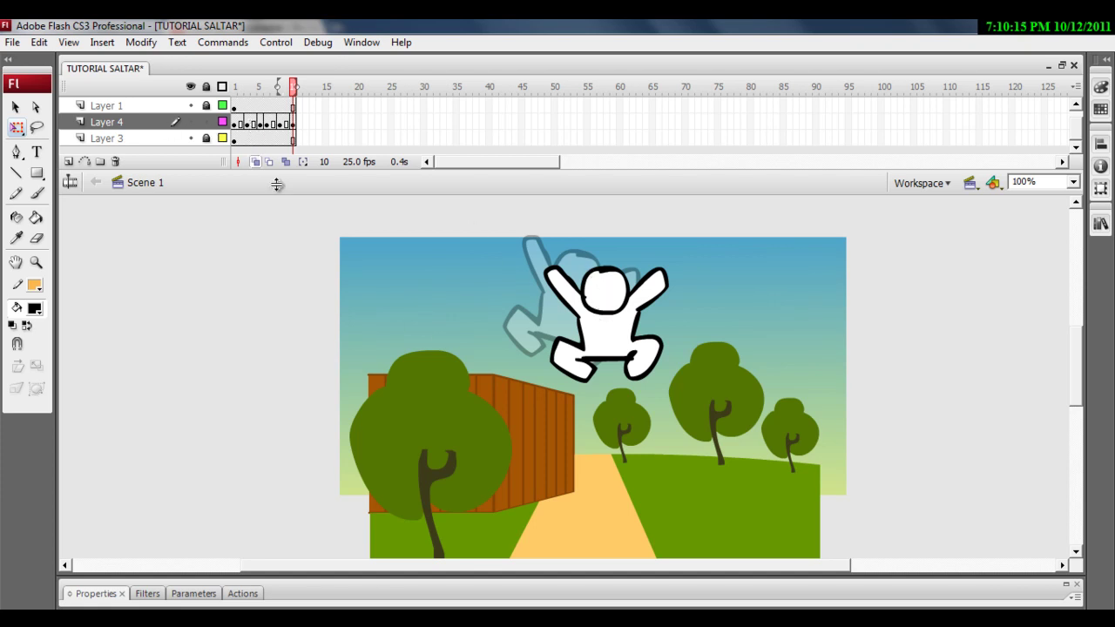
Step: Reselect the frame 10 figure to inspect it and save the file
drag(503, 238, 697, 425)
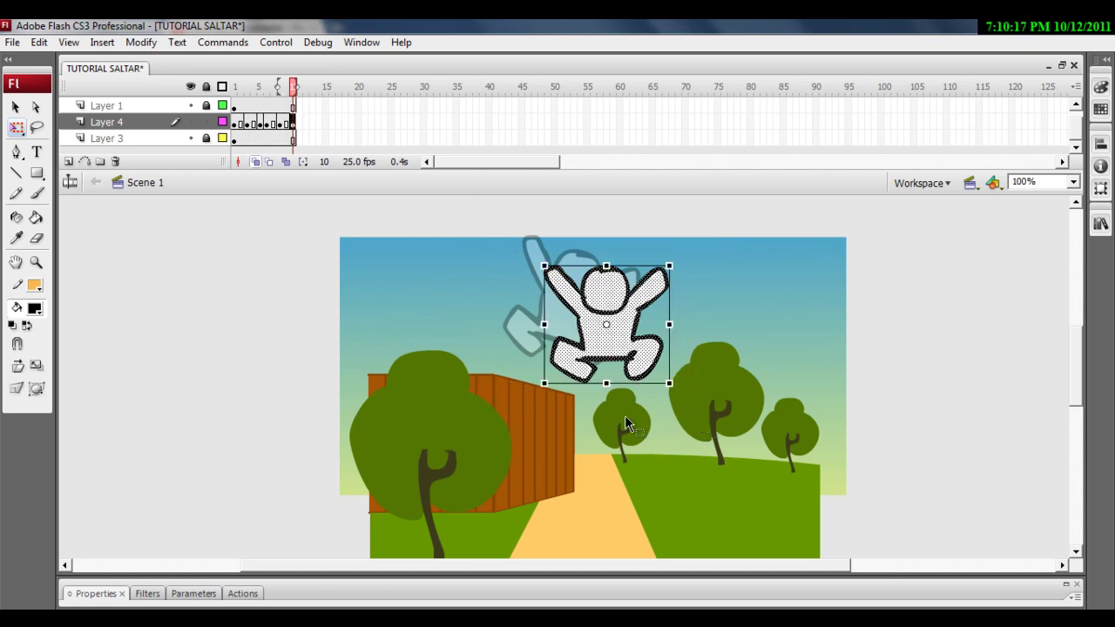
click(234, 216)
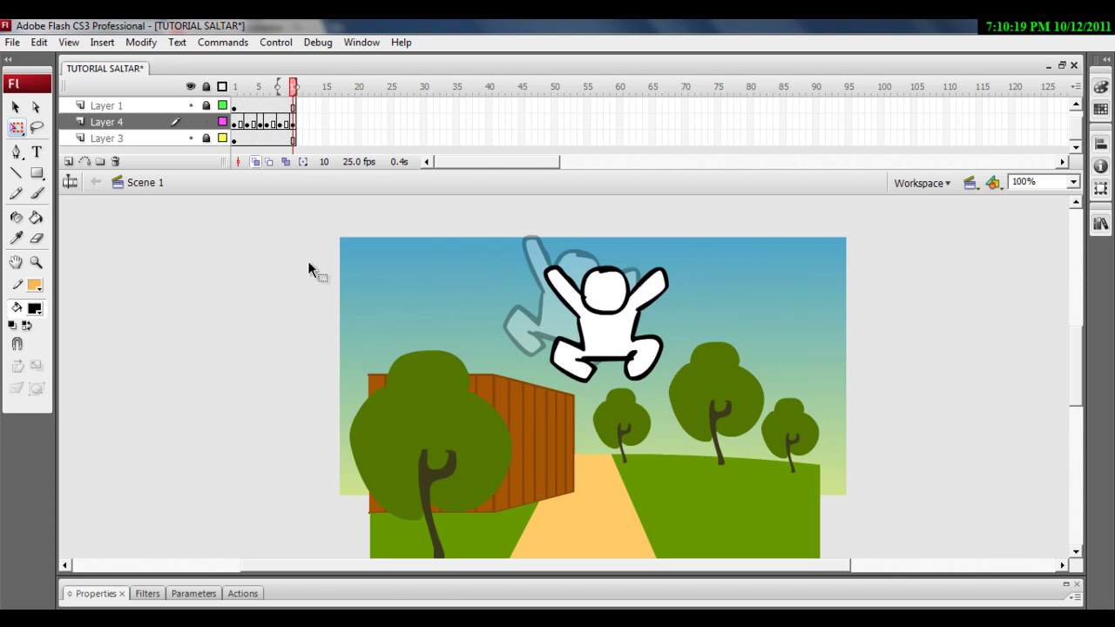
drag(513, 250, 706, 414)
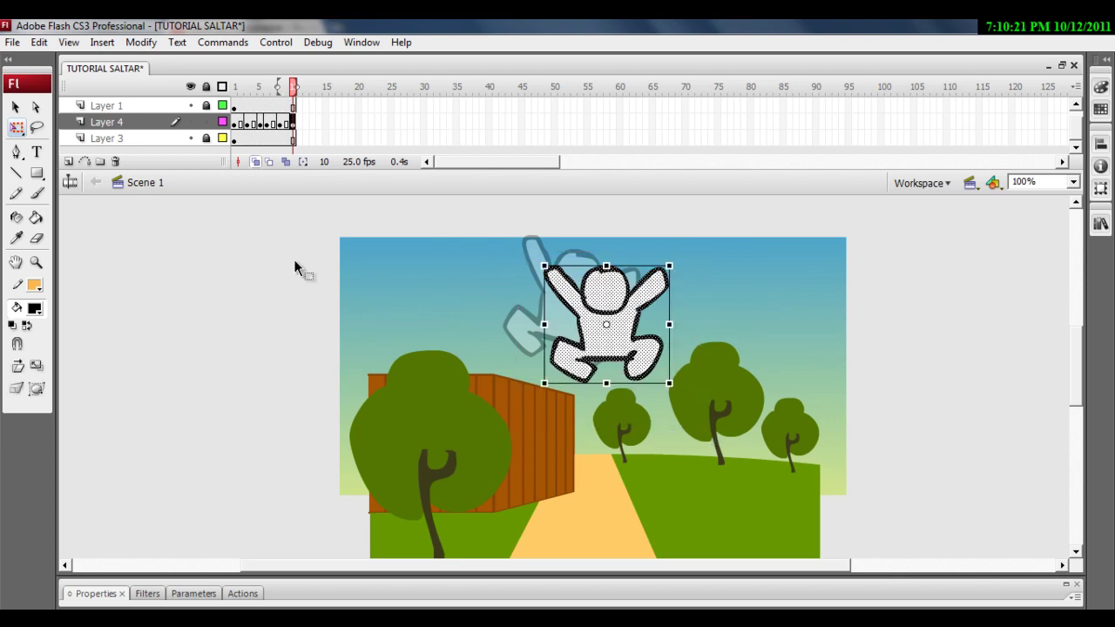
click(251, 275)
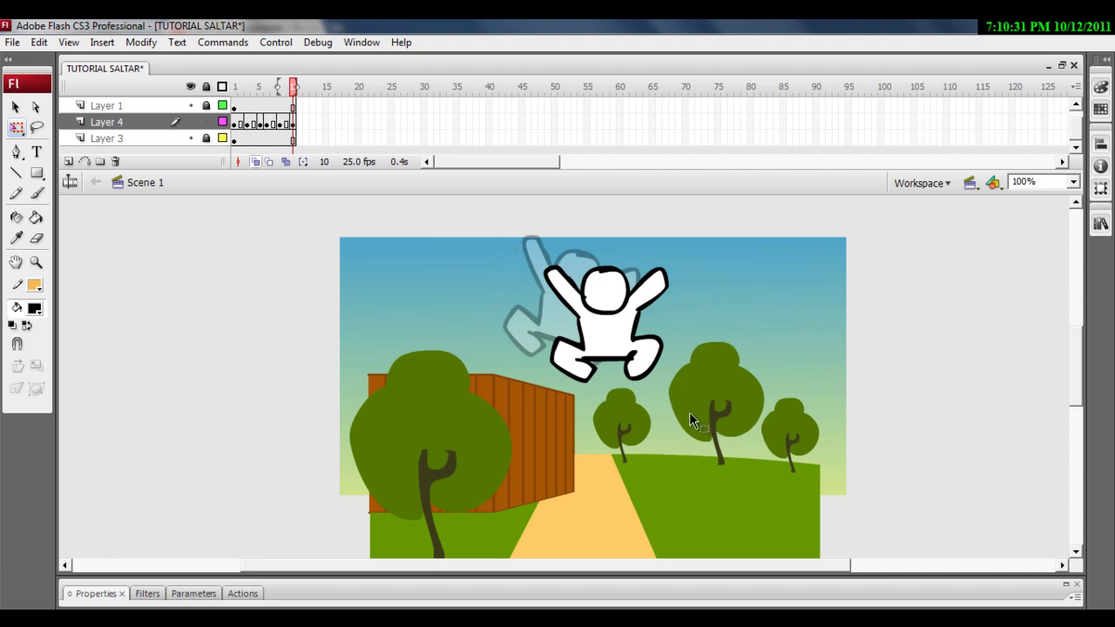
drag(701, 418, 517, 249)
click(868, 294)
drag(513, 231, 721, 416)
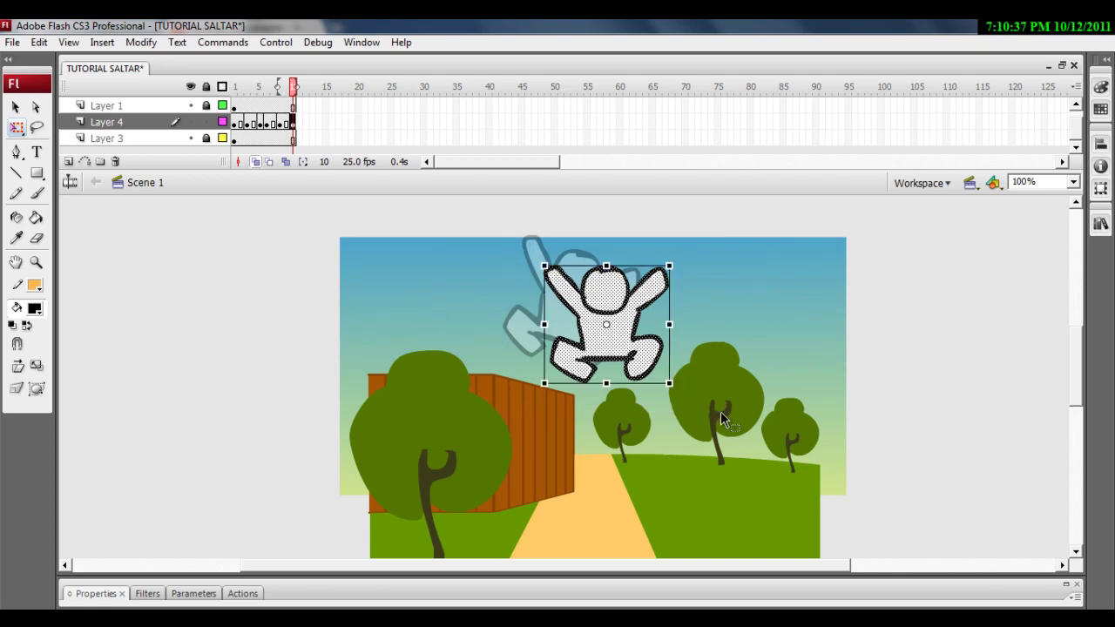
key(ctrl+s)
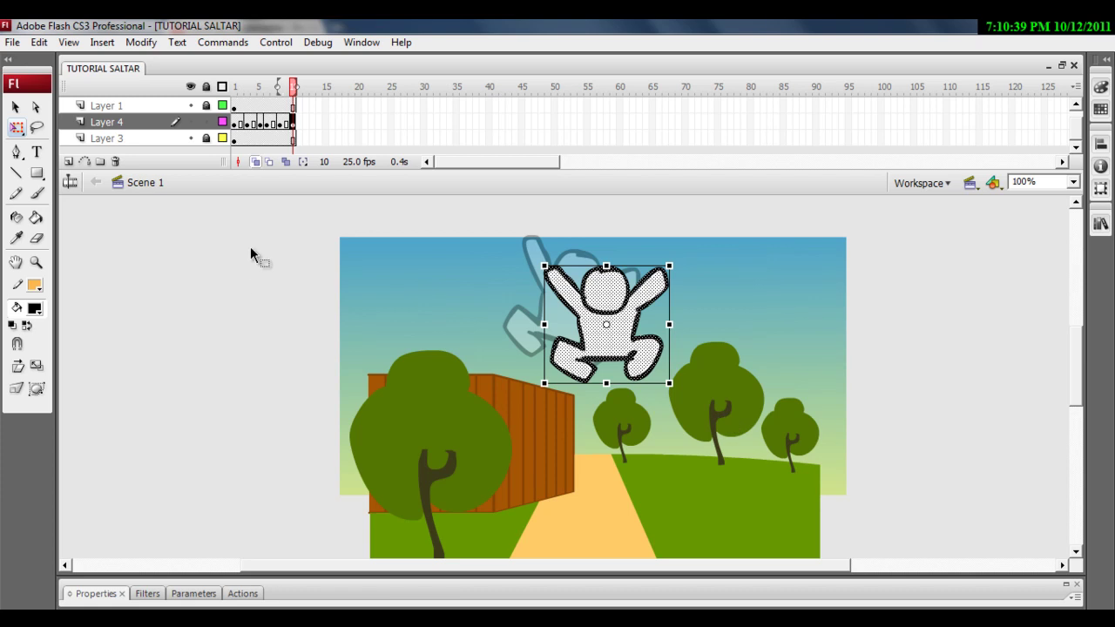
Step: Lock Layer 4, add Layer 5 at the top of the stack, and select its frame 10
click(207, 122)
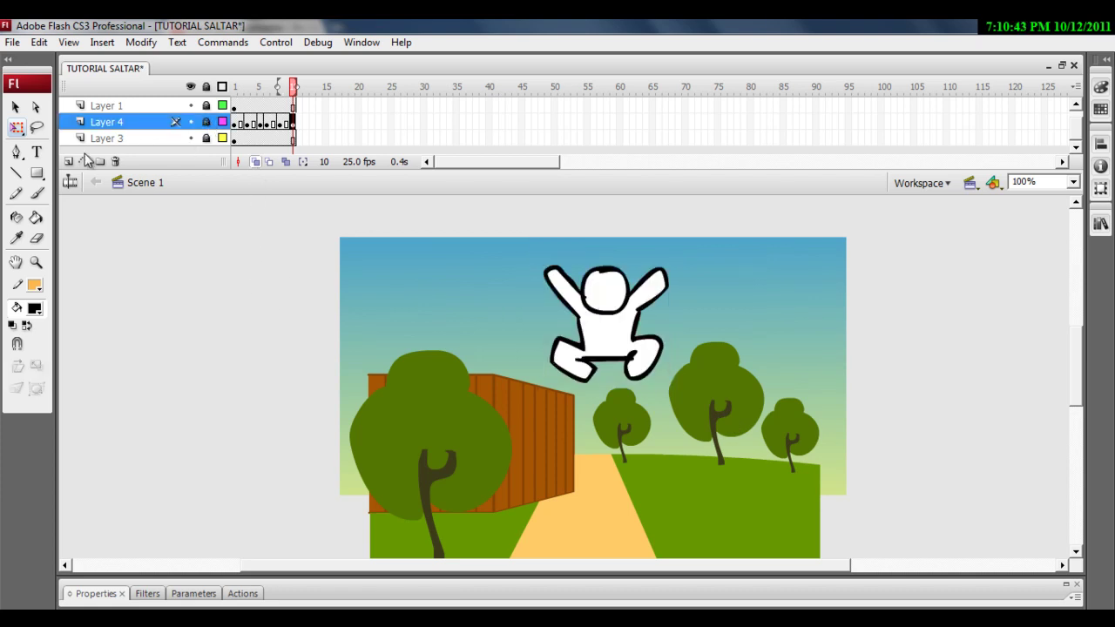
click(70, 162)
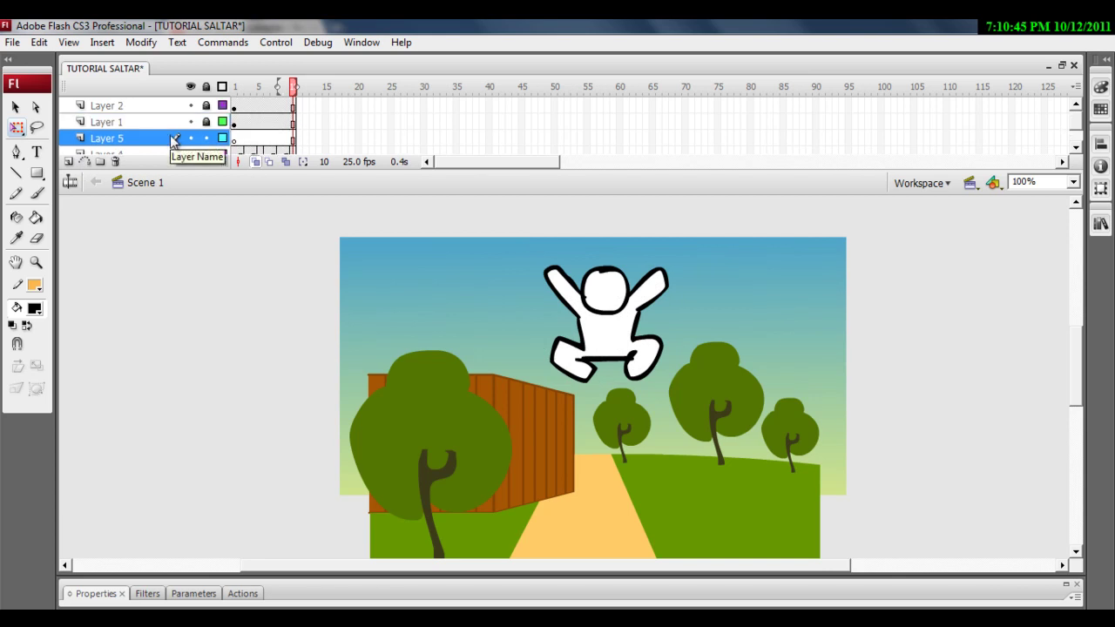
drag(144, 139, 144, 108)
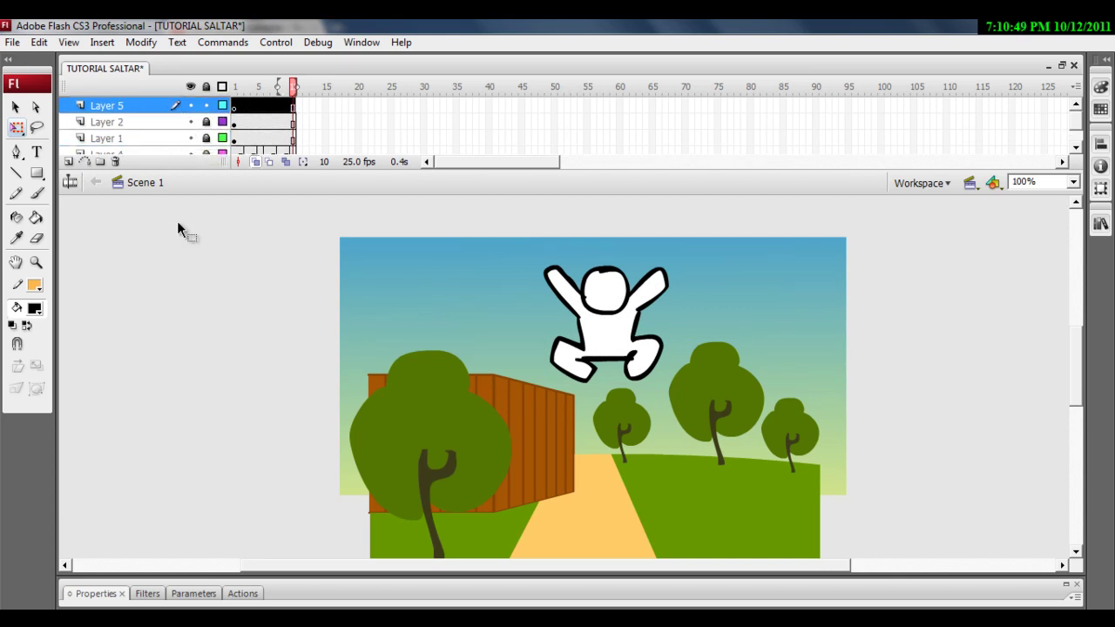
click(296, 106)
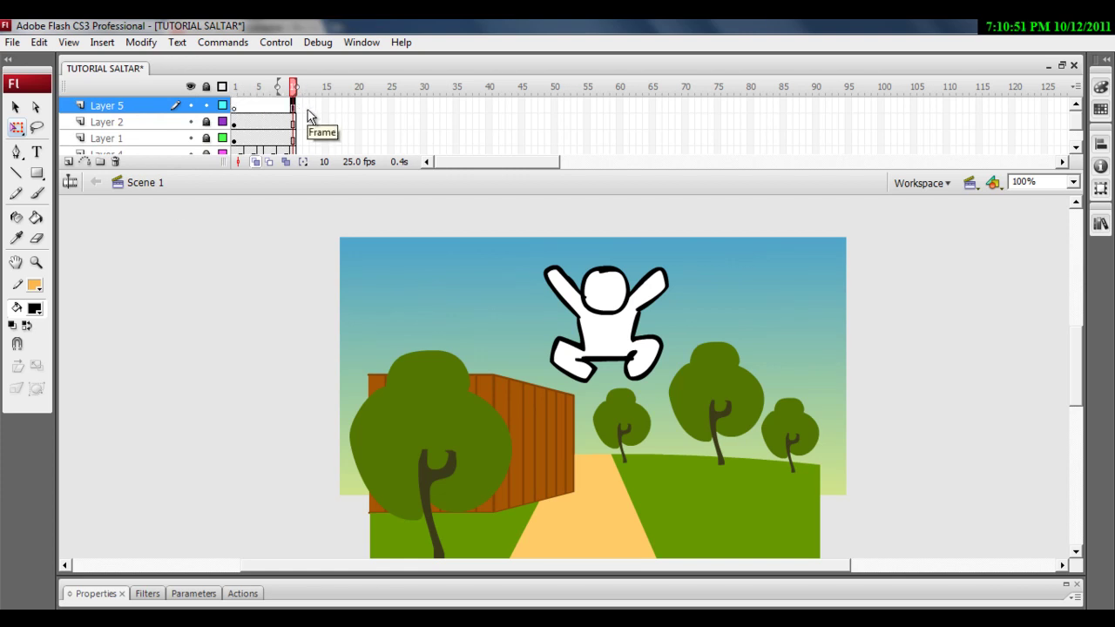
click(241, 186)
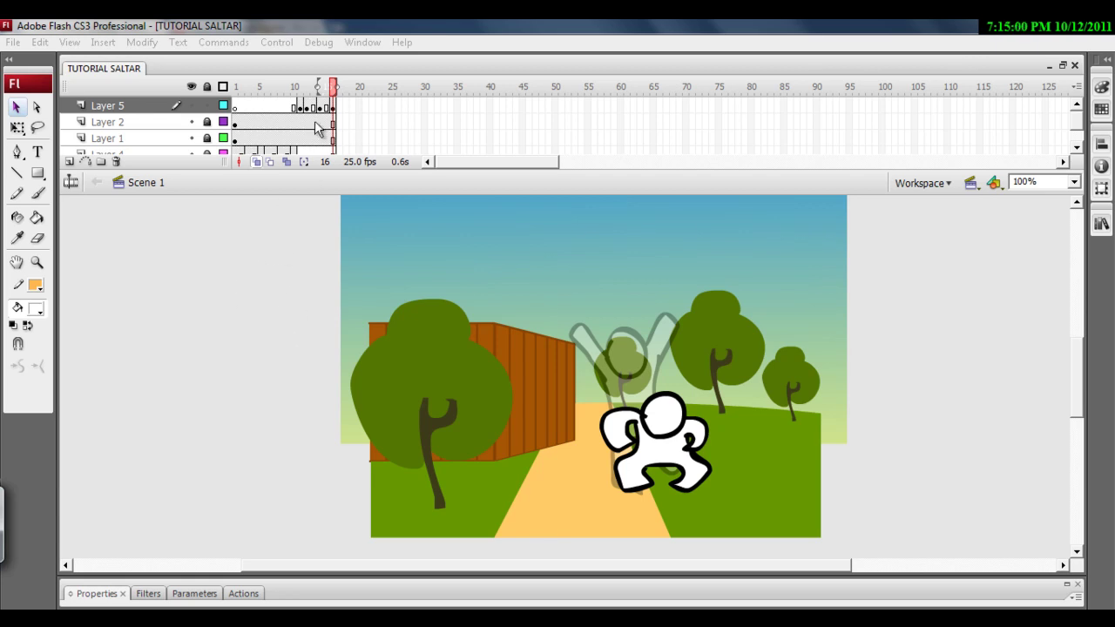
Step: Add a blank keyframe at frame 18 with the Brush tool and black fill
mouse_move(334, 90)
mouse_down()
mouse_move(307, 91)
mouse_move(334, 90)
mouse_up()
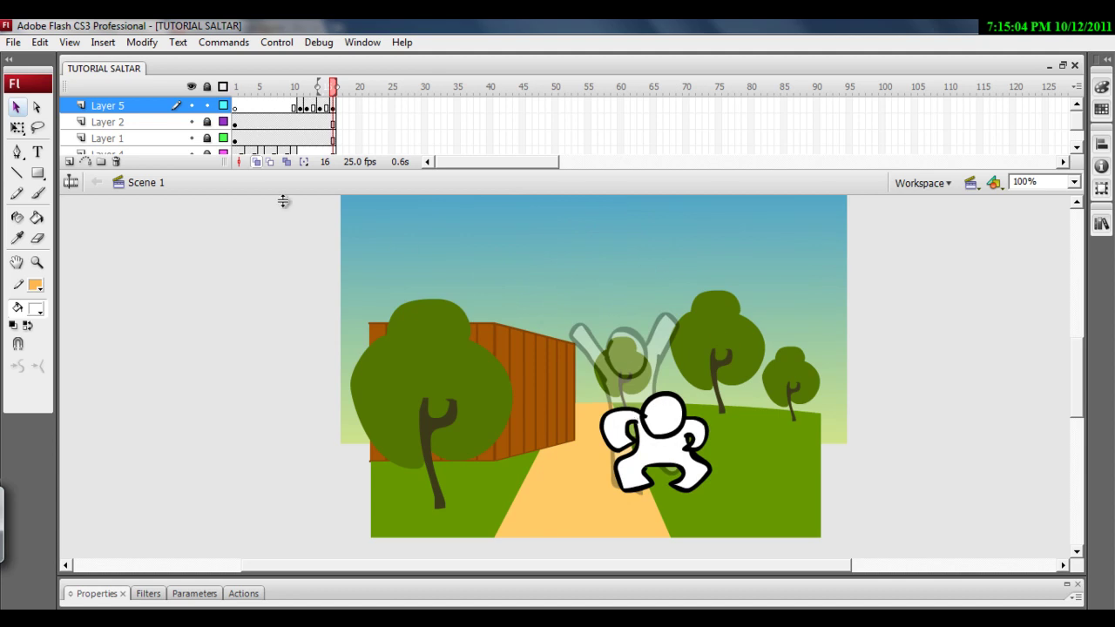
click(37, 193)
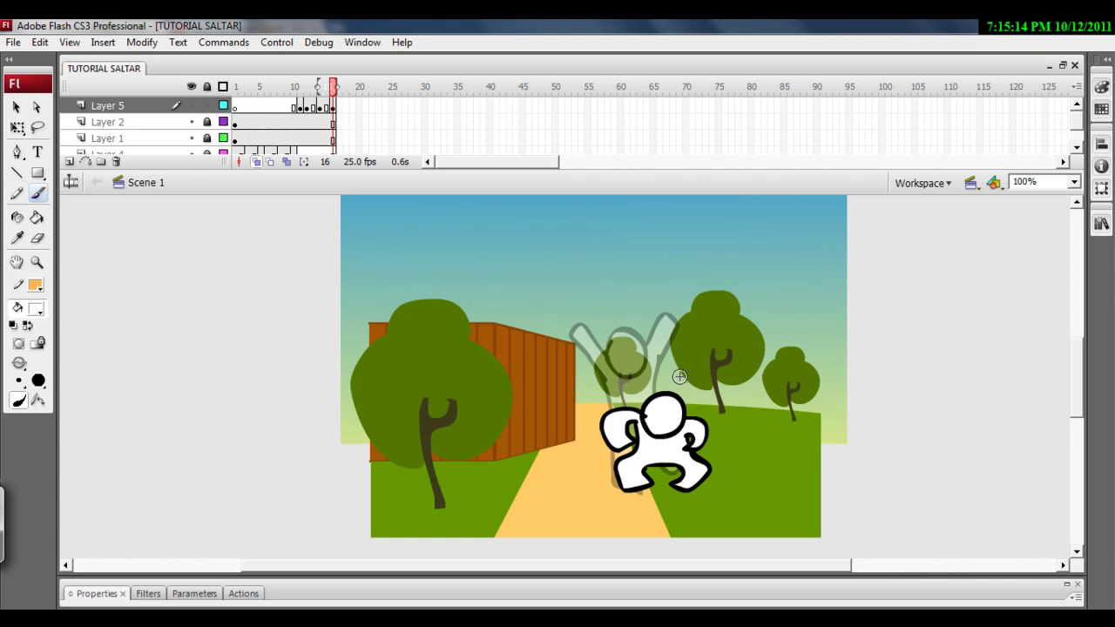
key(F6)
key(F7)
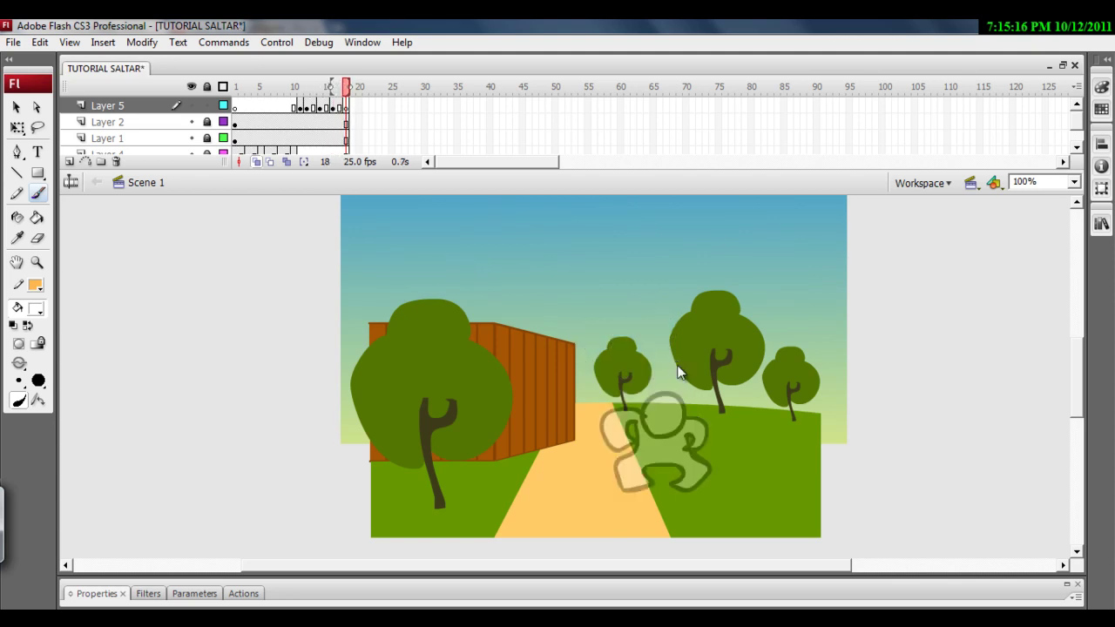
click(35, 308)
click(14, 340)
Step: Brush the rising figure's outline on the path: right side, head, right arm and left leg
drag(628, 486, 637, 486)
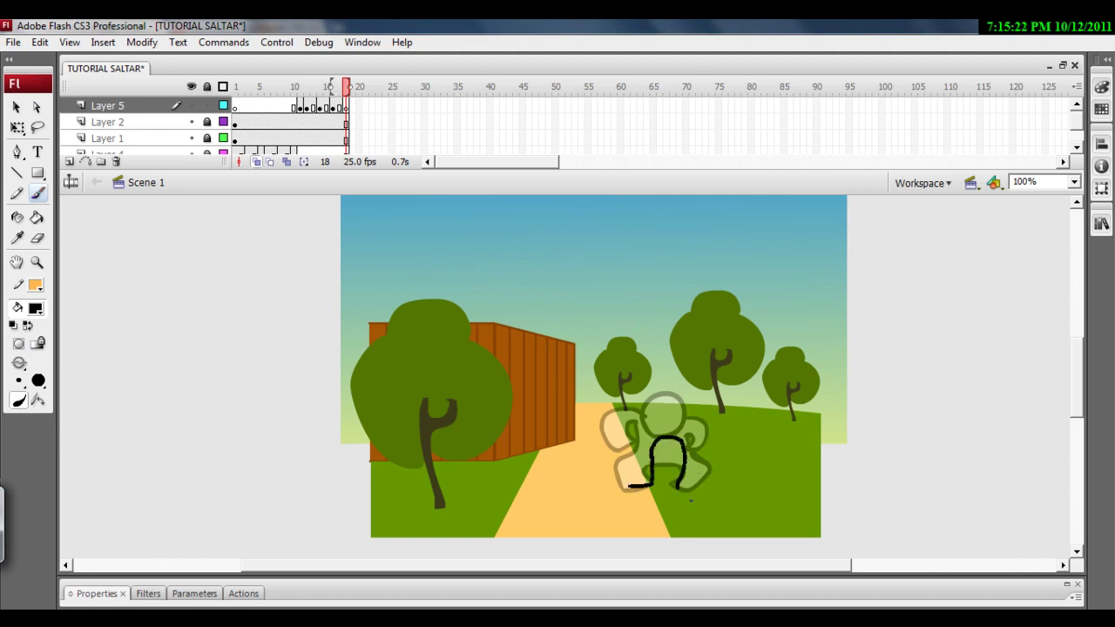
drag(678, 425, 703, 446)
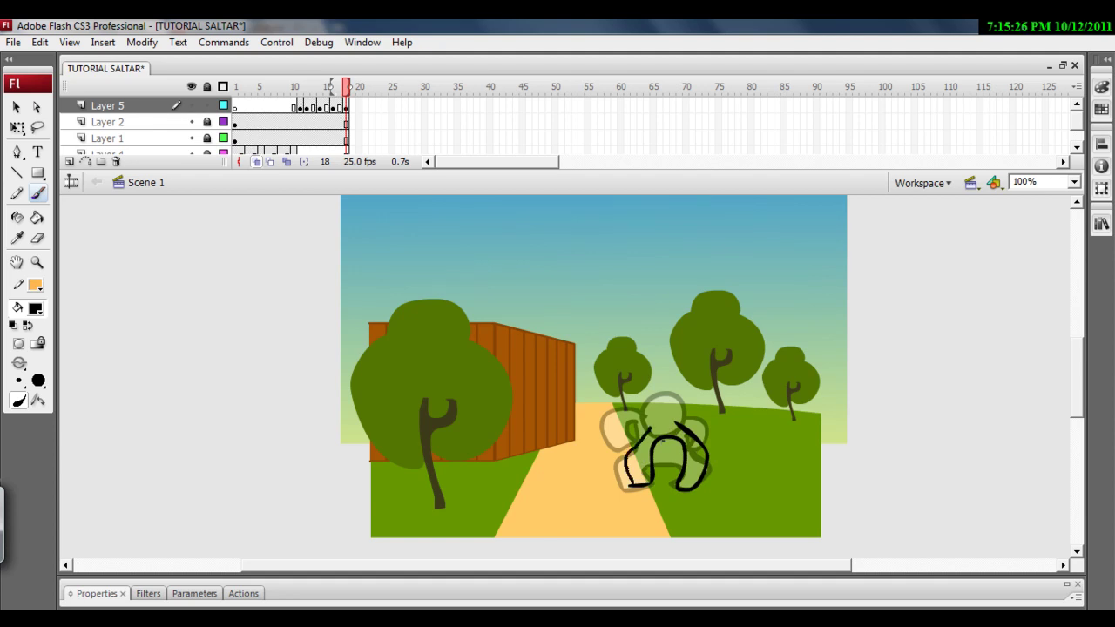
mouse_move(629, 402)
mouse_down()
mouse_move(652, 387)
mouse_move(652, 402)
mouse_up()
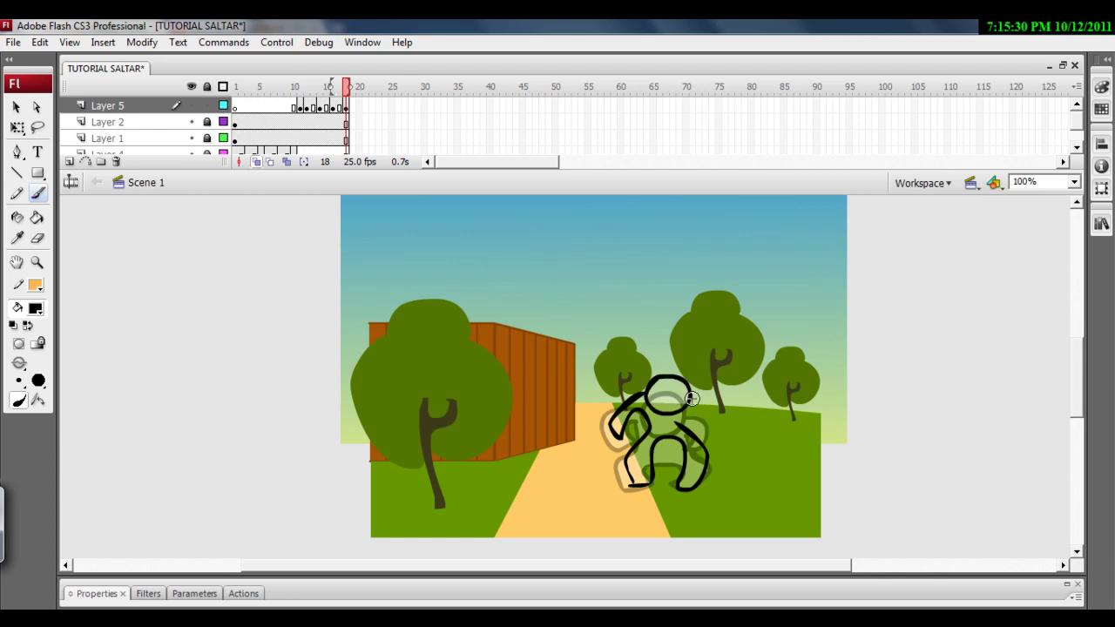
drag(712, 453, 697, 442)
drag(655, 479, 632, 490)
Step: Add a blank keyframe at frame 20 and draw the upright body, right side and leg
key(F6)
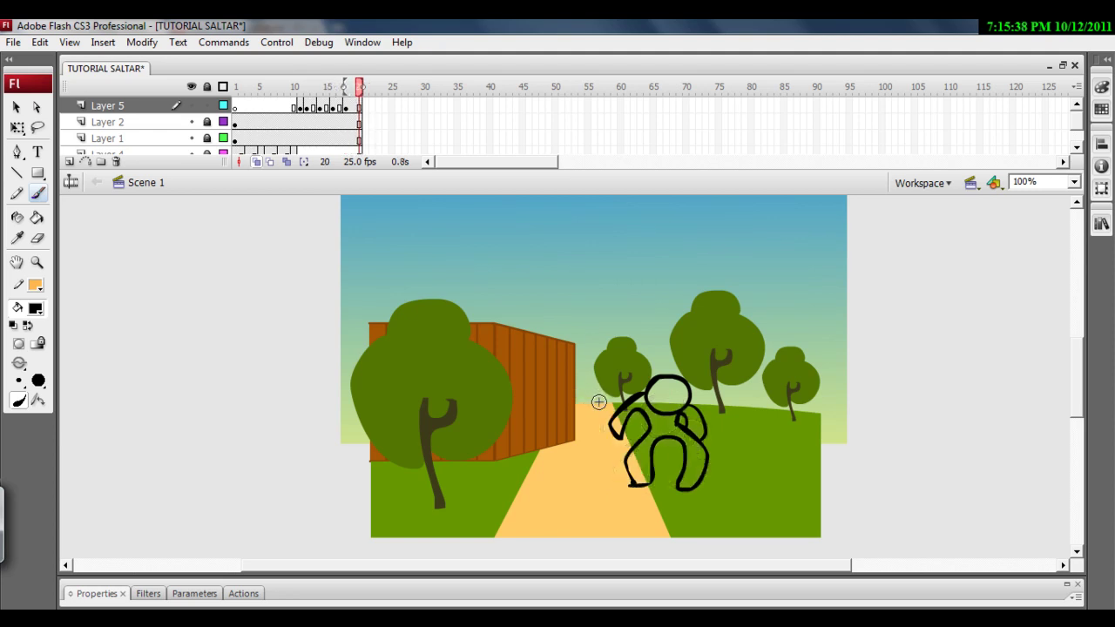
key(F7)
mouse_move(647, 389)
mouse_down()
mouse_move(690, 381)
mouse_move(632, 447)
mouse_up()
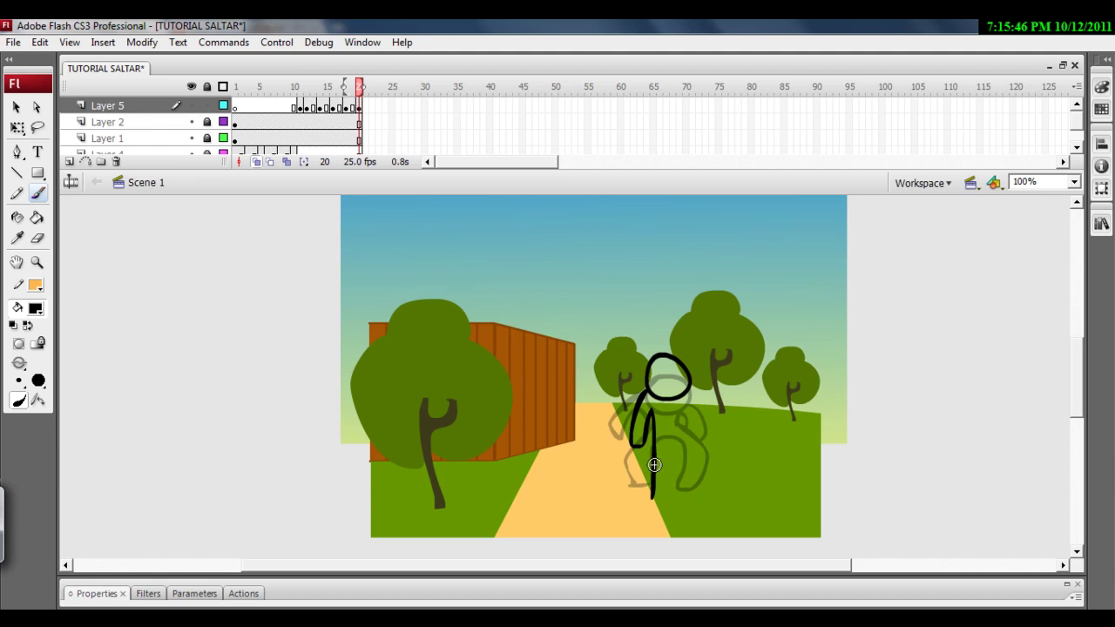
key(ctrl+z)
key(ctrl+z)
key(ctrl+z)
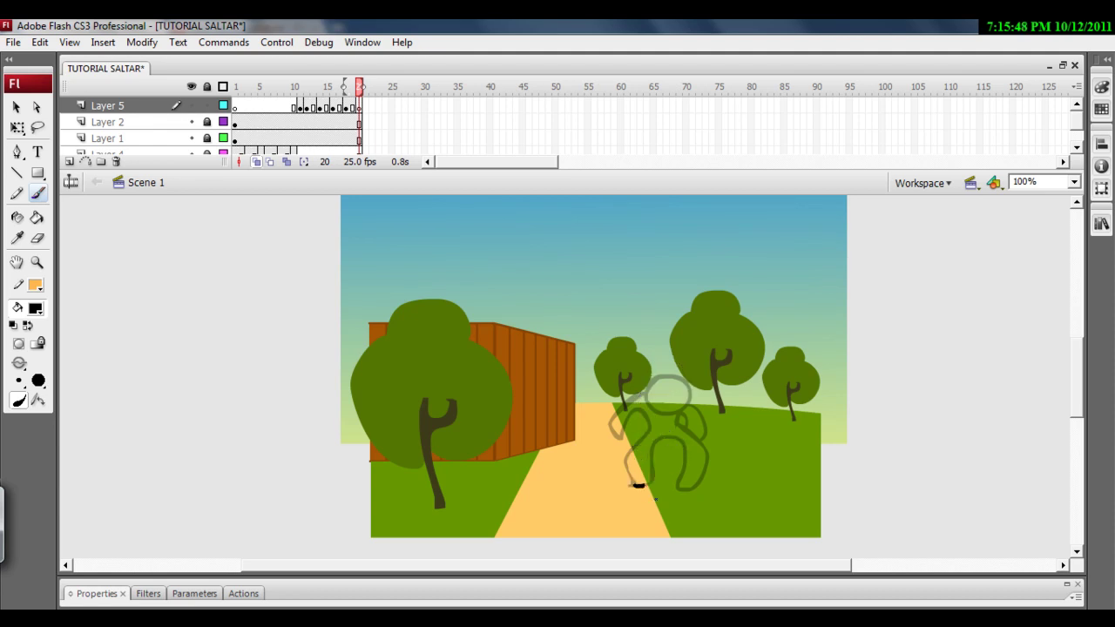
drag(660, 424, 656, 428)
drag(686, 387, 630, 402)
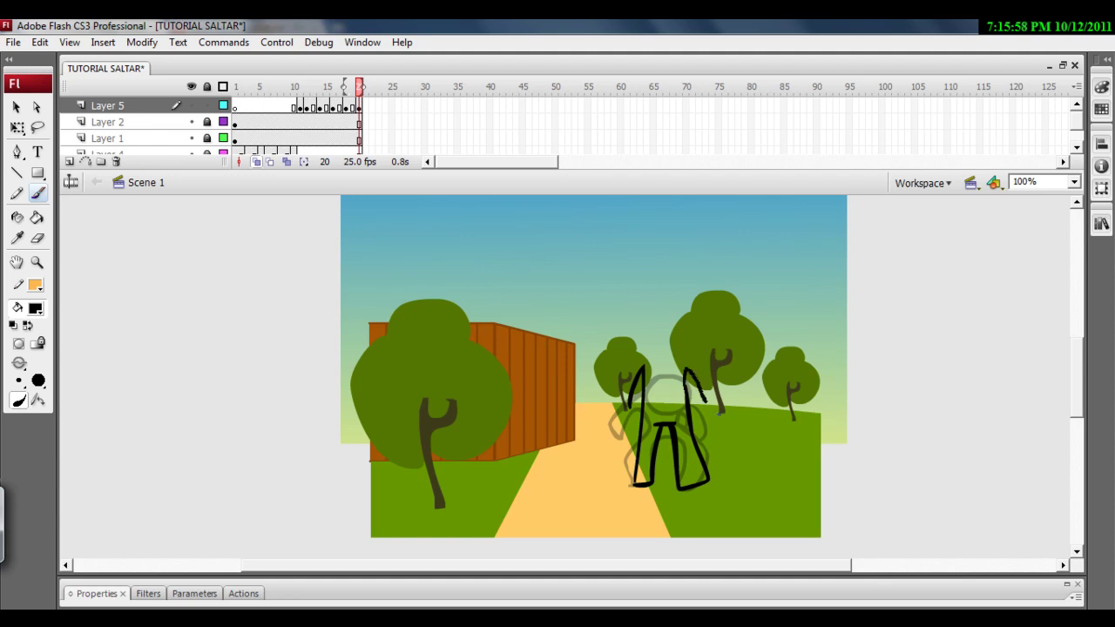
Step: Draw the standing figure's left and right arms and a head circle above
key(ctrl+z)
drag(628, 377, 629, 362)
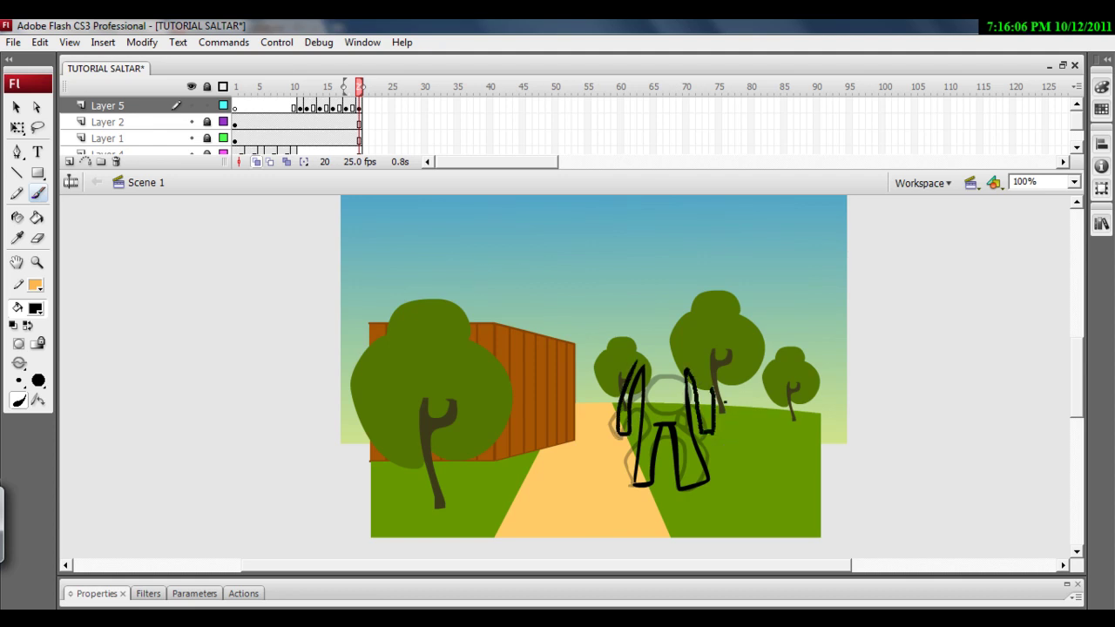
drag(695, 361, 662, 329)
key(ctrl+z)
key(ctrl+z)
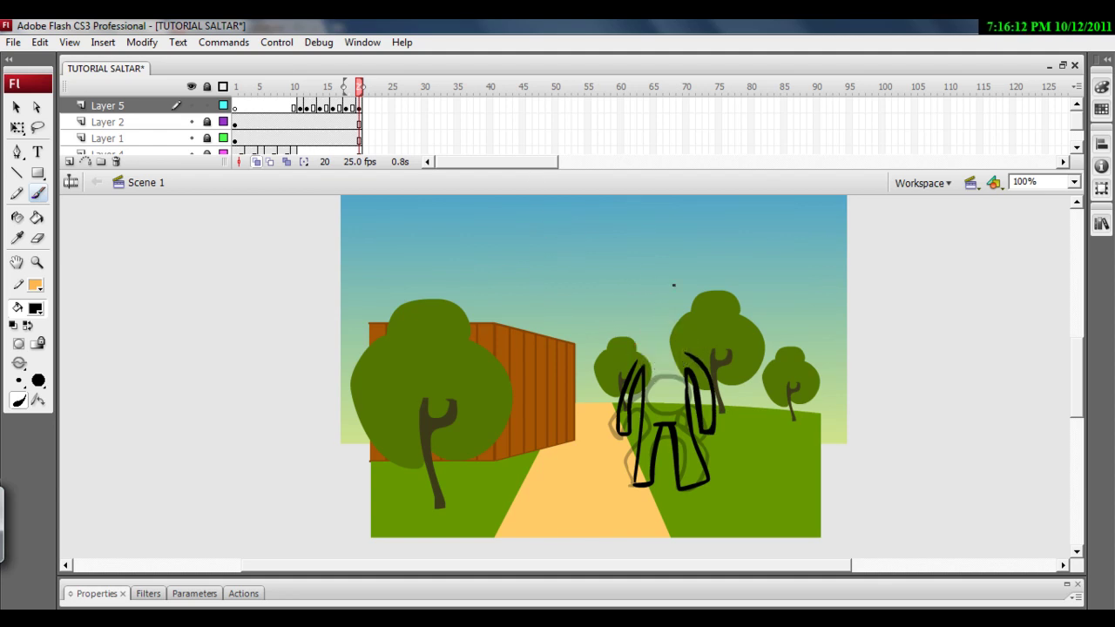
drag(669, 265, 662, 267)
click(16, 106)
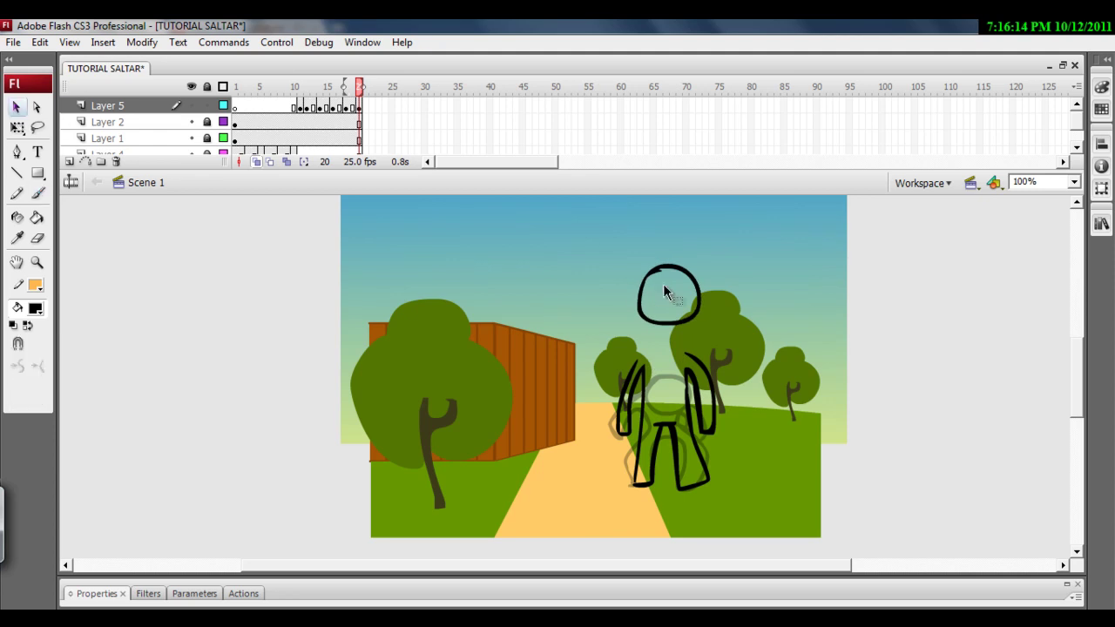
Step: Move the head circle down onto the body and touch up the left shoulder
click(670, 322)
drag(666, 325, 662, 359)
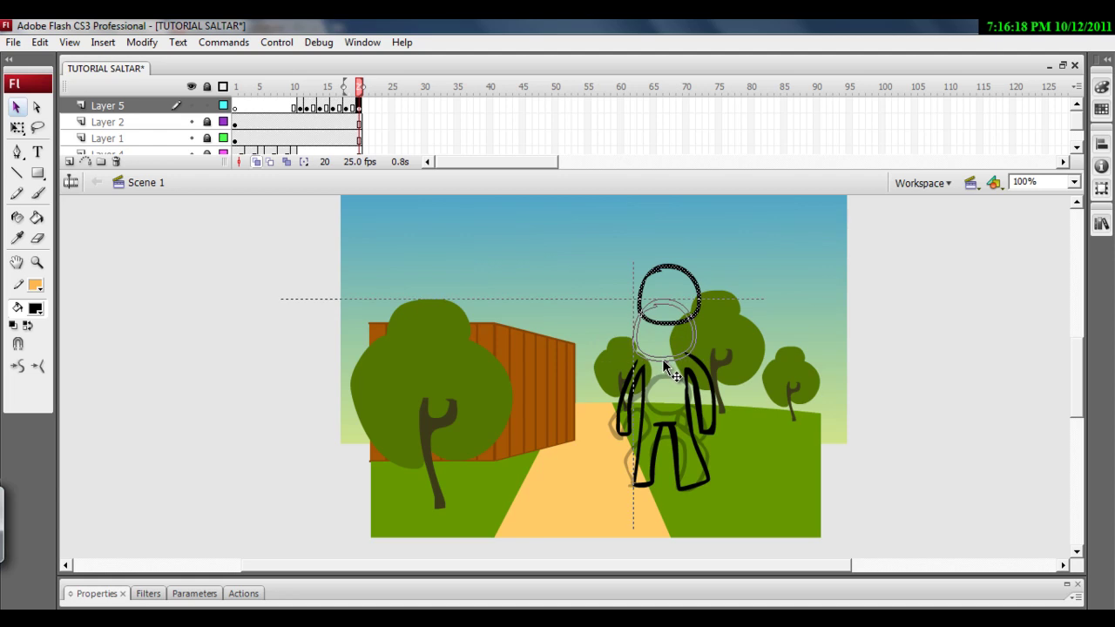
click(37, 193)
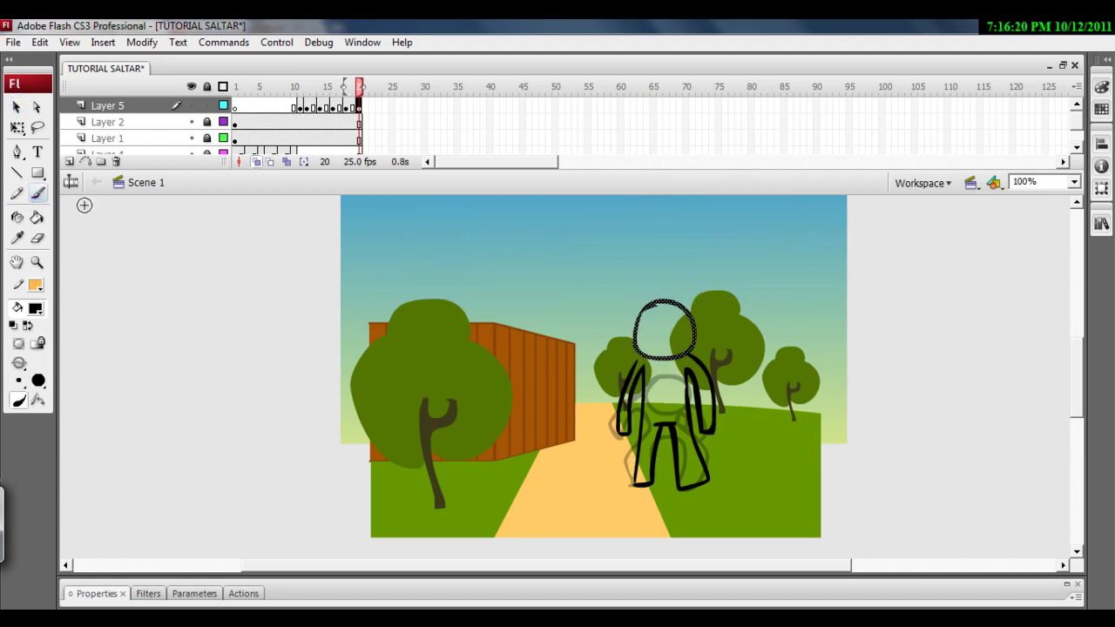
click(629, 369)
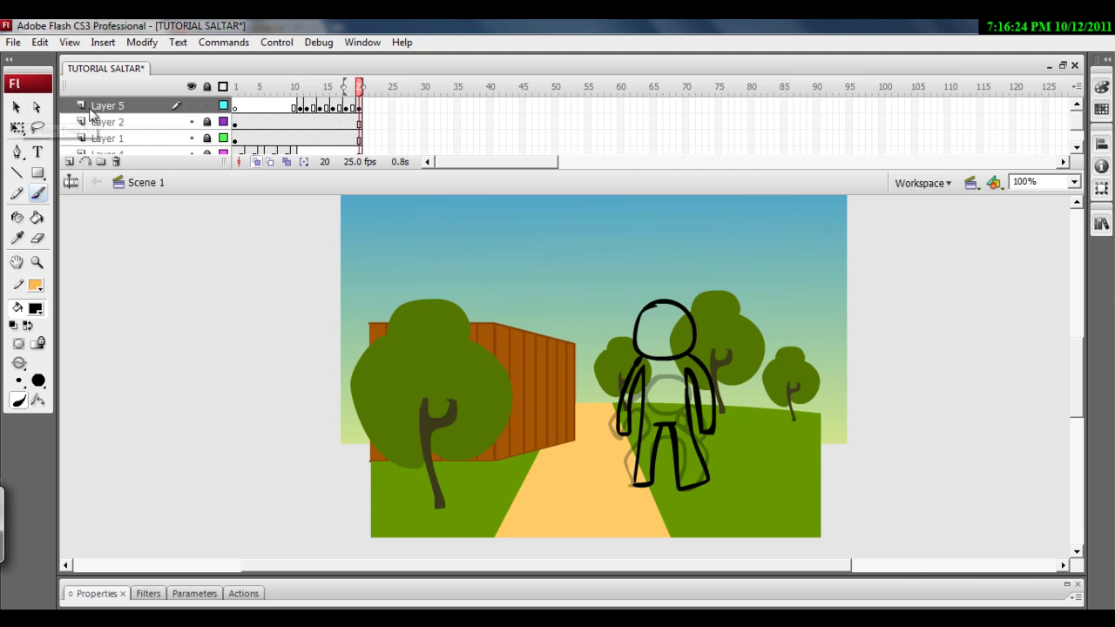
Step: Select and deselect the standing figure, then play the animation to check the jump
key(v)
mouse_move(716, 504)
mouse_down()
mouse_move(555, 267)
mouse_move(757, 534)
mouse_up()
click(822, 479)
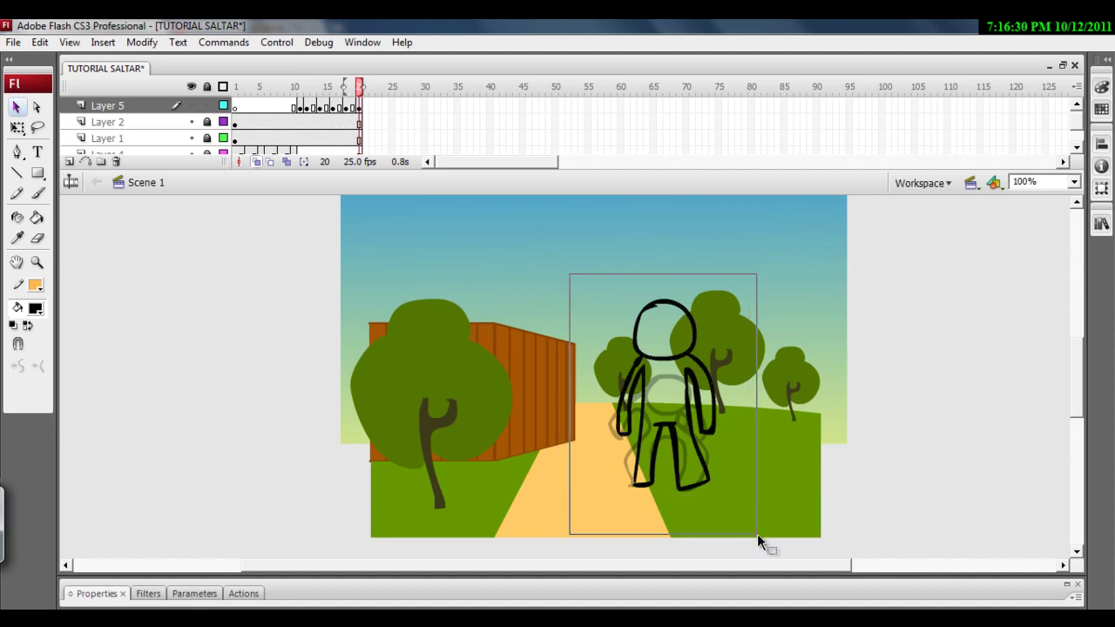
key(Return)
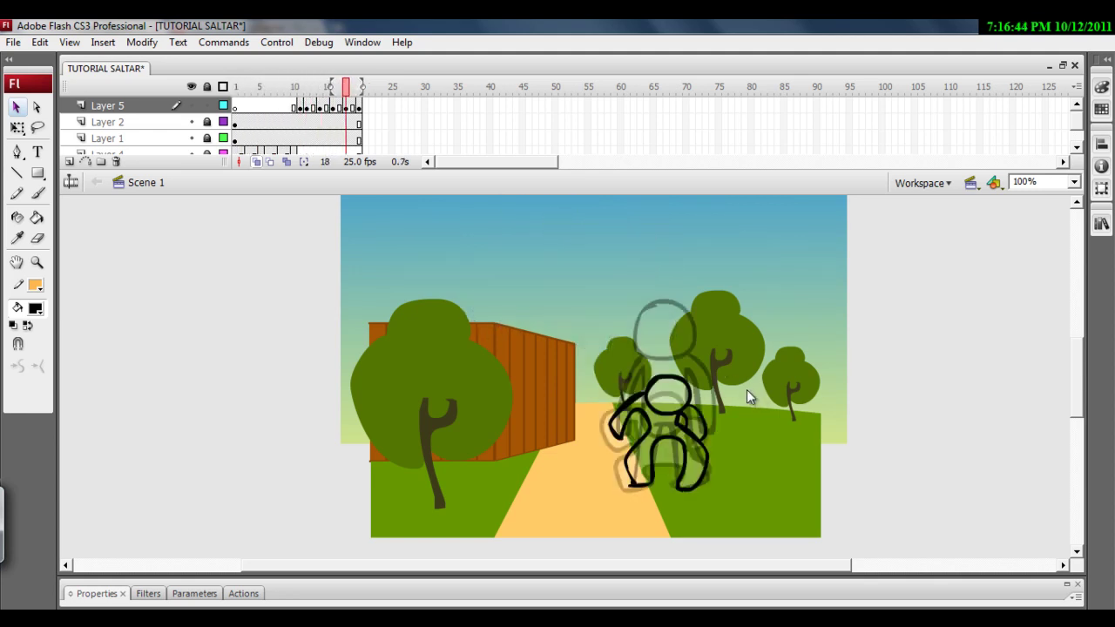
Step: Paint-bucket the figure's body and head white in frames 20 and 19
click(40, 302)
click(14, 424)
click(36, 218)
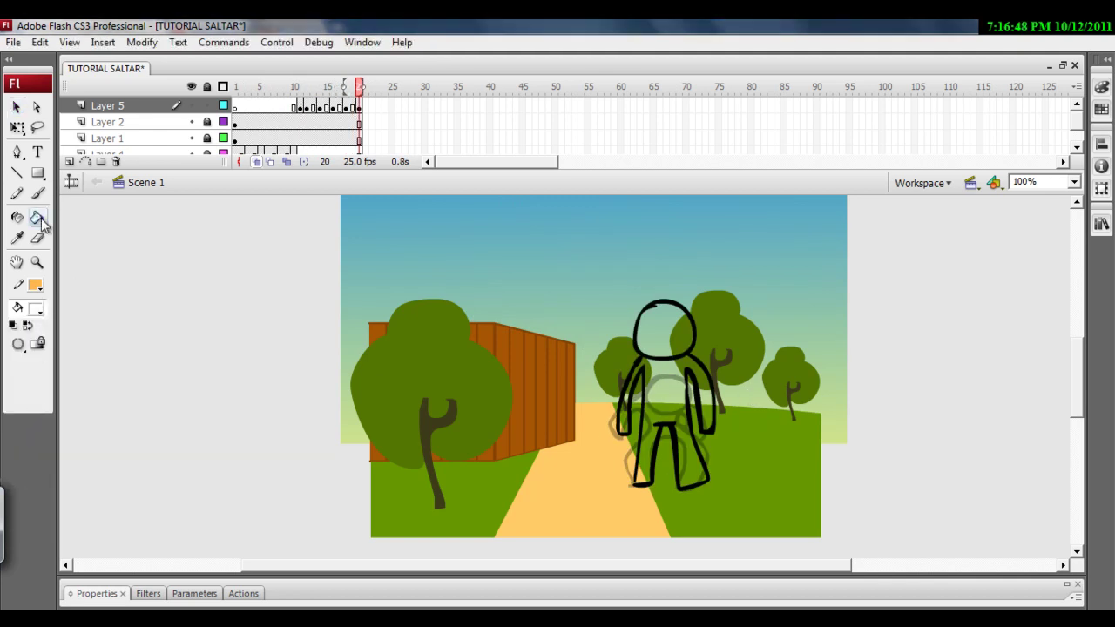
click(653, 375)
click(659, 346)
key(comma)
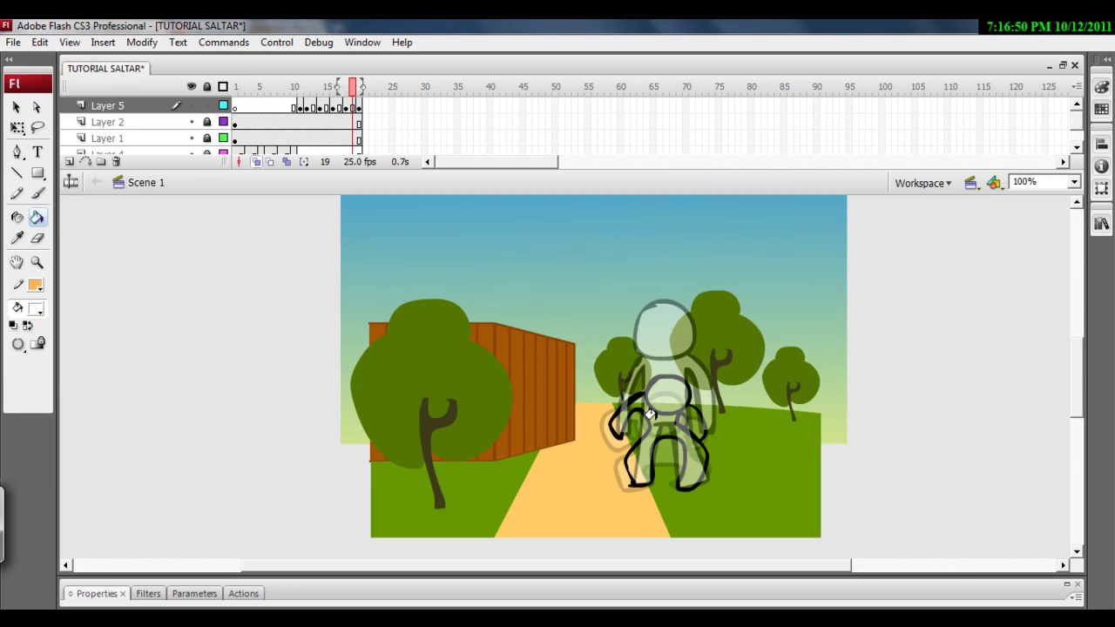
click(649, 415)
click(666, 397)
Step: Return to the standing pose on frame 20 and play the animation
key(comma)
key(comma)
key(period)
key(period)
key(period)
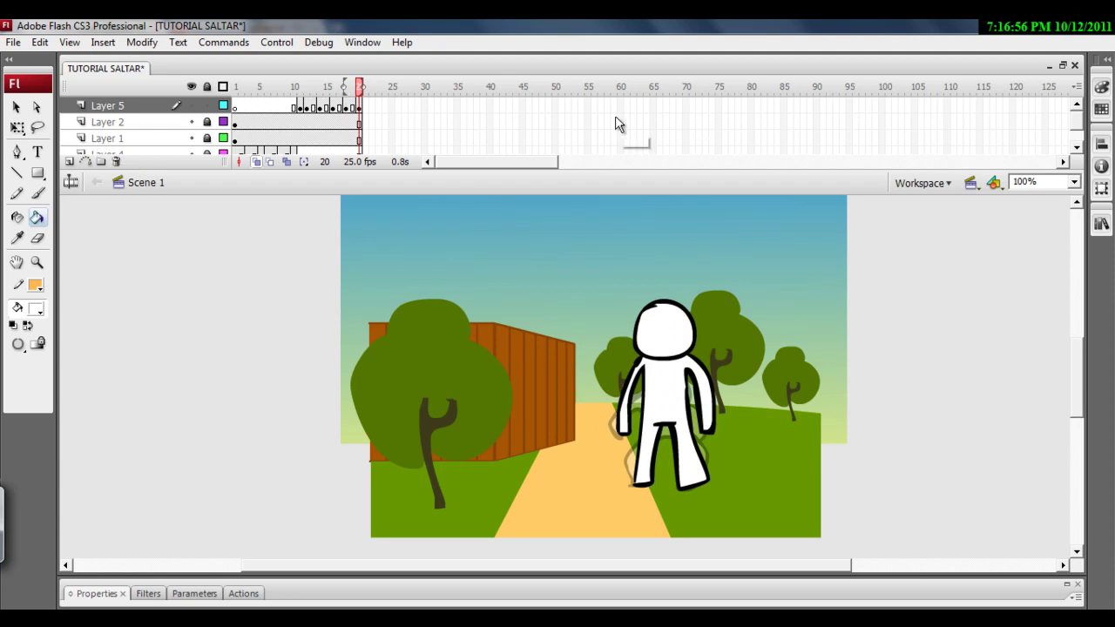
key(Return)
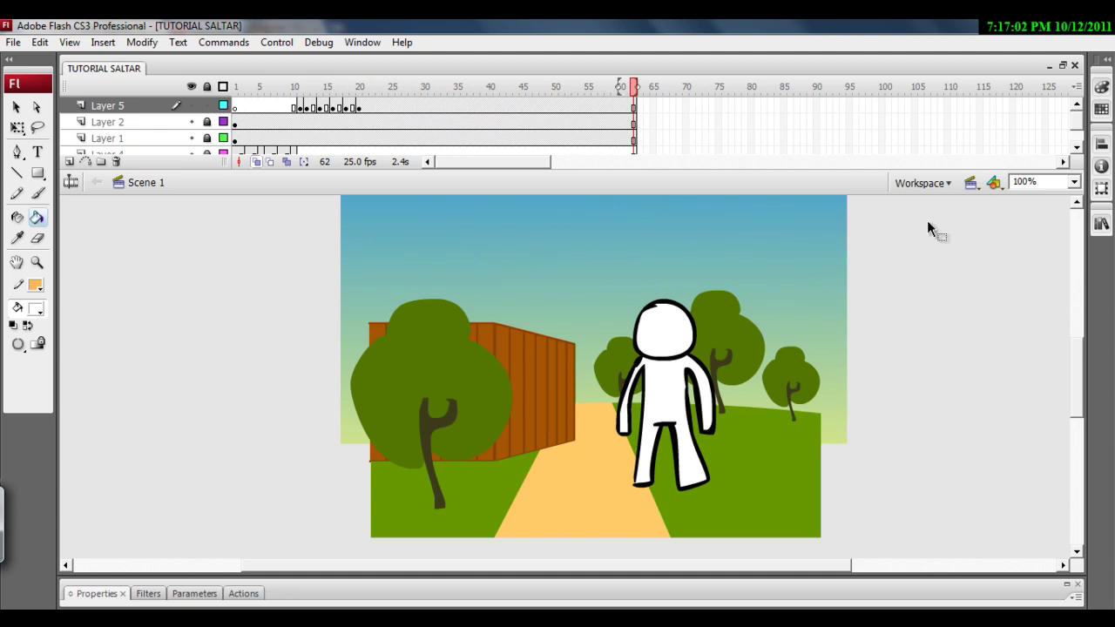
key(ctrl+Return)
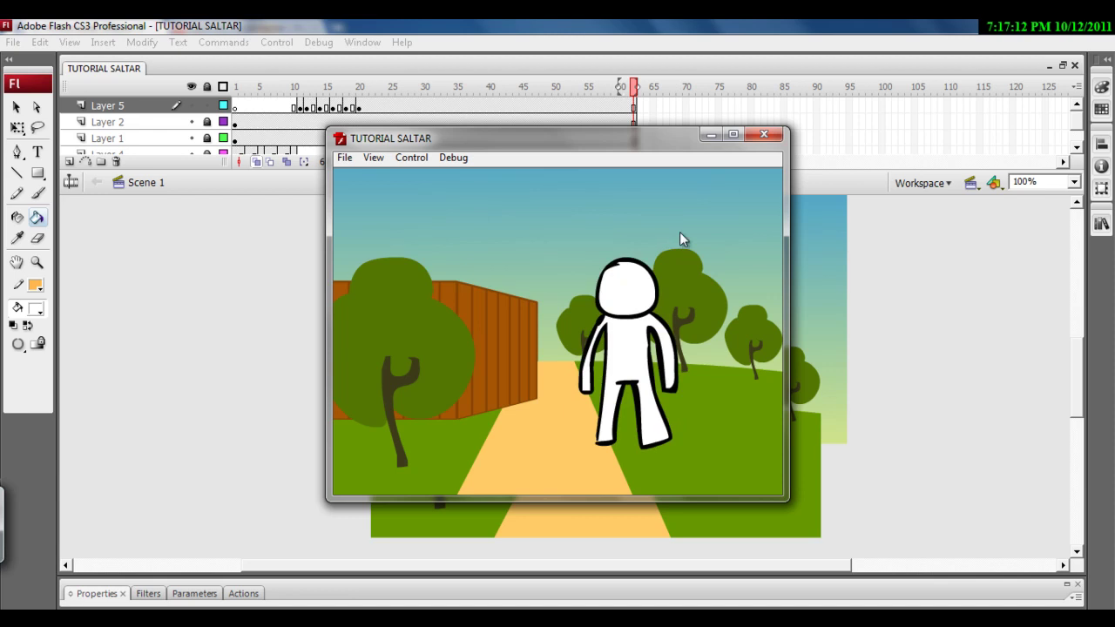
click(766, 135)
mouse_move(634, 97)
mouse_down()
mouse_move(509, 109)
mouse_move(673, 104)
mouse_move(273, 105)
mouse_move(660, 94)
mouse_up()
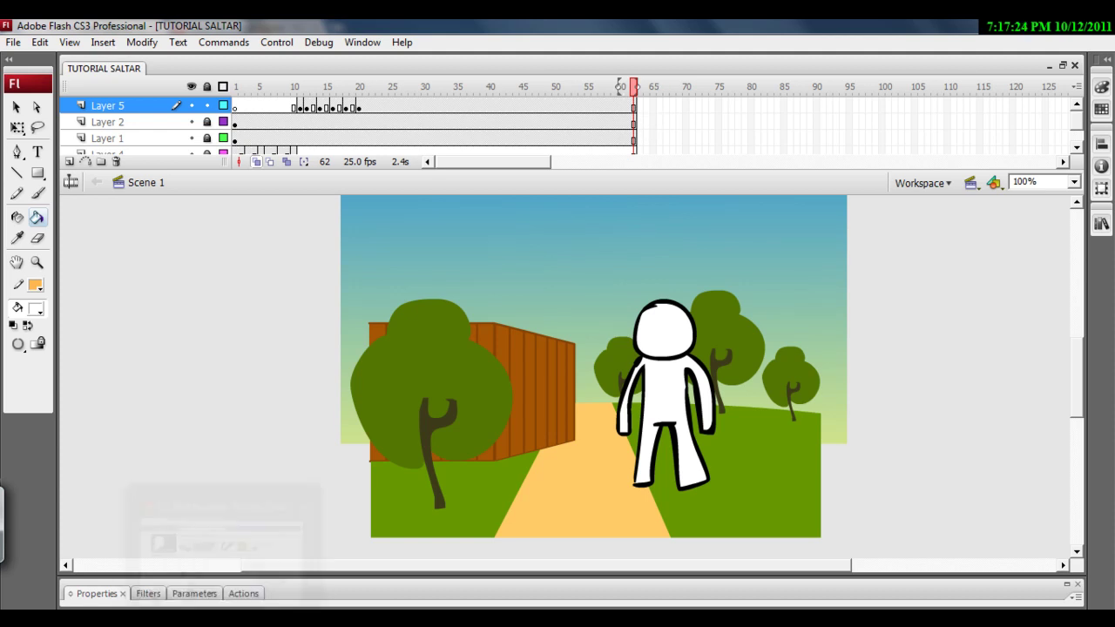
Step: Switch from Flash to Chrome and bring up the mobbmaster YouTube channel tab
key(alt+Tab)
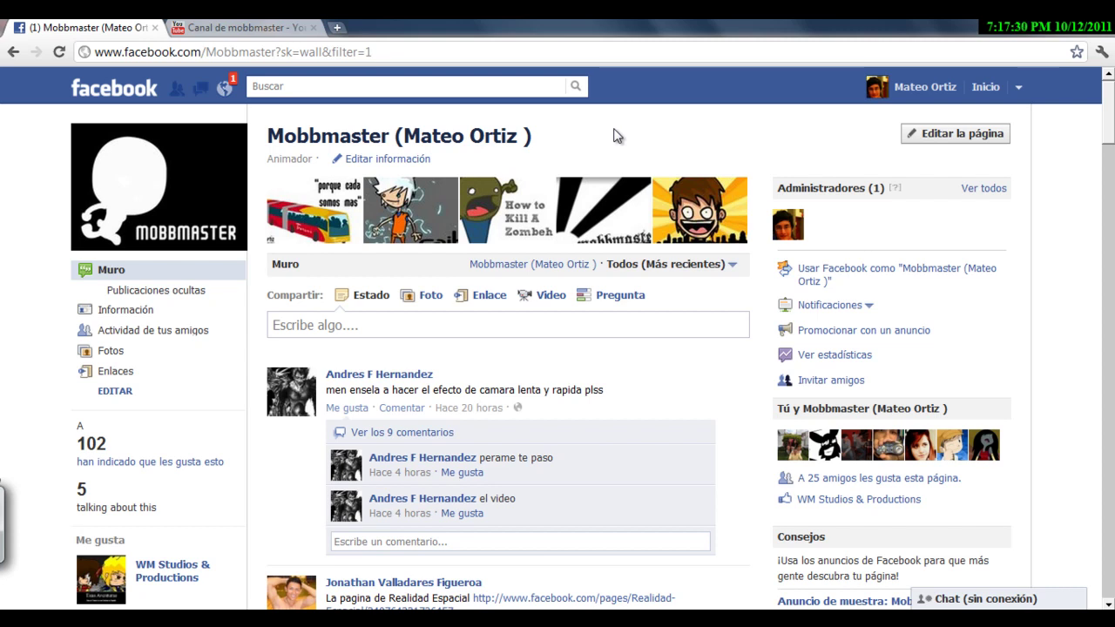
click(244, 27)
scroll(731, 480, down, 4)
scroll(731, 479, up, 4)
Step: Scroll the mobbmaster channel page down to the Añadir comentario box and Recomendados channels
drag(568, 244, 512, 244)
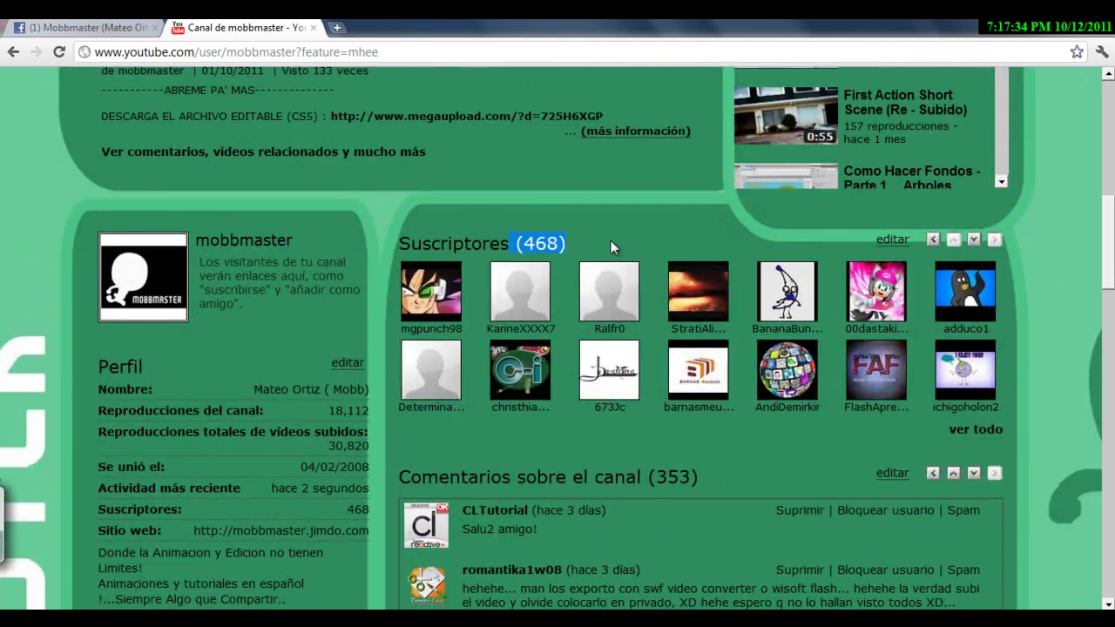
click(611, 247)
scroll(611, 247, down, 2)
scroll(611, 247, down, 5)
scroll(662, 296, down, 4)
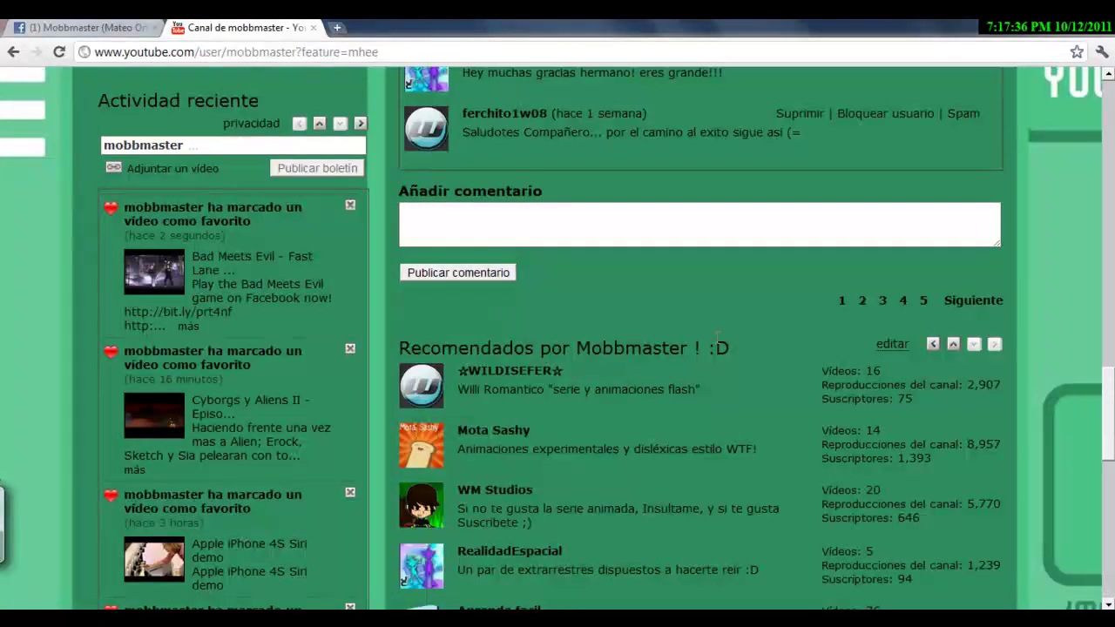